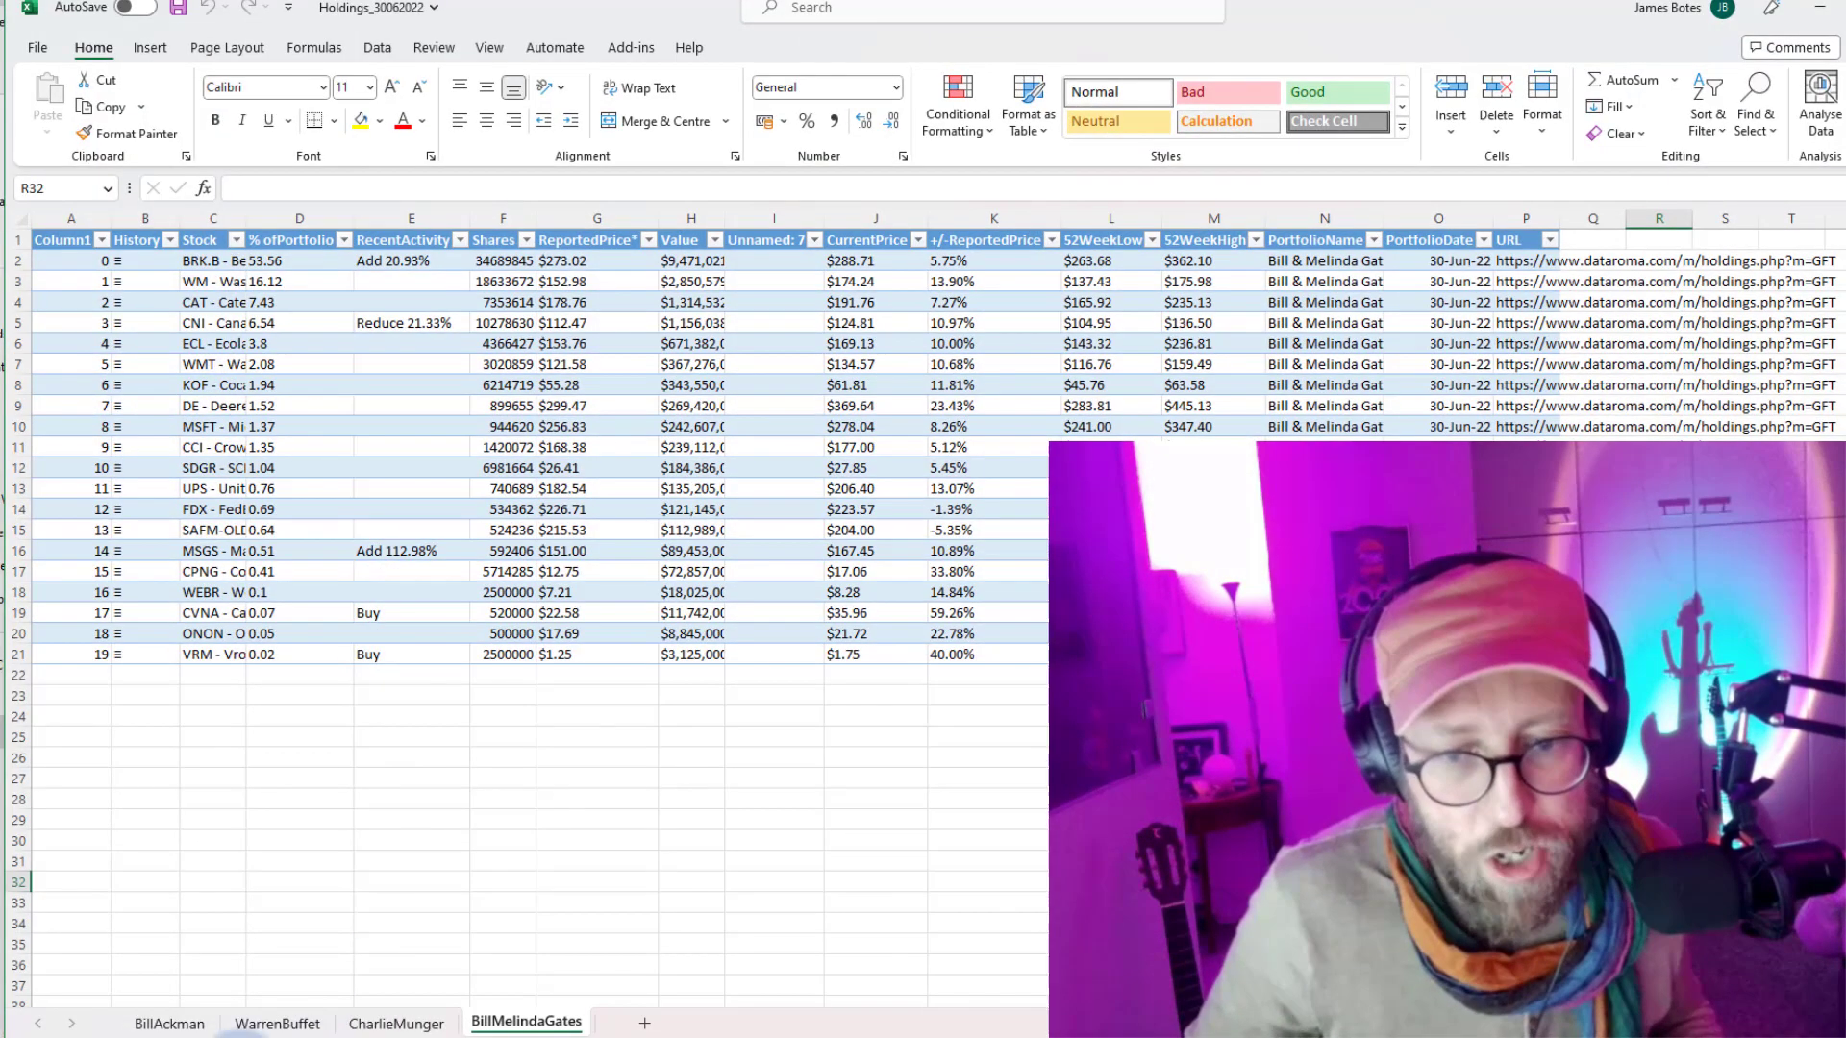
Review the BillAckman, WarrenBuffet, CharlieMunger and BillMelindaGates holdings sheets in Holdings_30062022.
{"action": "left_click", "coordinate": [195, 1027]}
{"action": "left_click", "coordinate": [277, 1024]}
{"action": "left_click", "coordinate": [396, 1022]}
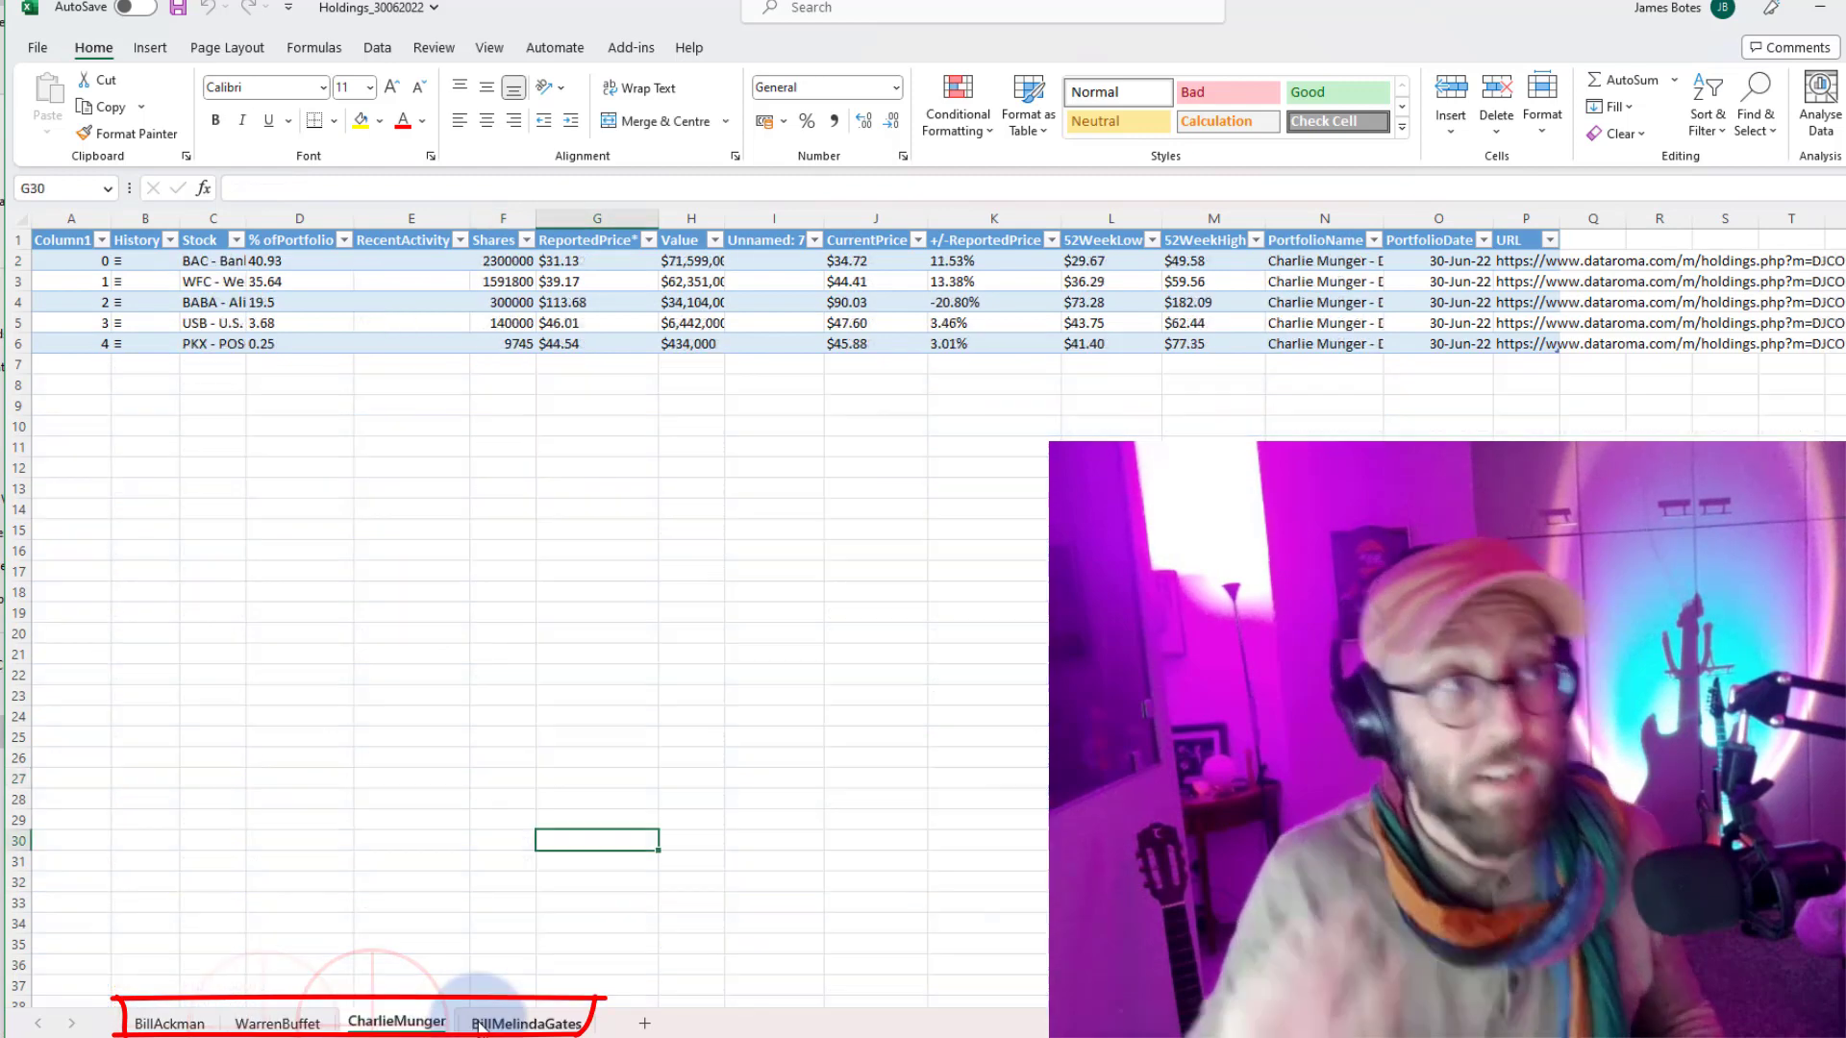
{"action": "left_click", "coordinate": [515, 1021]}
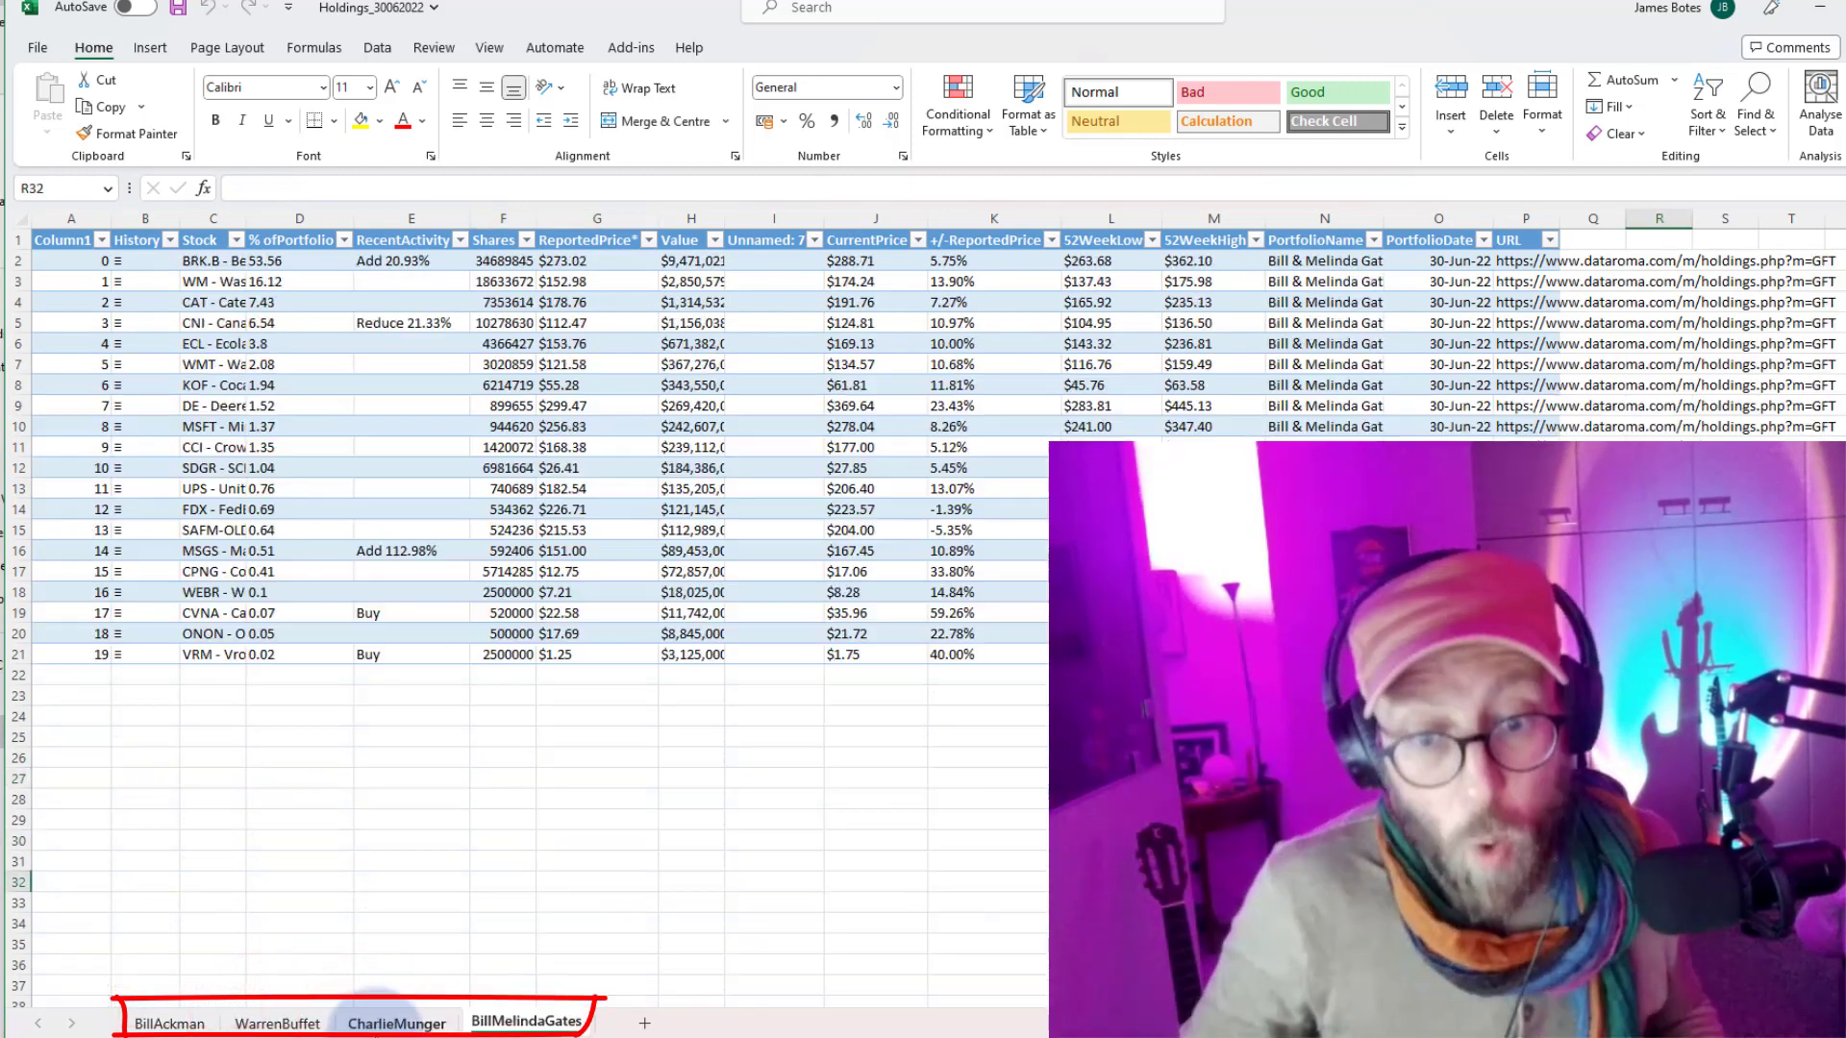
{"action": "left_click", "coordinate": [288, 1025]}
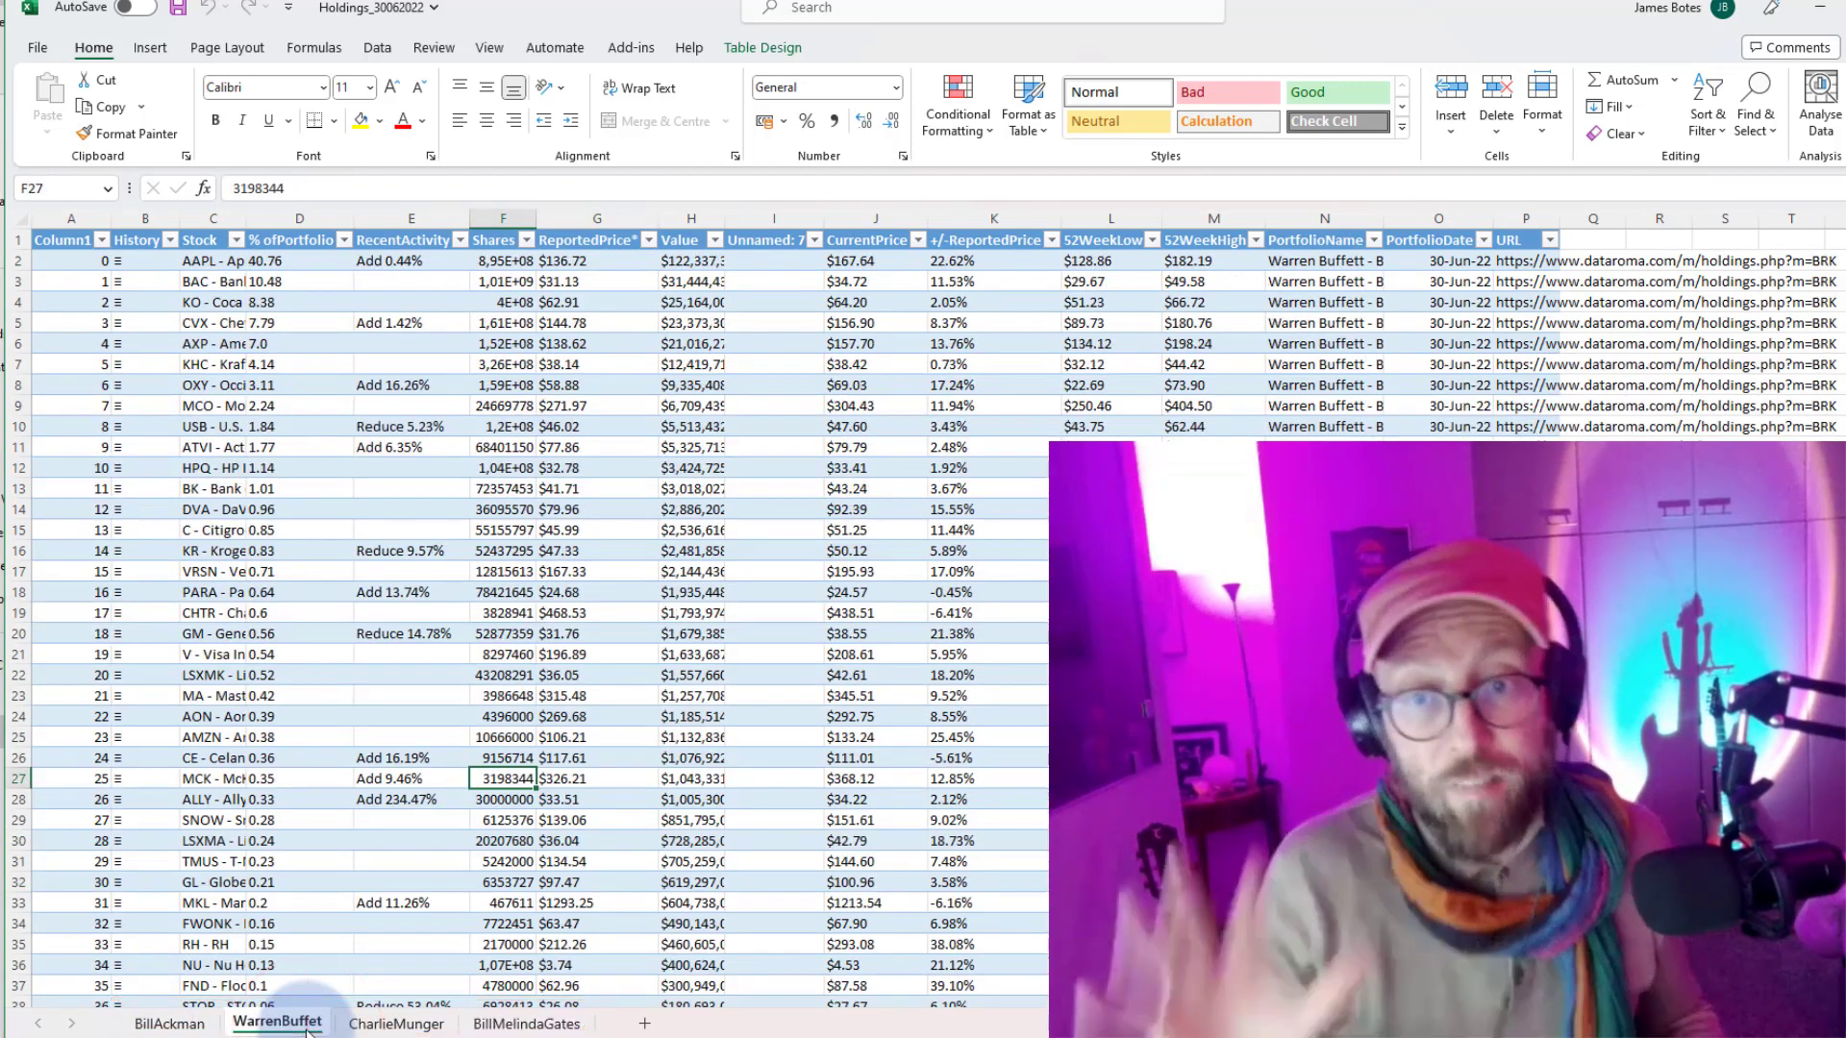
{"action": "left_click", "coordinate": [397, 1025]}
{"action": "left_click", "coordinate": [519, 1023]}
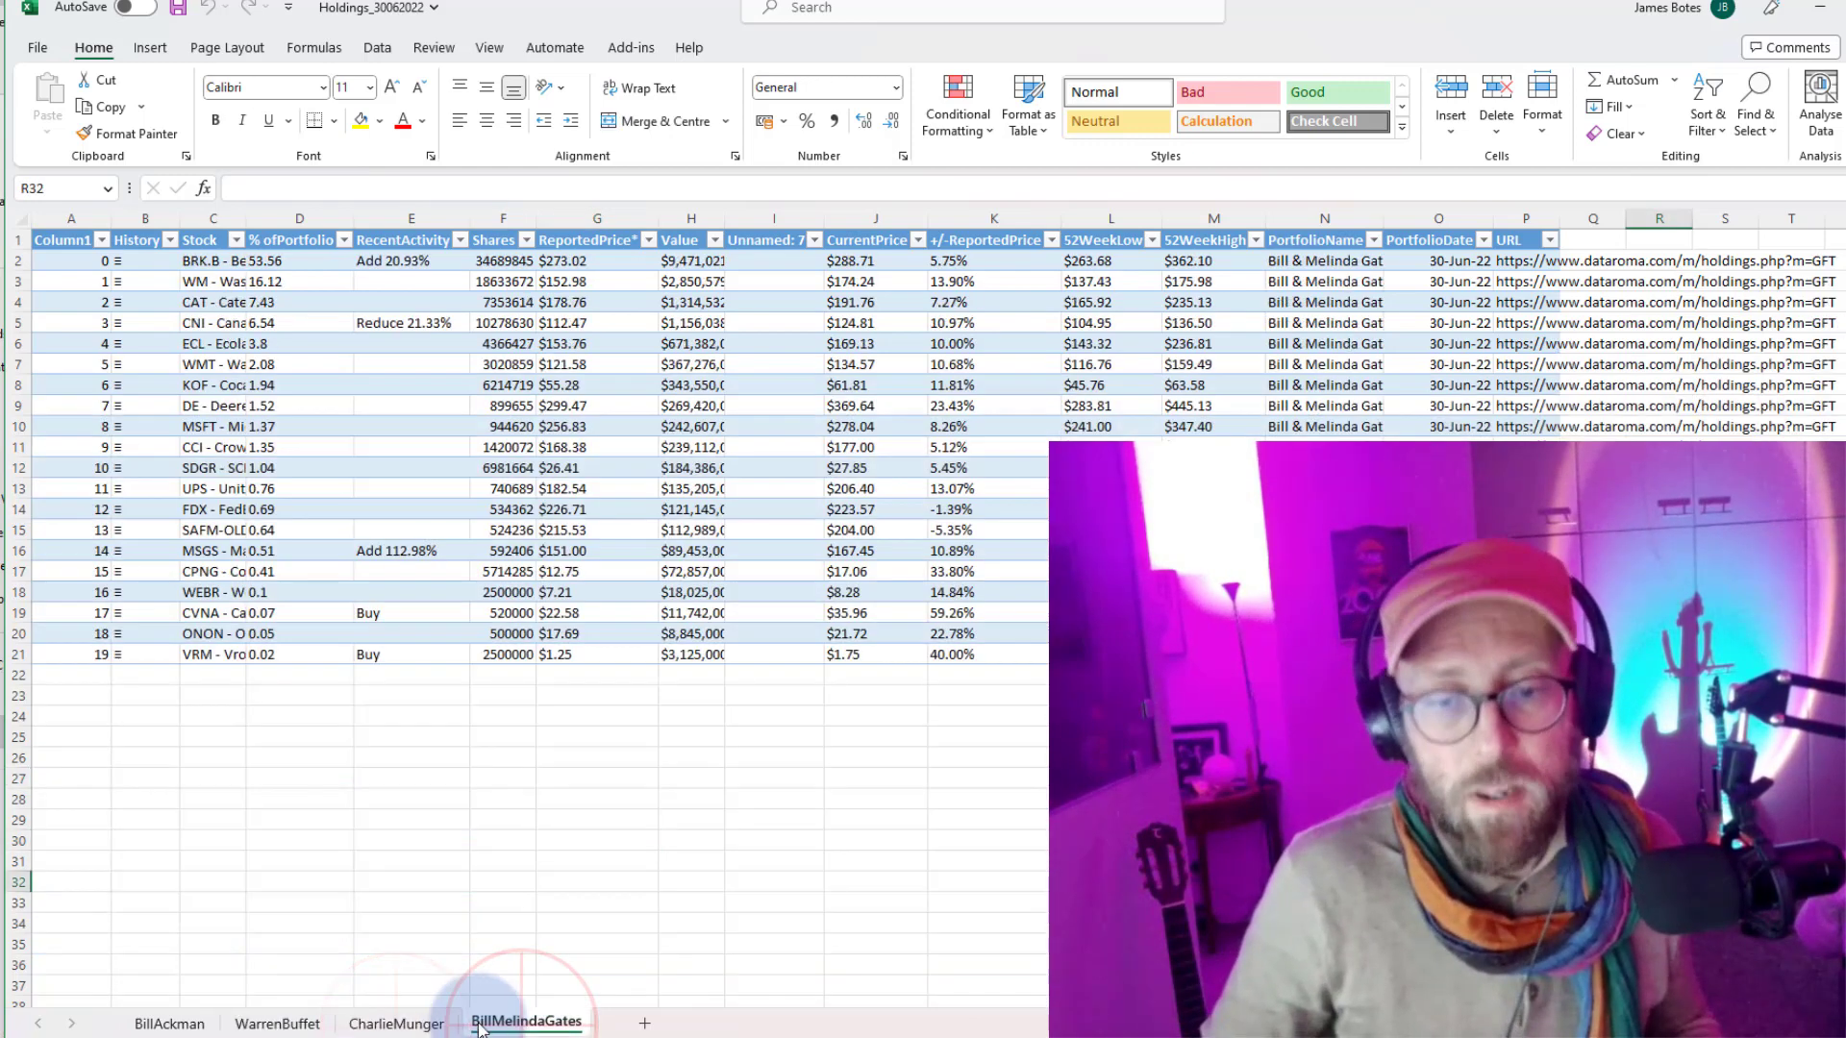
{"action": "left_click", "coordinate": [399, 1025]}
{"action": "left_click", "coordinate": [357, 758]}
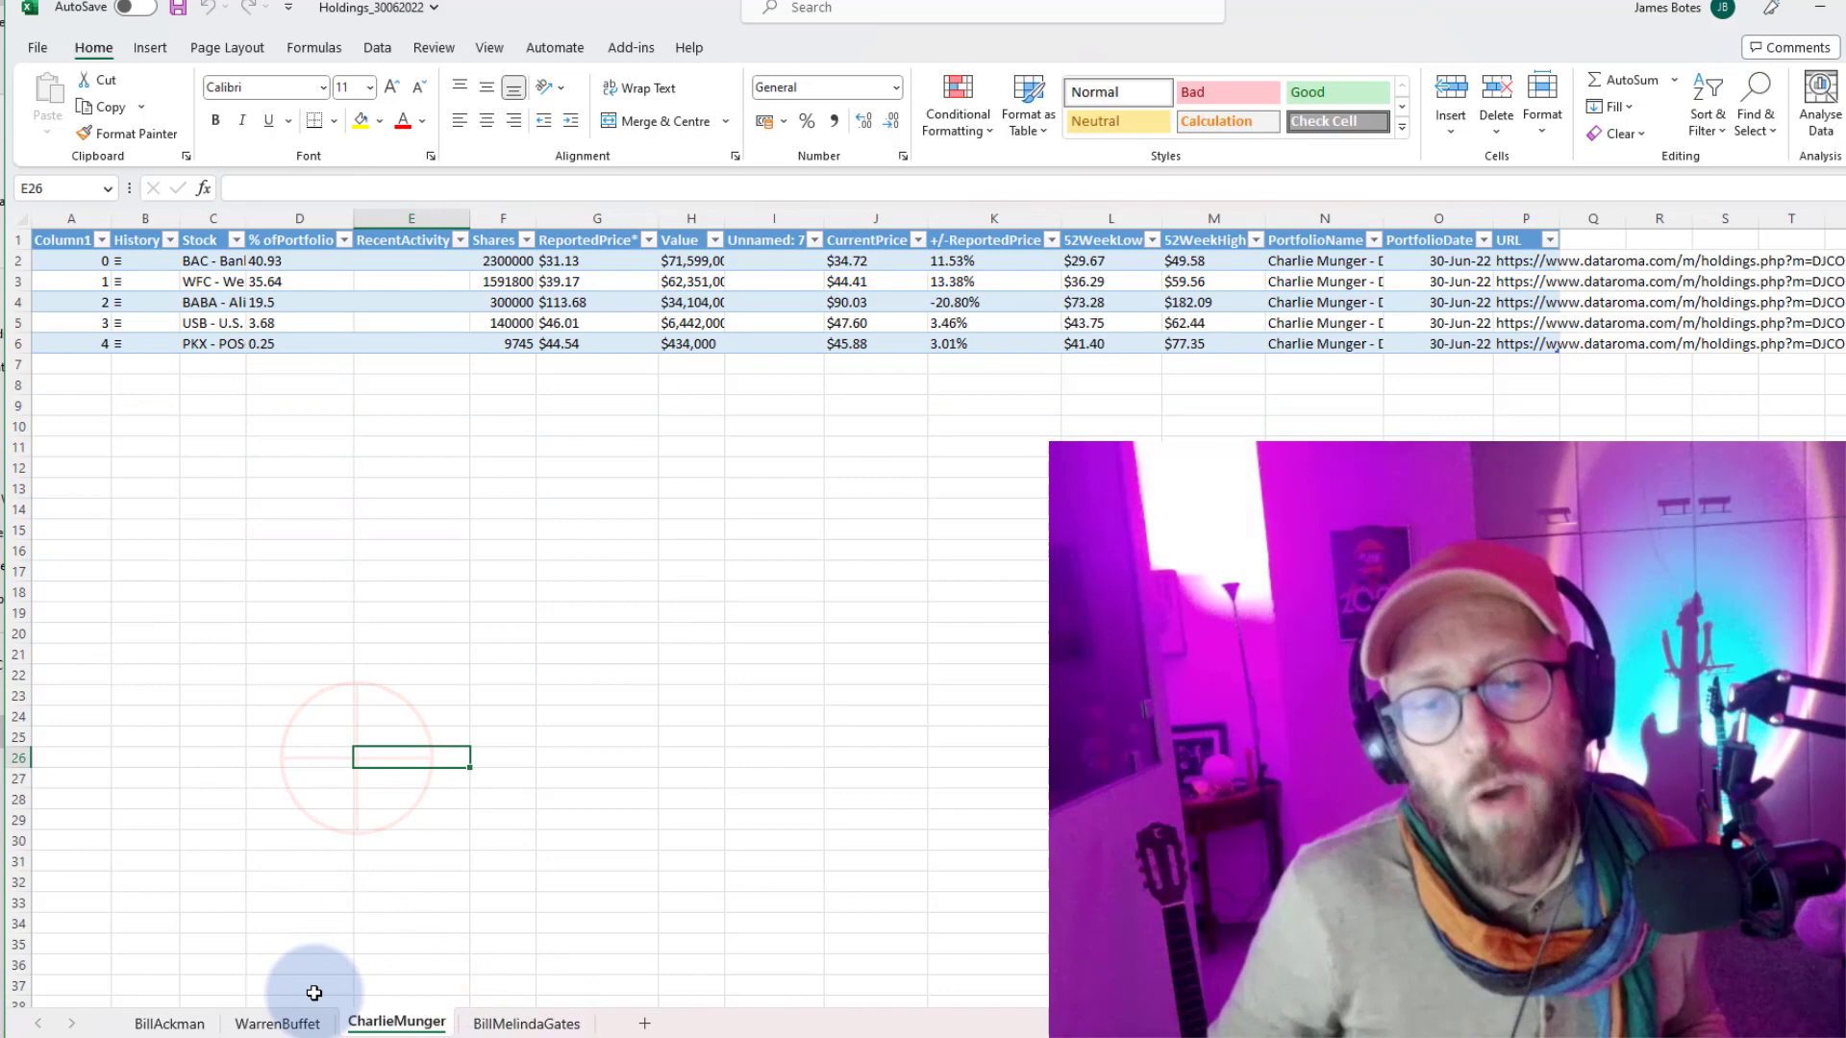
{"action": "left_click", "coordinate": [324, 1027]}
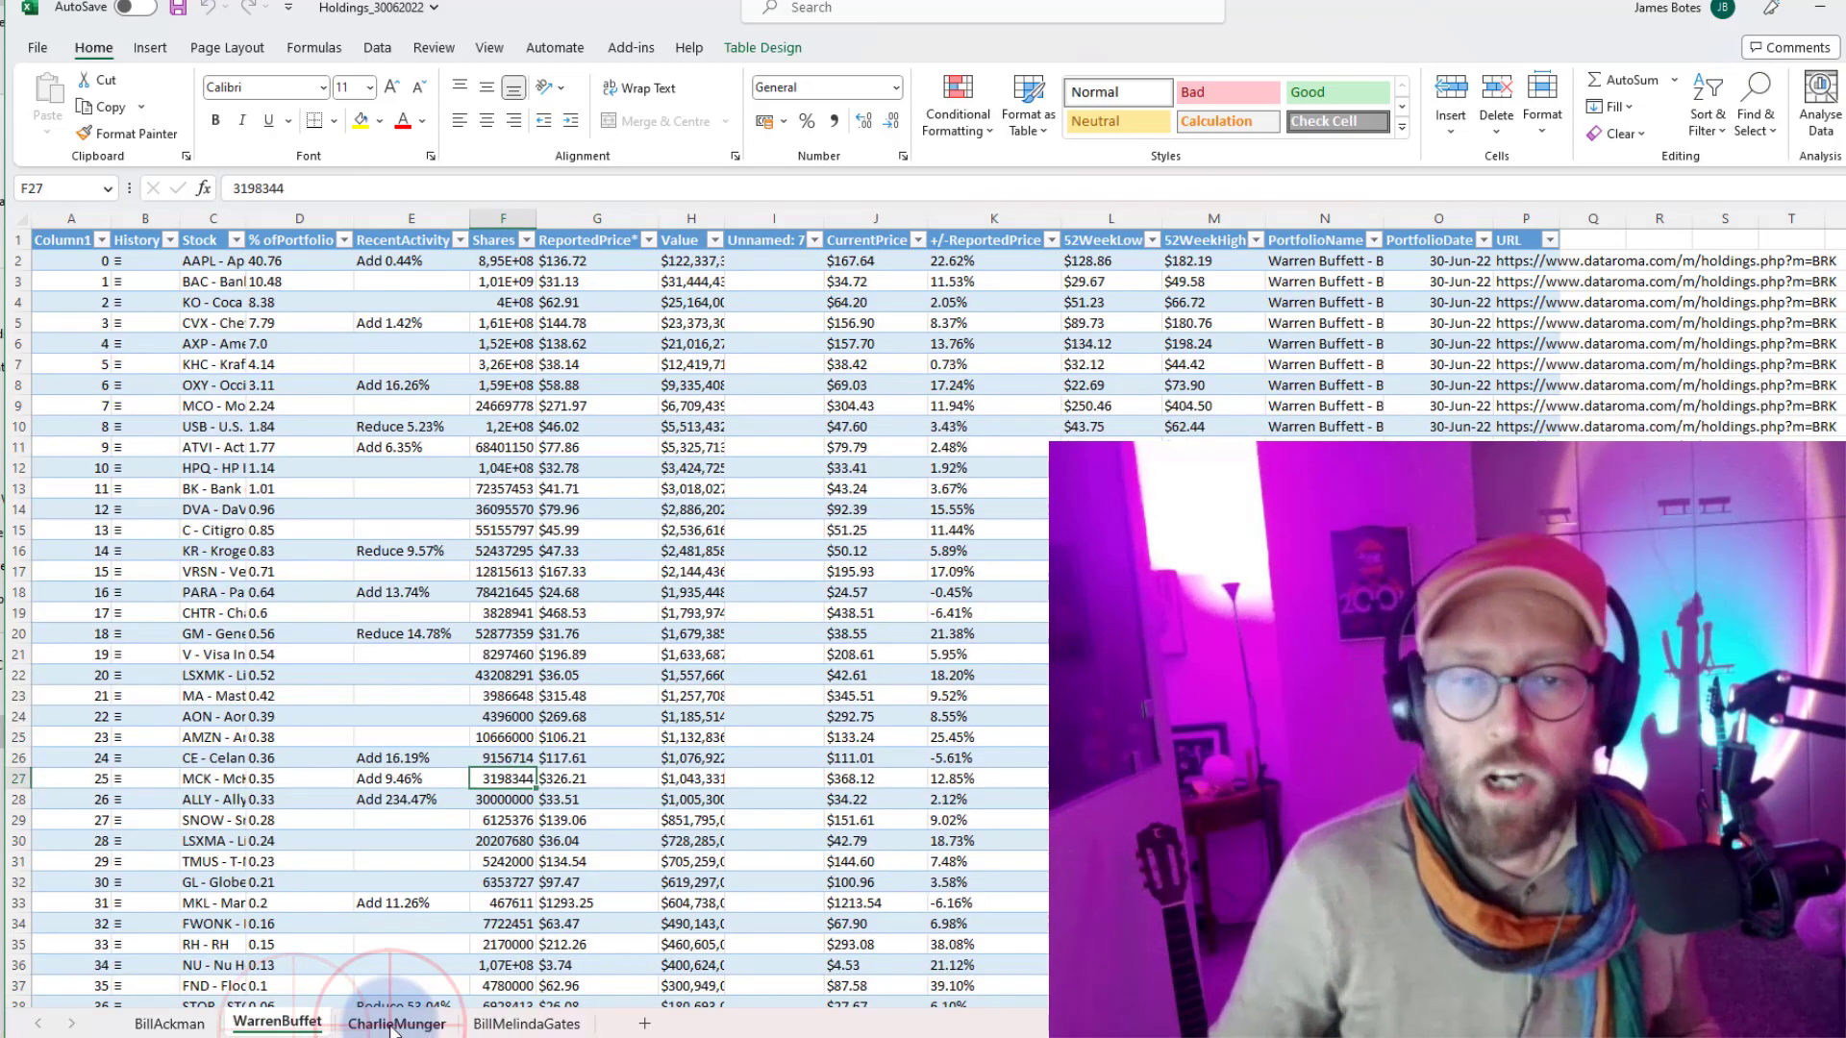
{"action": "left_click", "coordinate": [397, 1023]}
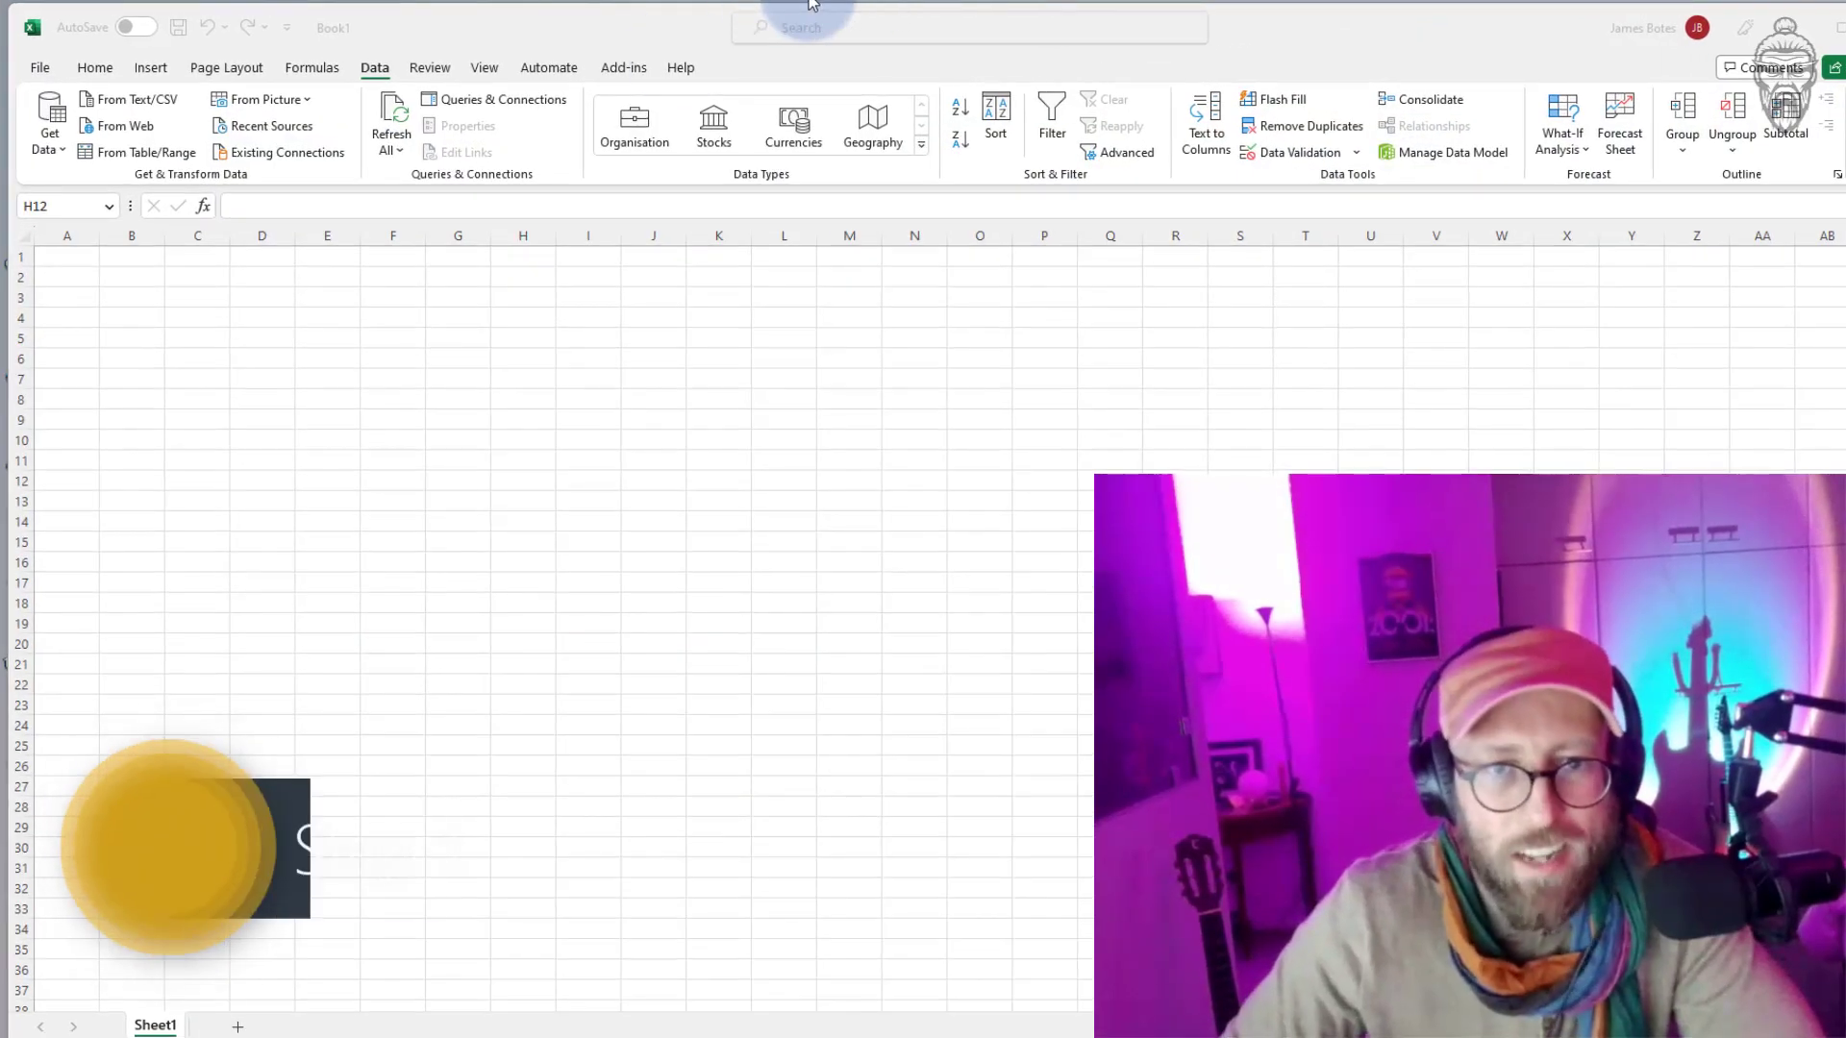
Import the C:\PBI_Source_Demos\NestedTables folder and load its file list into Power Query Editor.
{"action": "left_click", "coordinate": [58, 152]}
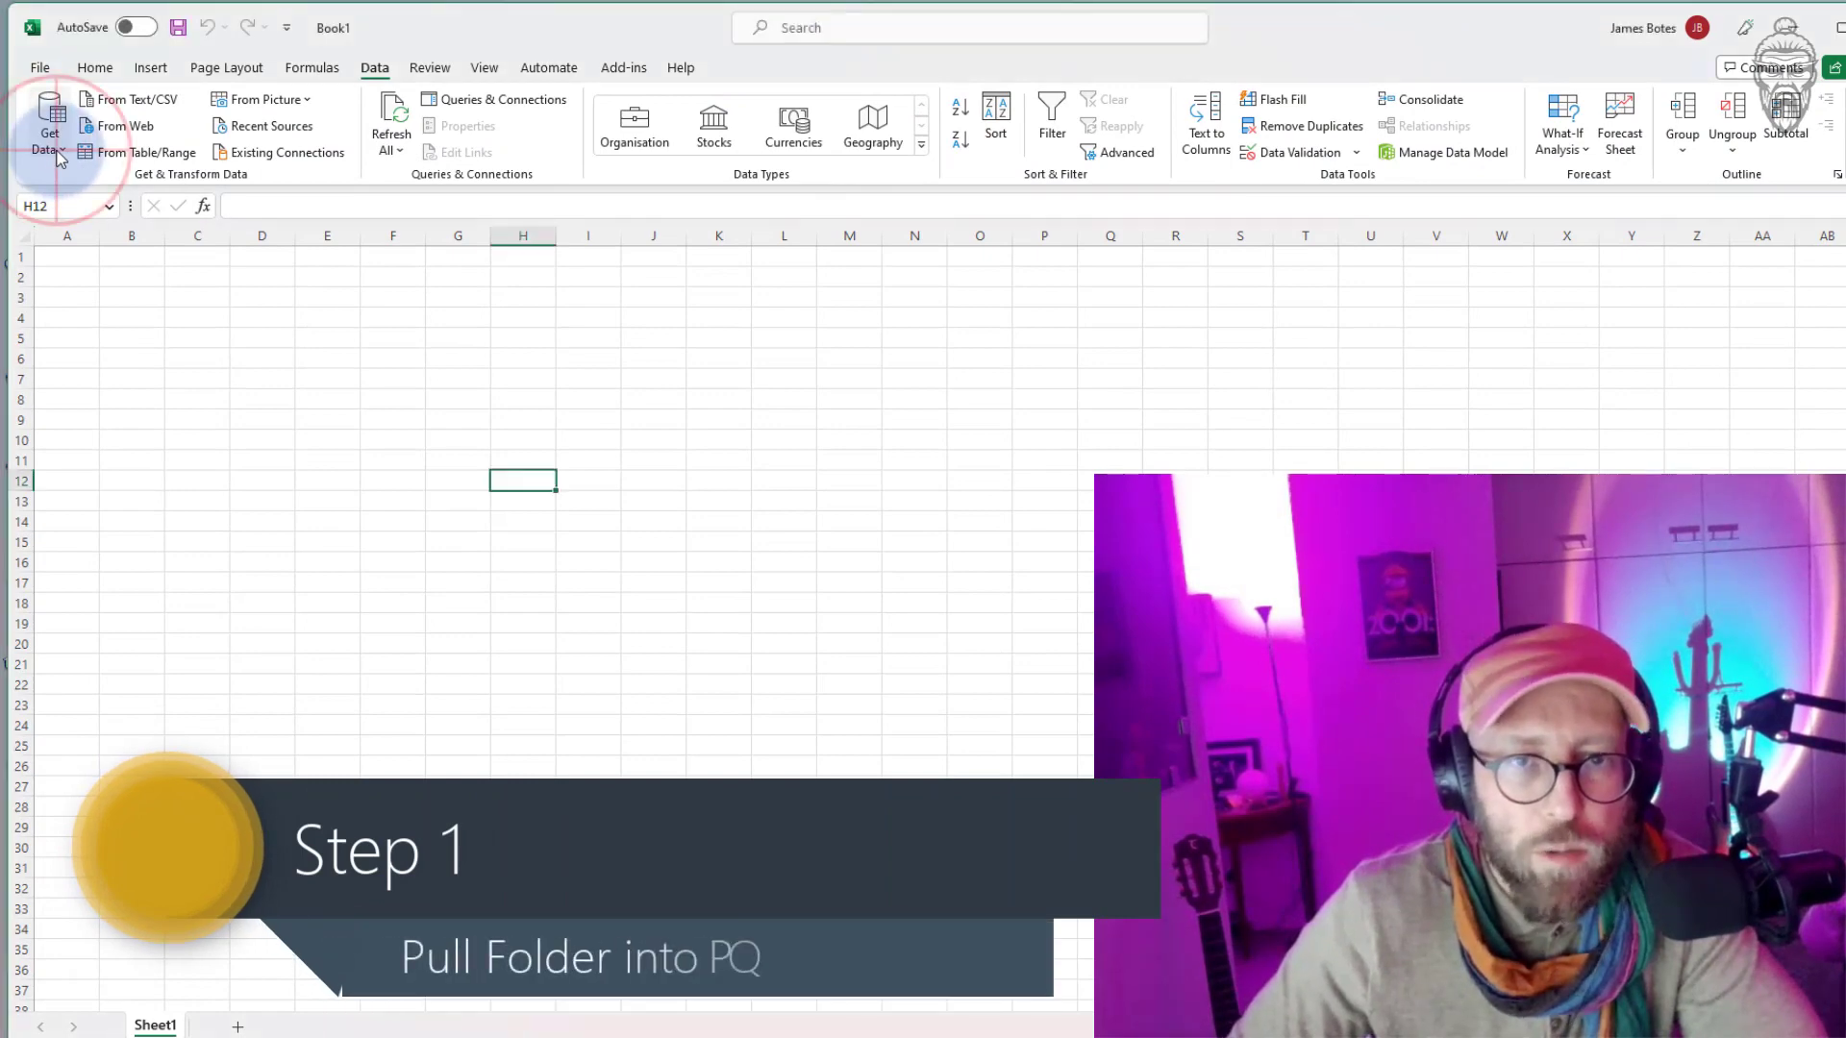
{"action": "mouse_move", "coordinate": [112, 185]}
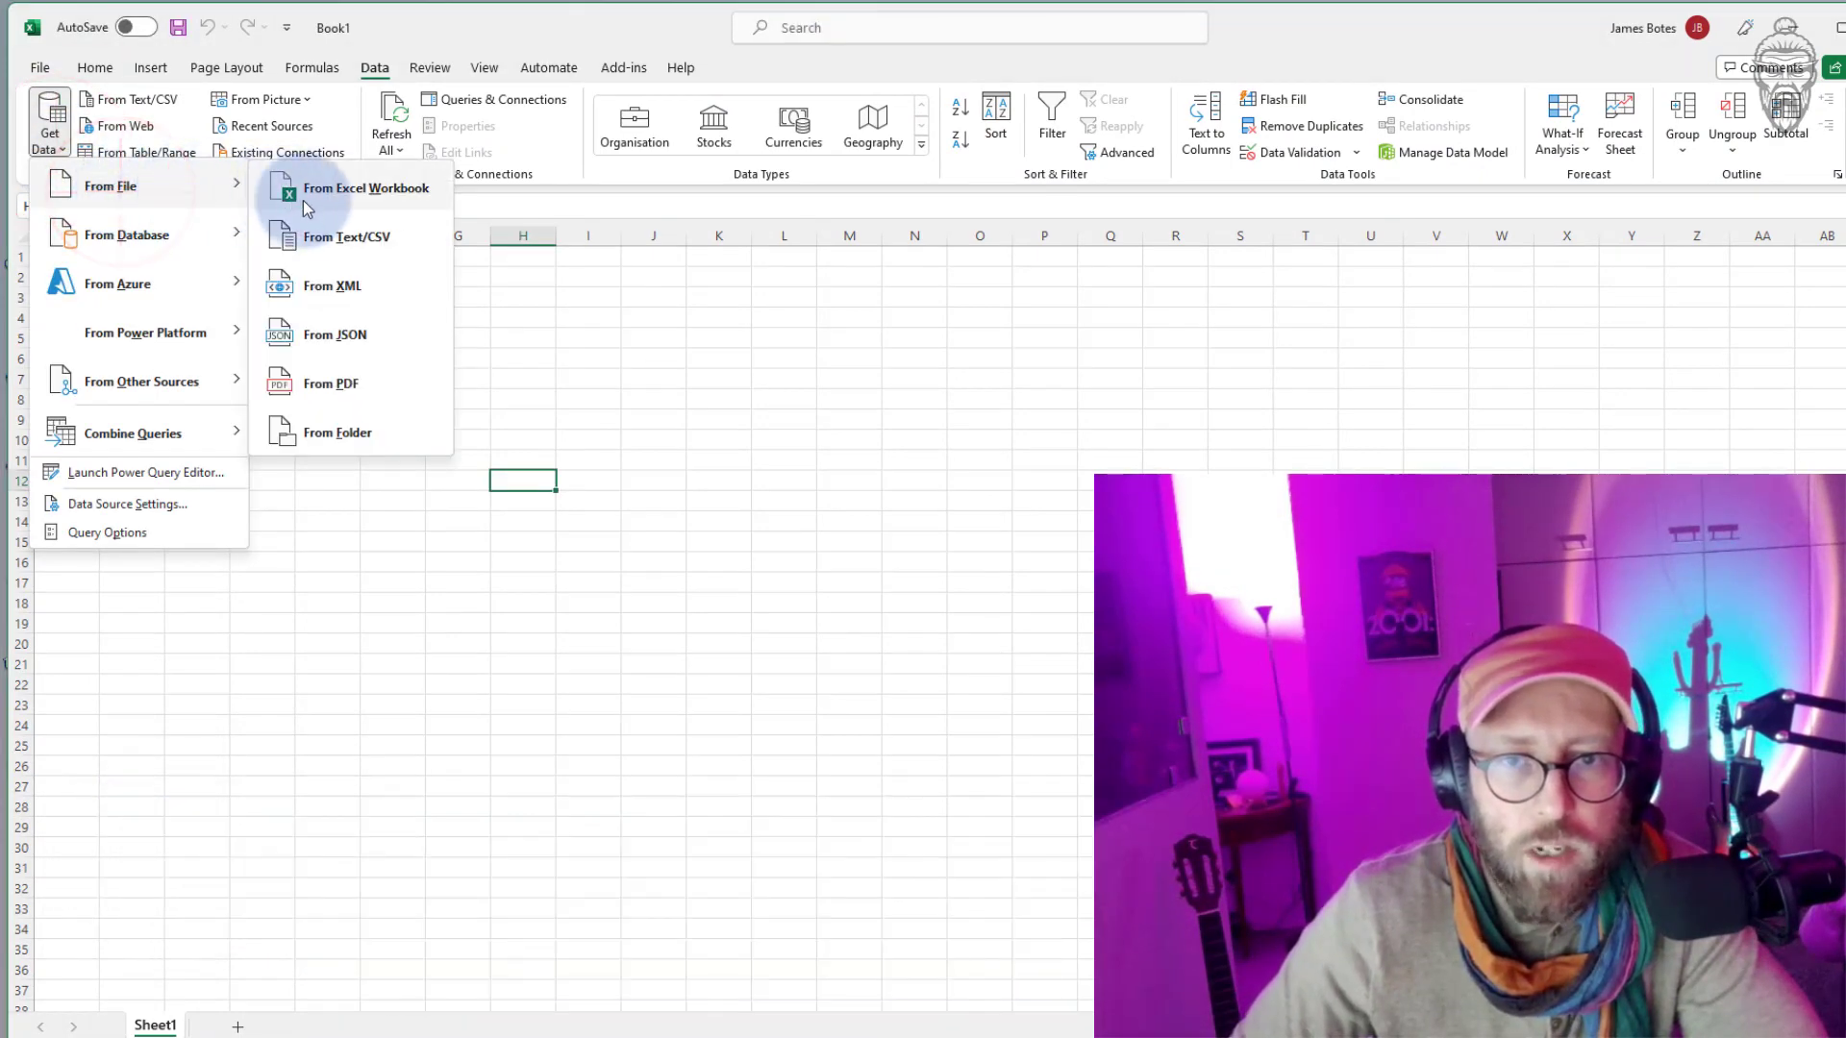
{"action": "left_click", "coordinate": [325, 446]}
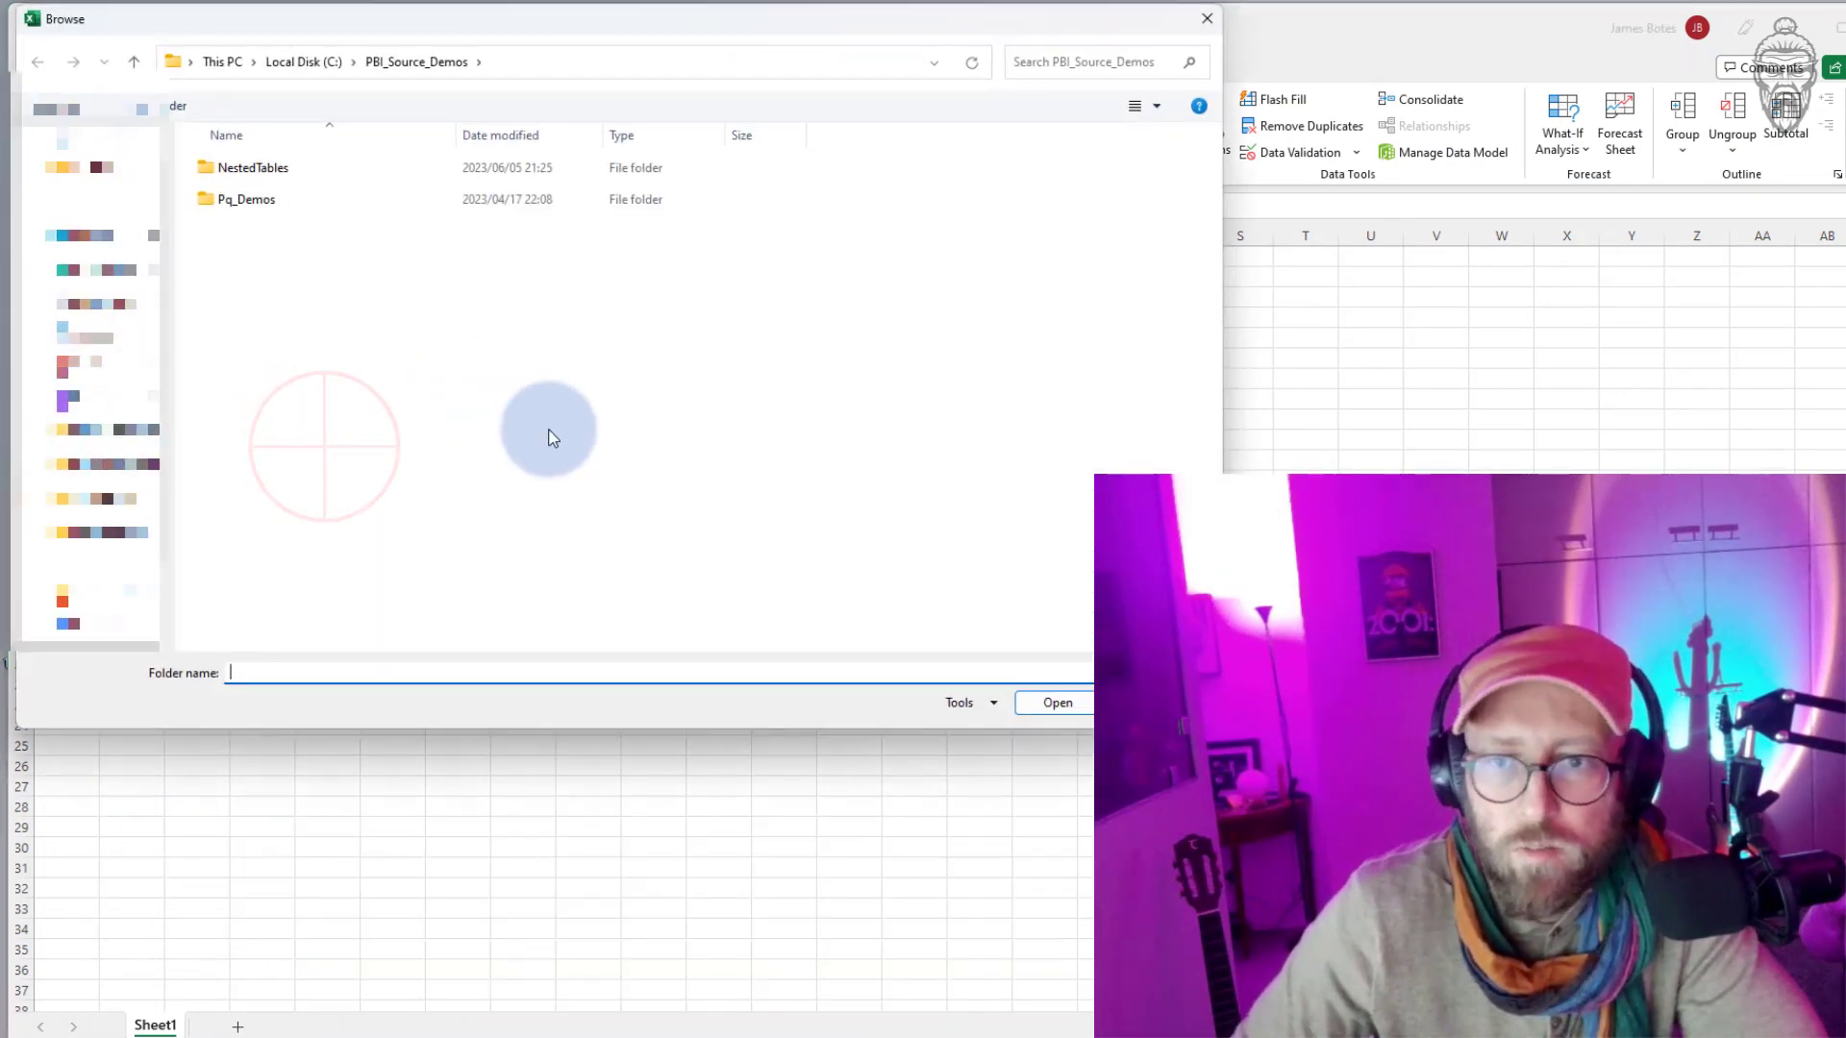
{"action": "left_click", "coordinate": [314, 177]}
{"action": "double_click", "coordinate": [315, 178]}
{"action": "left_click", "coordinate": [1047, 716]}
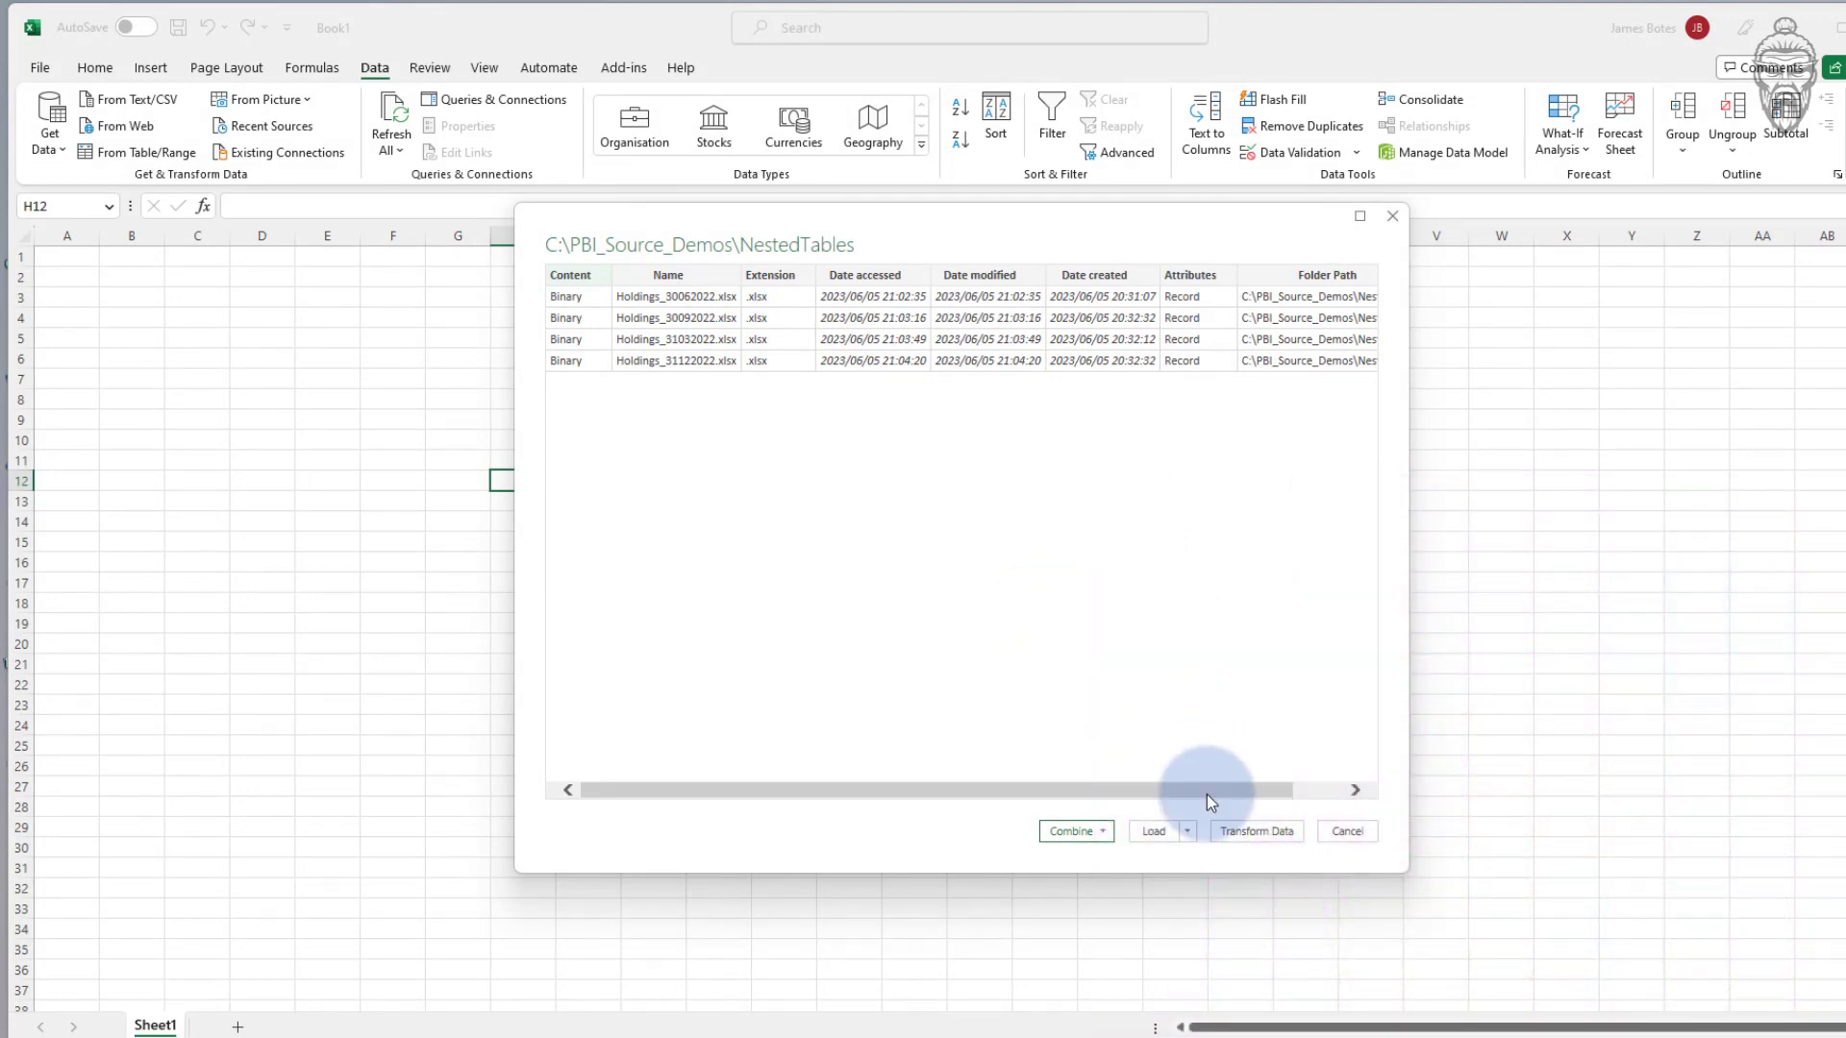
{"action": "left_click", "coordinate": [1254, 832]}
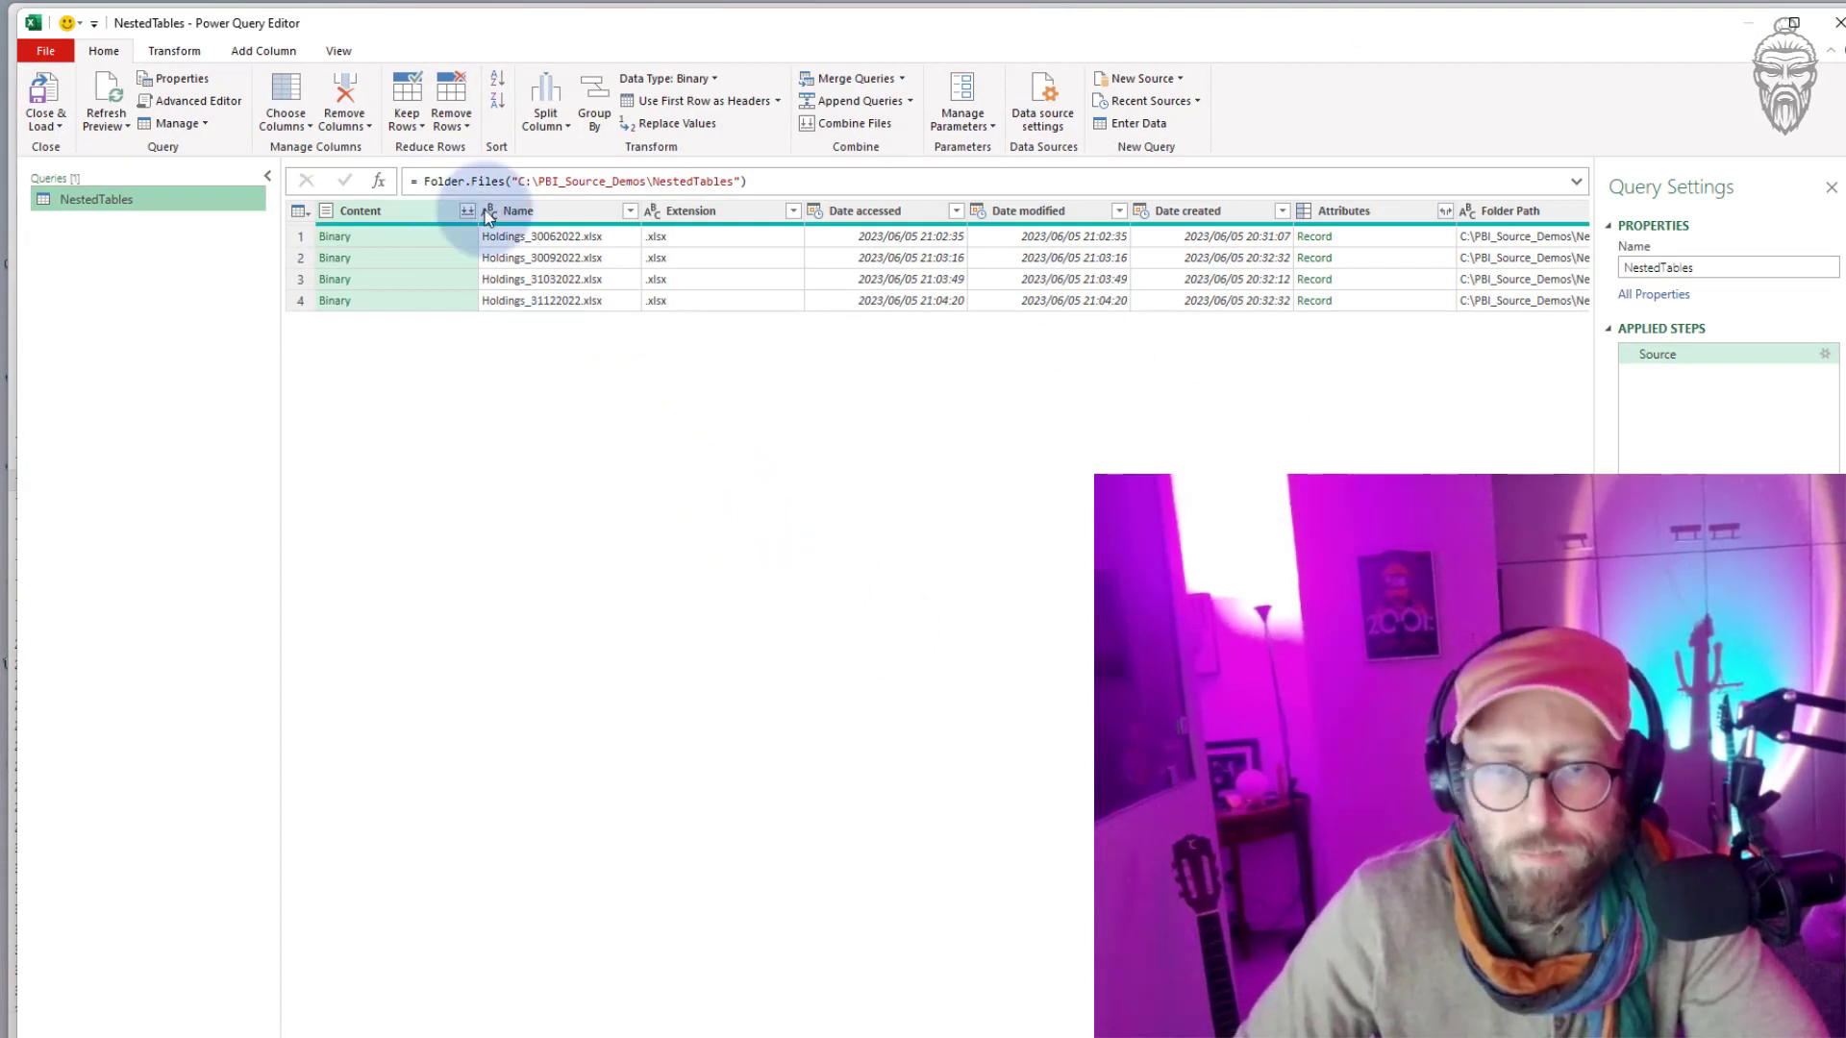
Preview the binary content of each of the four Holdings workbook files.
{"action": "left_click", "coordinate": [393, 258]}
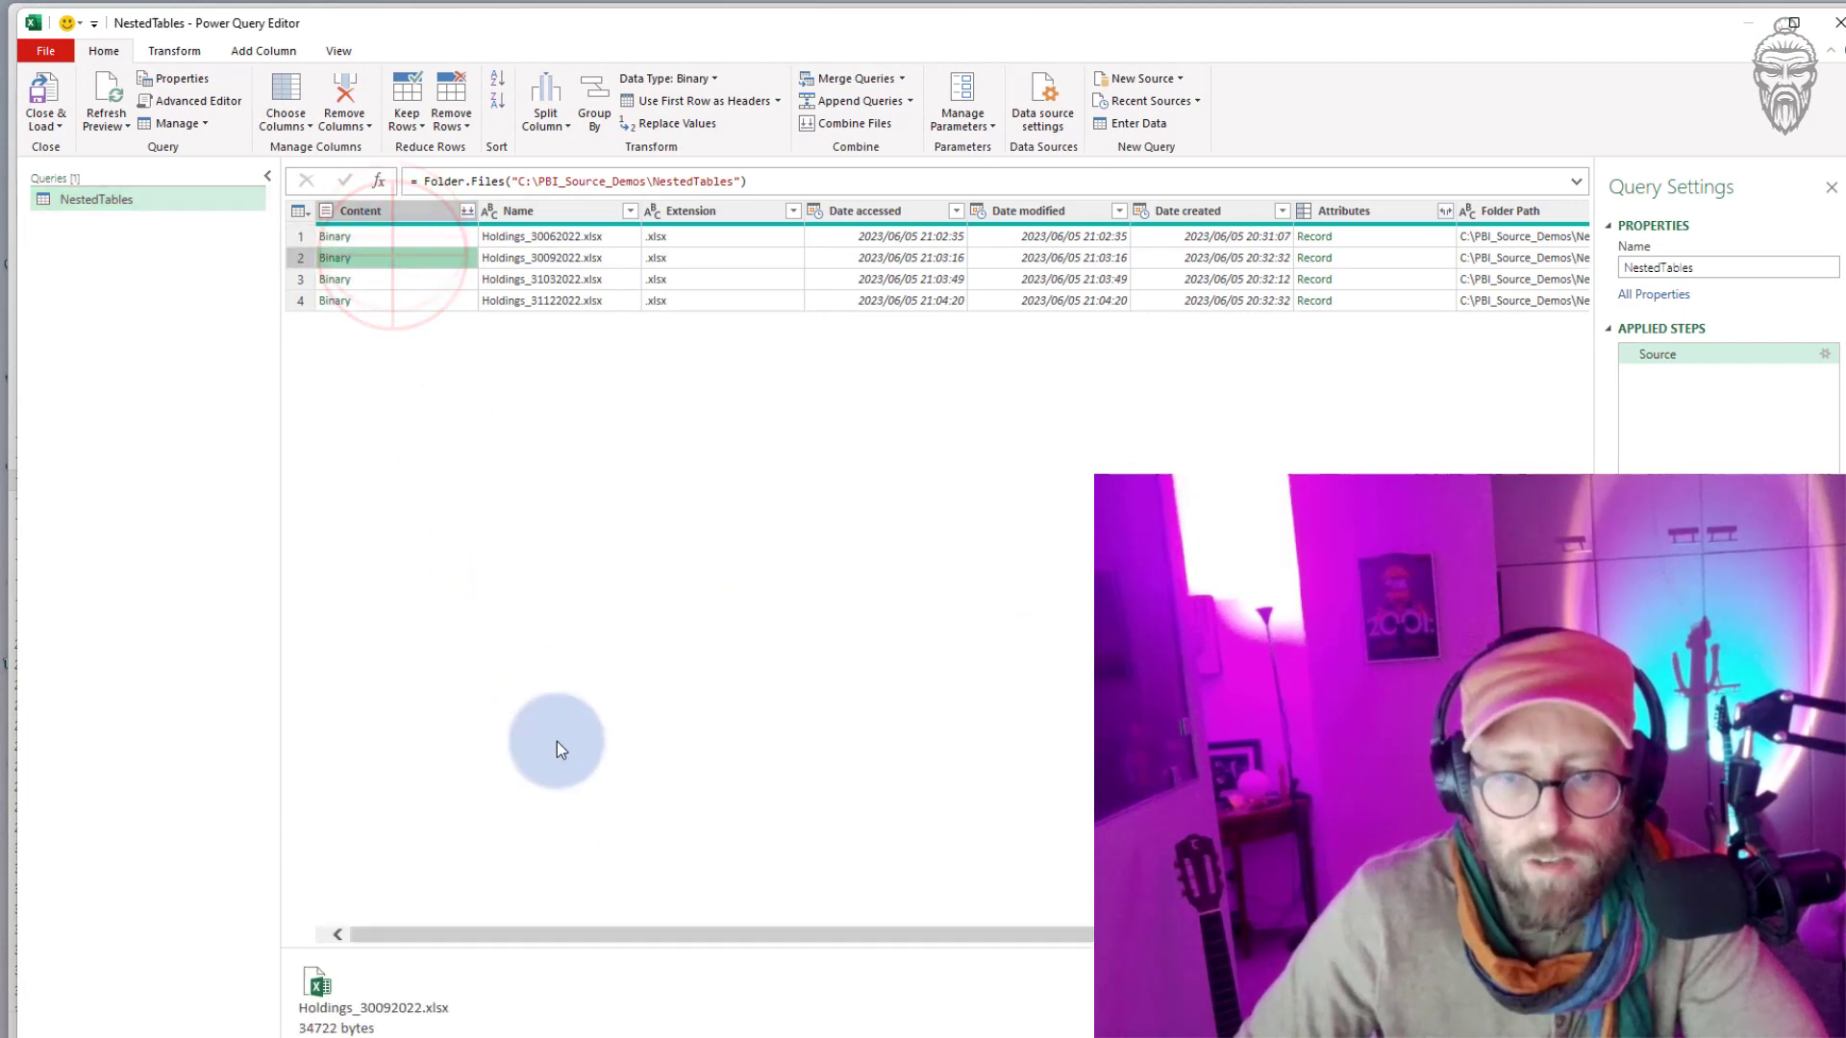
{"action": "left_click_drag", "start_coordinate": [546, 950], "coordinate": [545, 528]}
{"action": "left_click", "coordinate": [433, 278]}
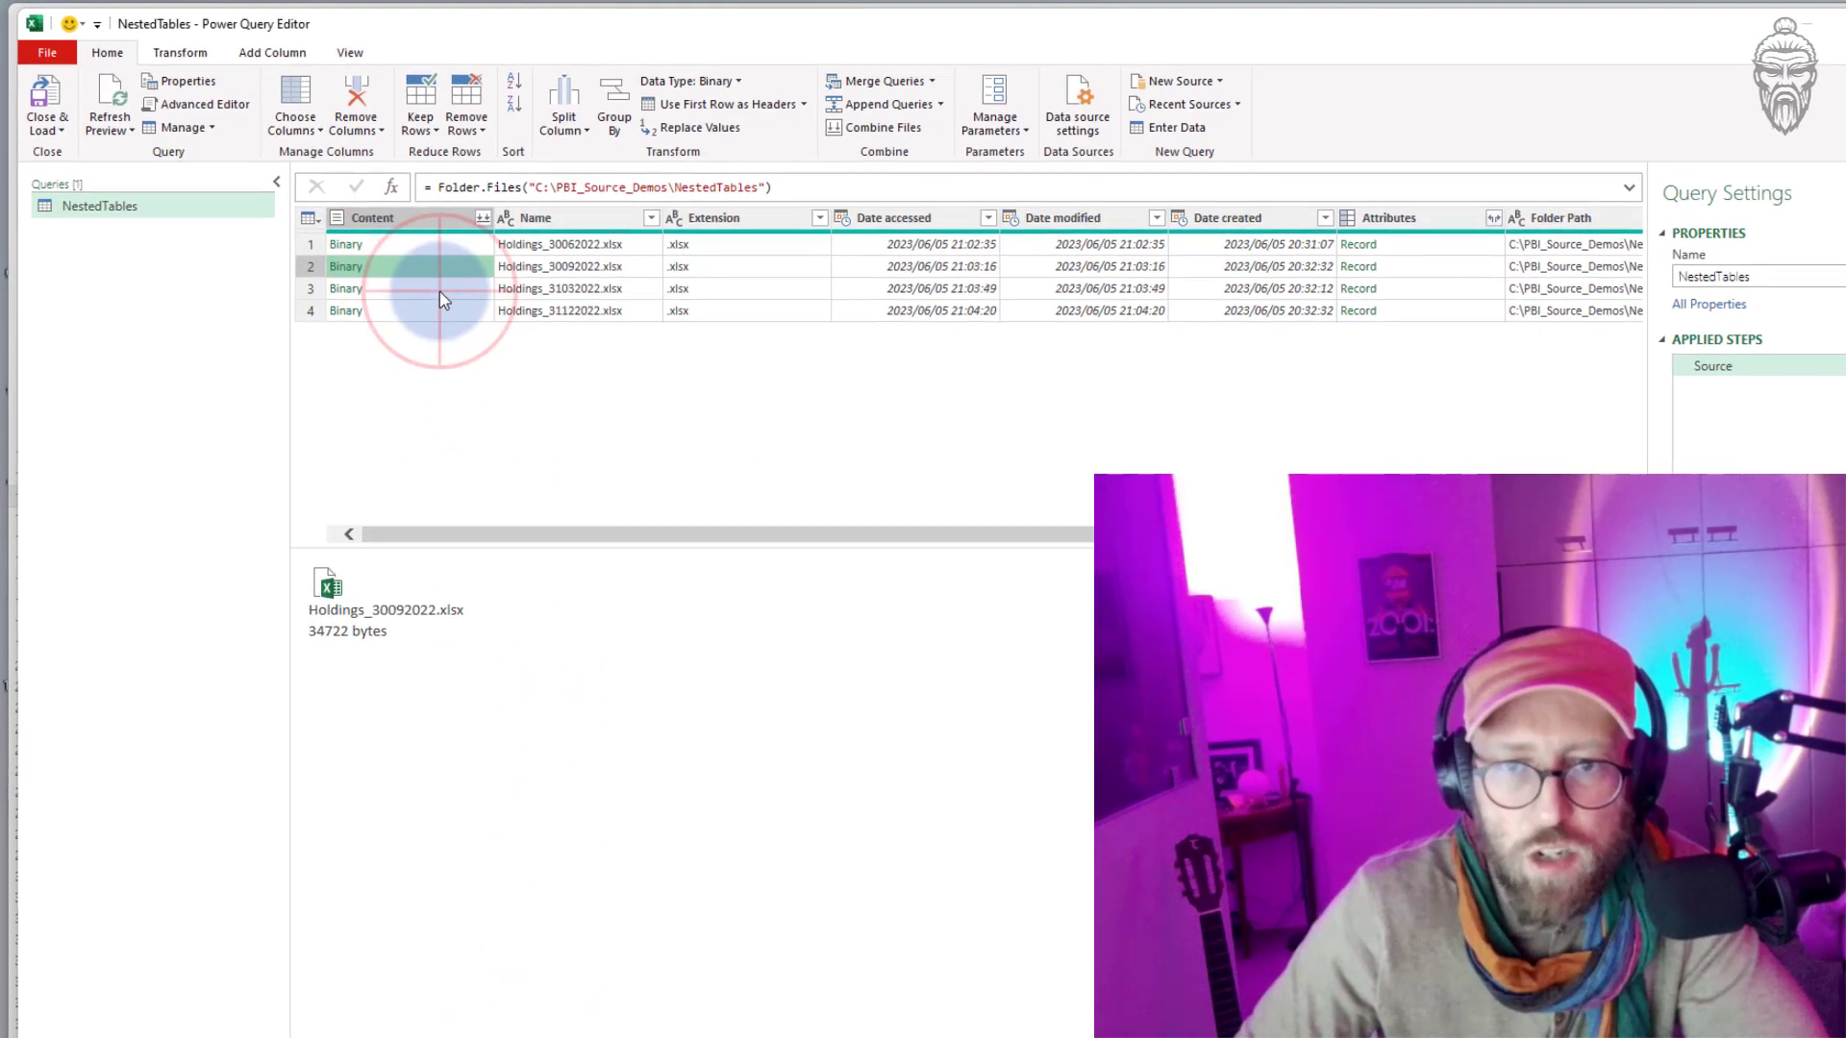
{"action": "left_click", "coordinate": [417, 300]}
{"action": "left_click", "coordinate": [486, 277]}
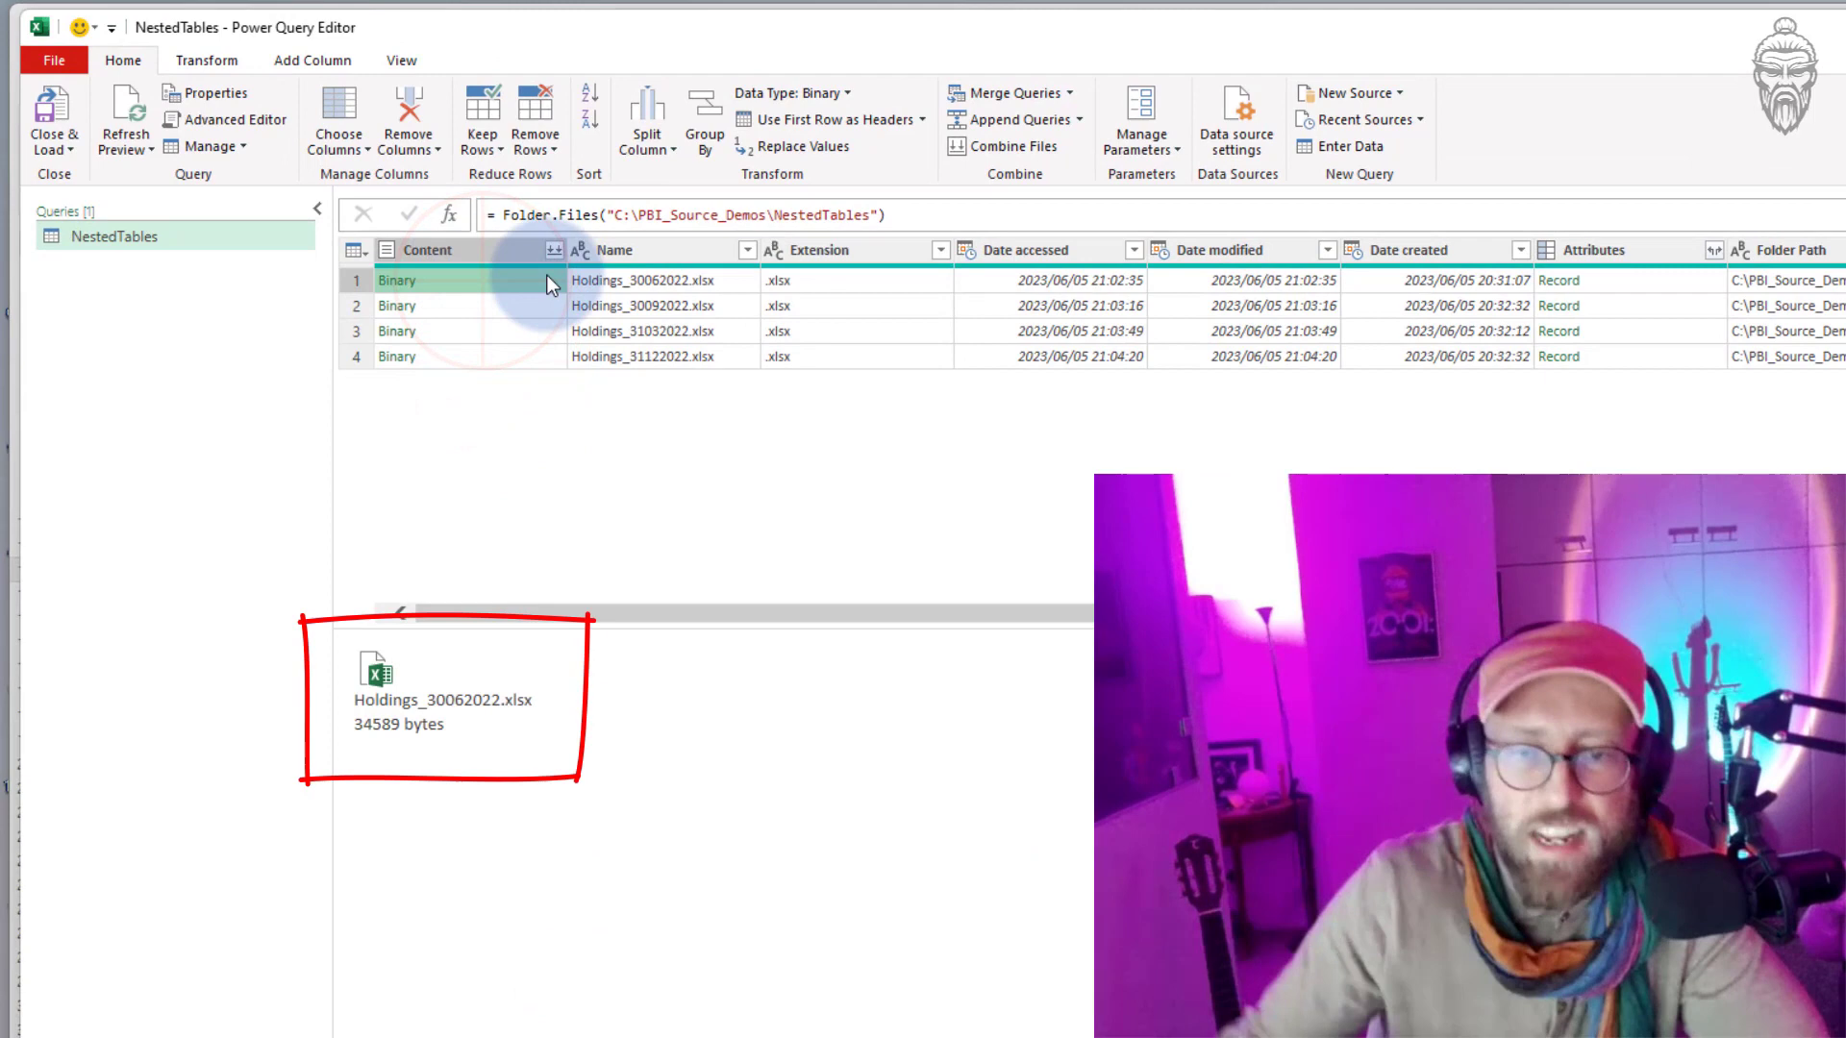
{"action": "left_click", "coordinate": [519, 306]}
{"action": "left_click", "coordinate": [503, 325]}
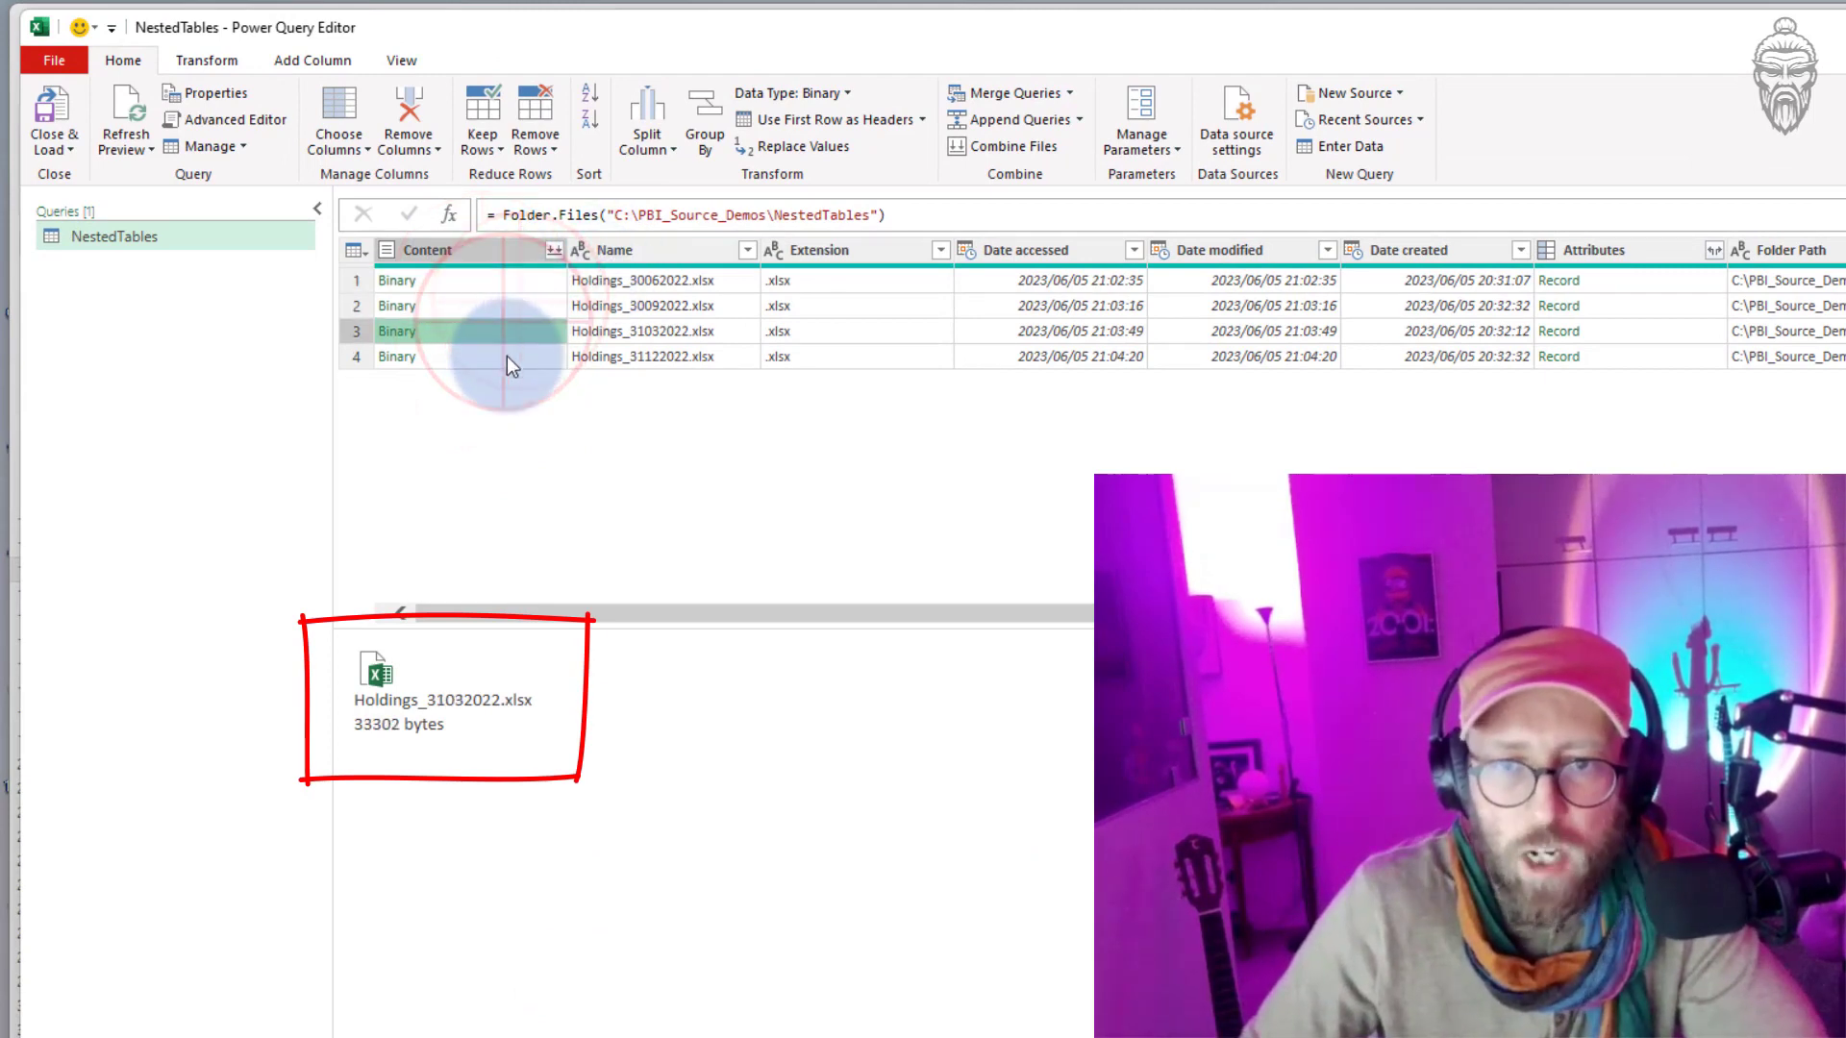
{"action": "left_click", "coordinate": [506, 355]}
Add a Custom column with the formula = Excel.Workbook([Content], true).
{"action": "left_click", "coordinate": [308, 59]}
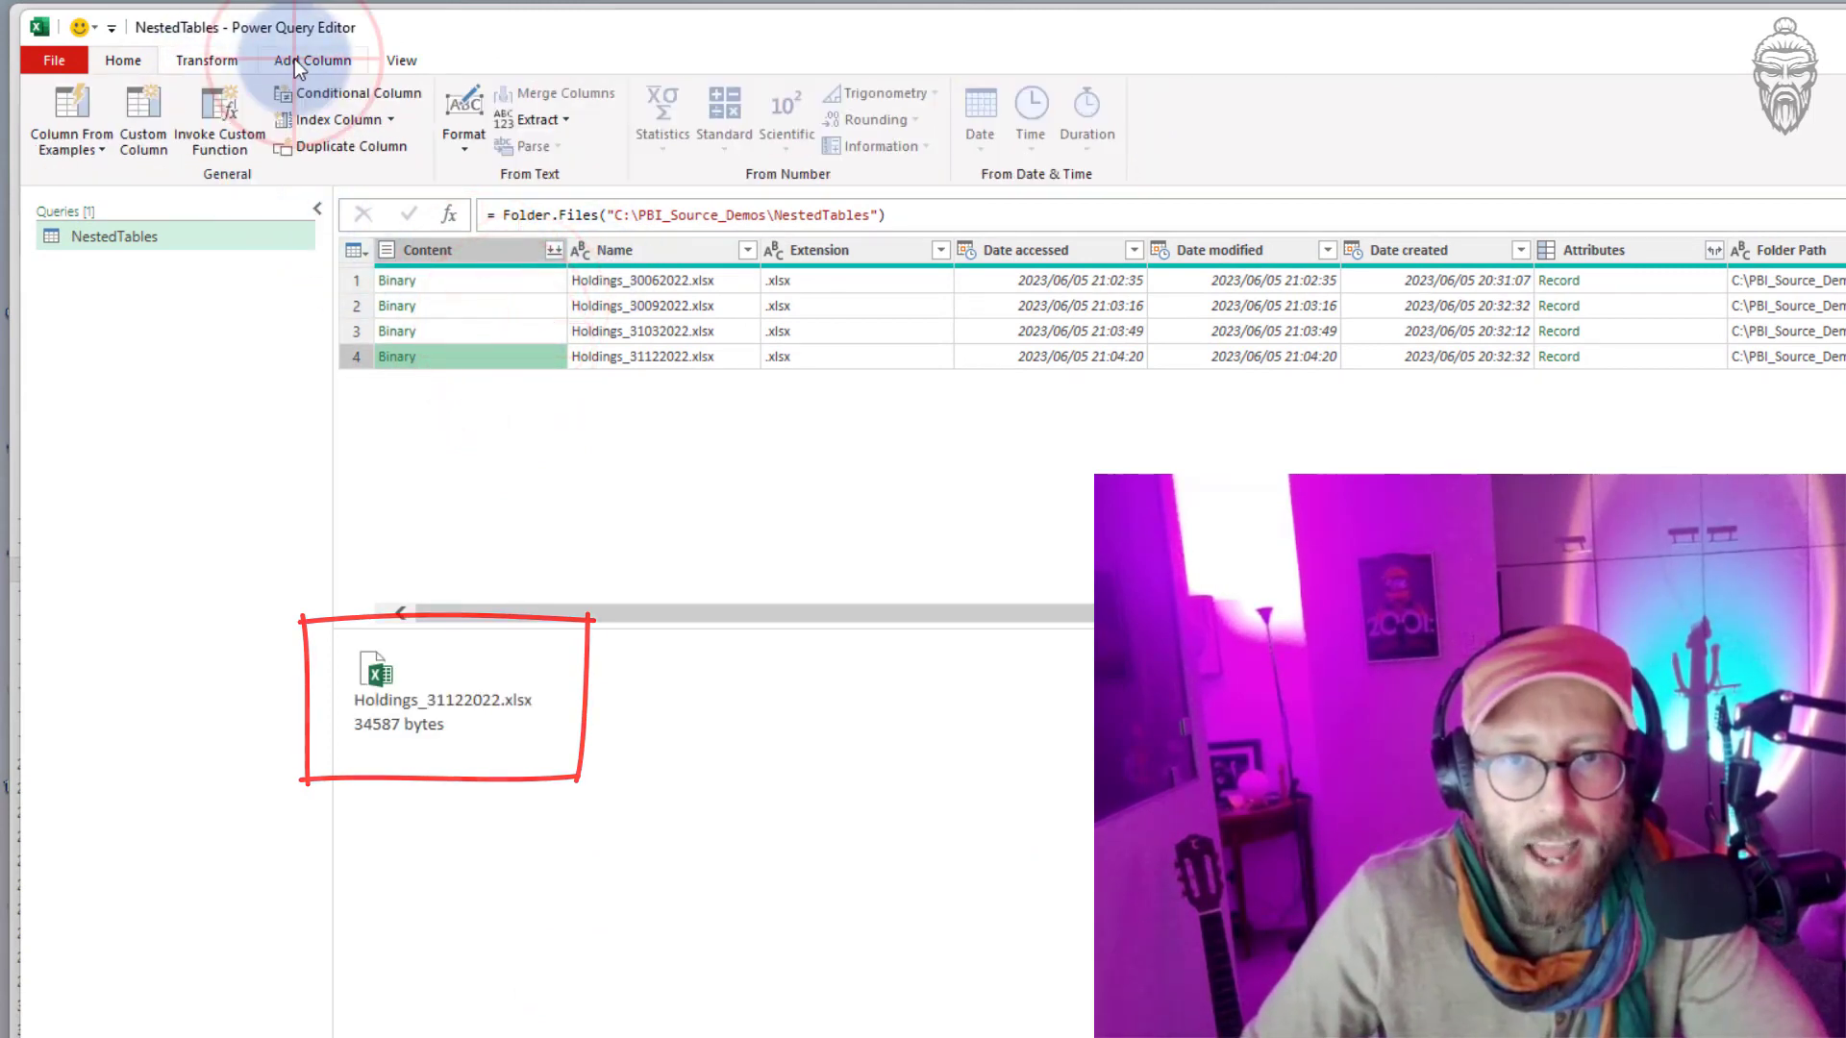
{"action": "left_click", "coordinate": [148, 111]}
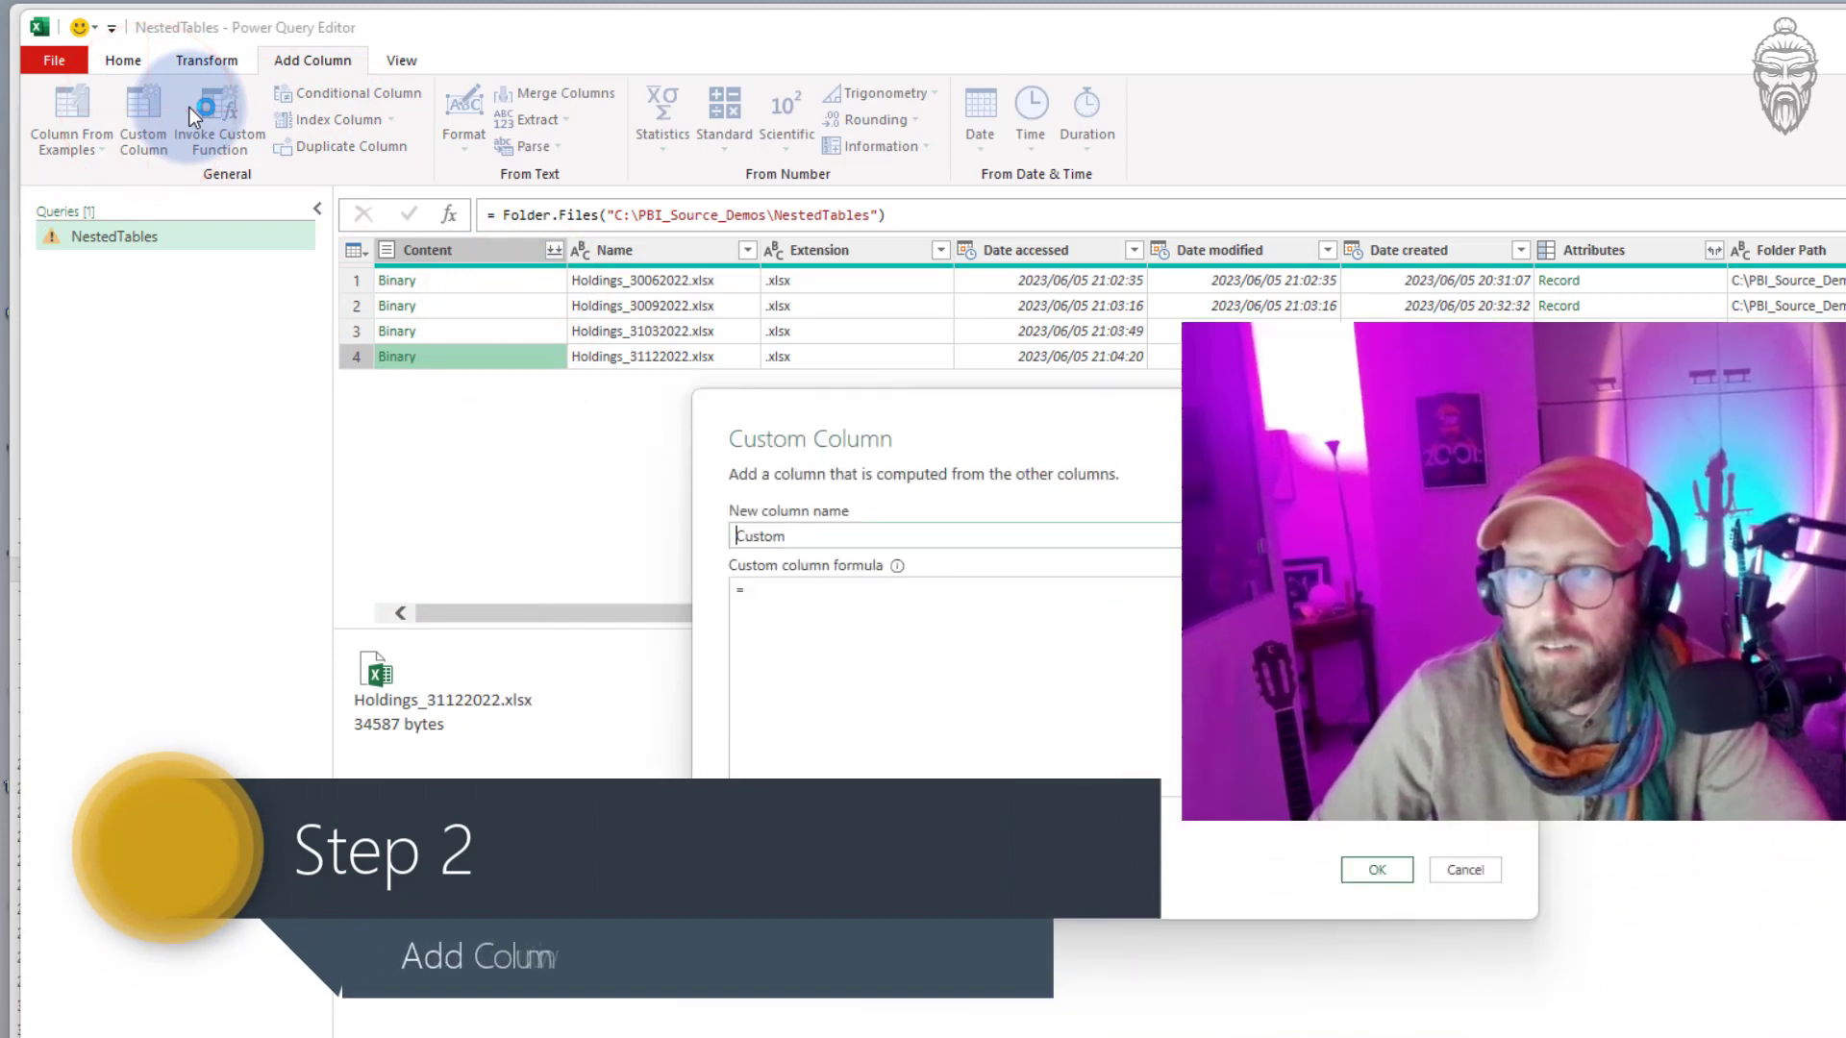
{"action": "left_click", "coordinate": [847, 578]}
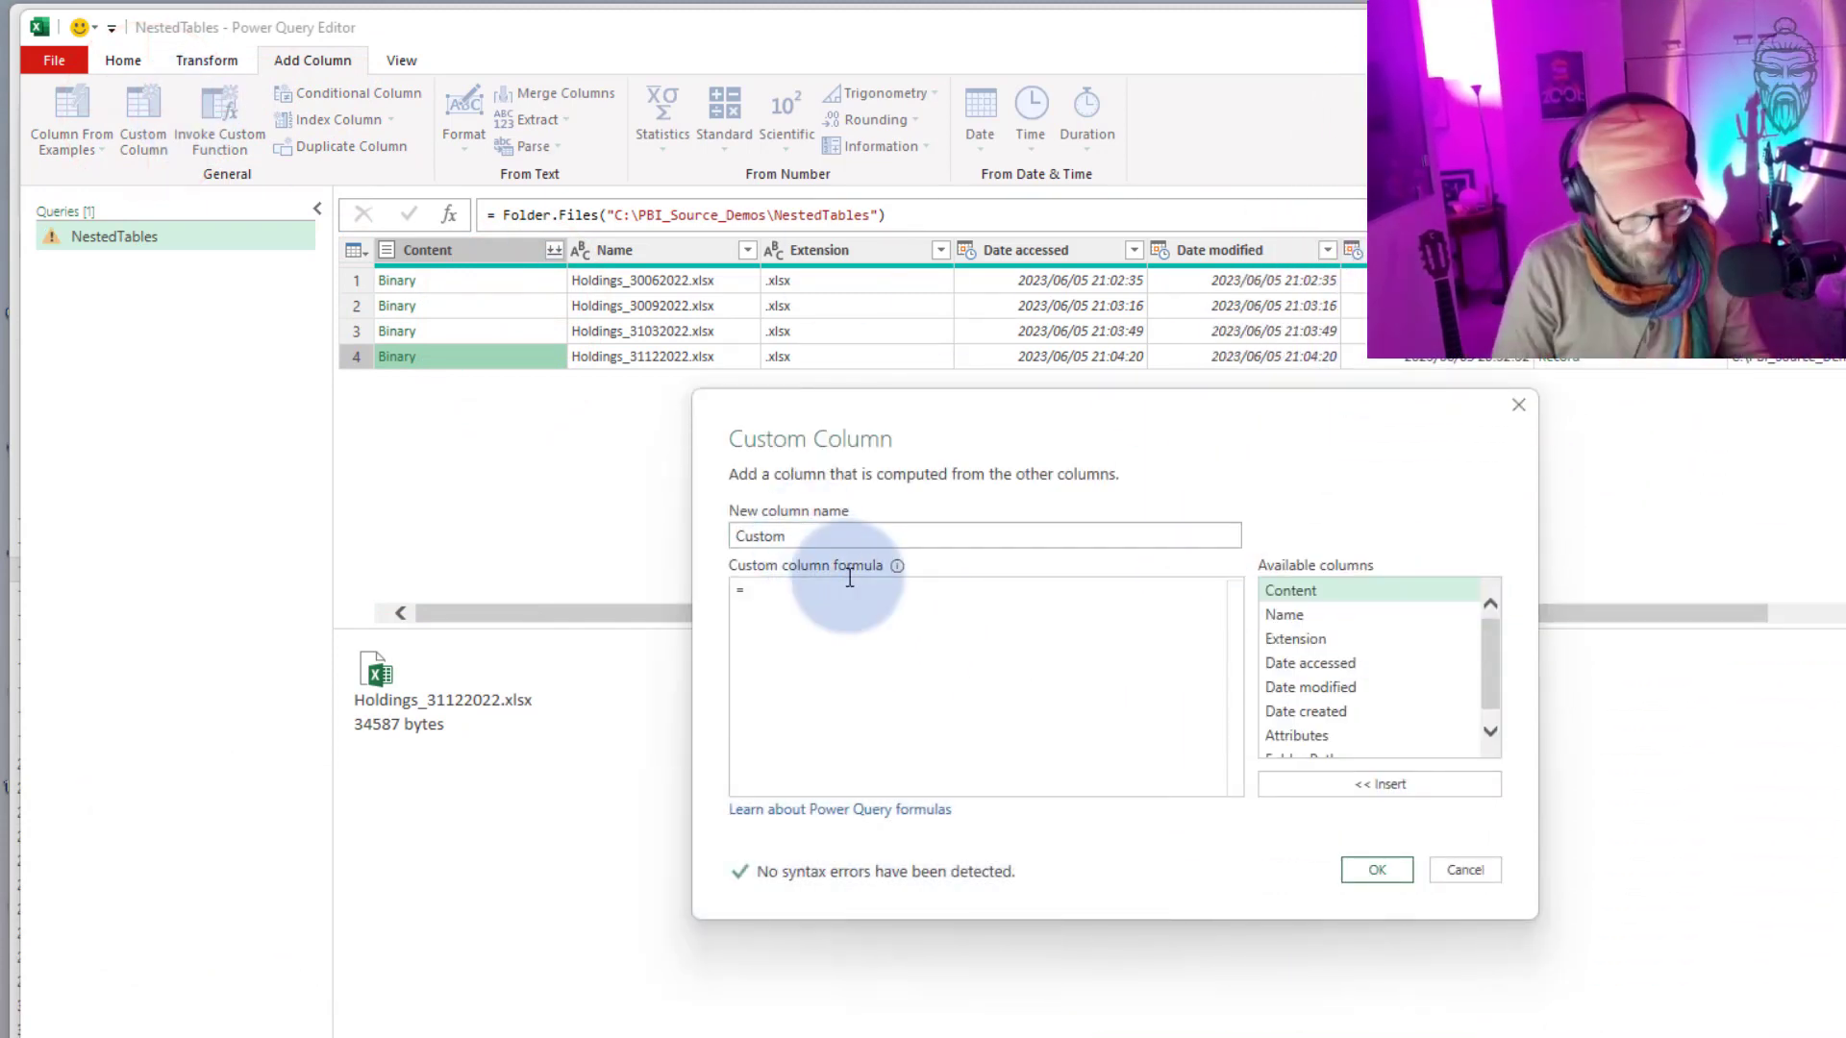
{"action": "type", "text": "excel.W"}
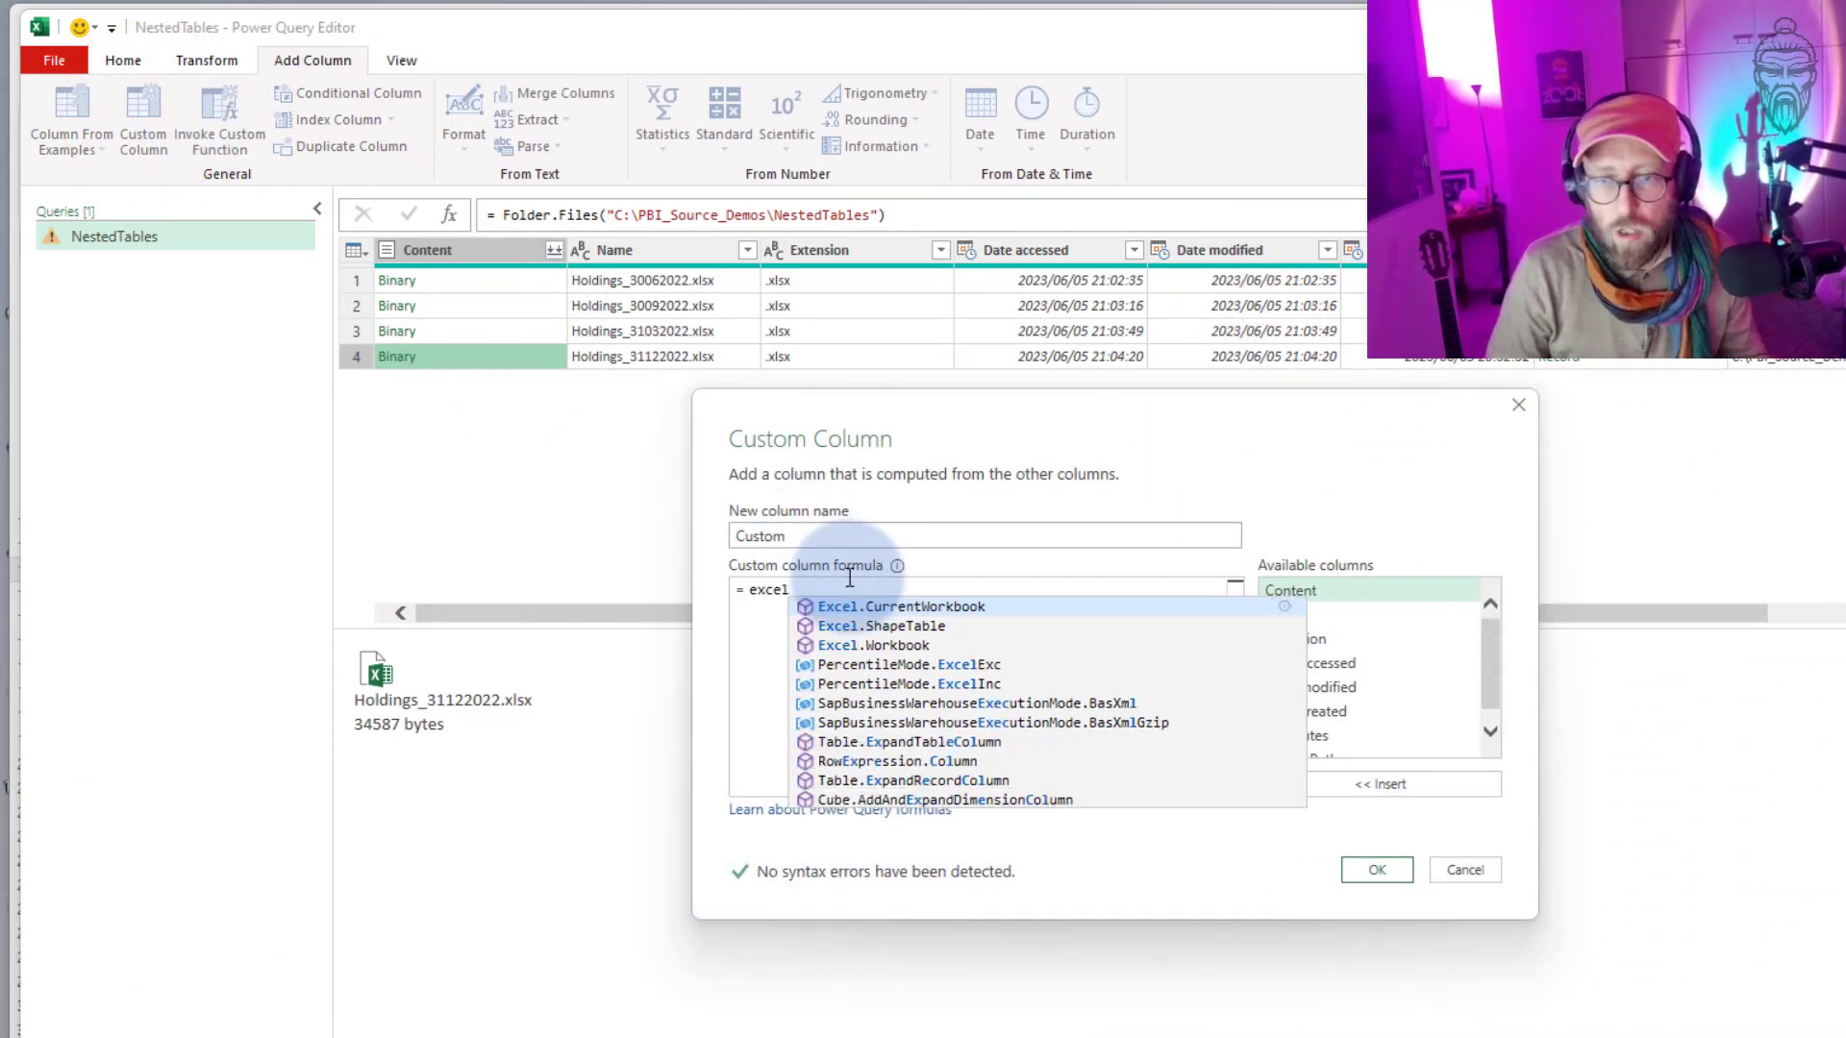
{"action": "key", "text": "Return"}
{"action": "type", "text": "("}
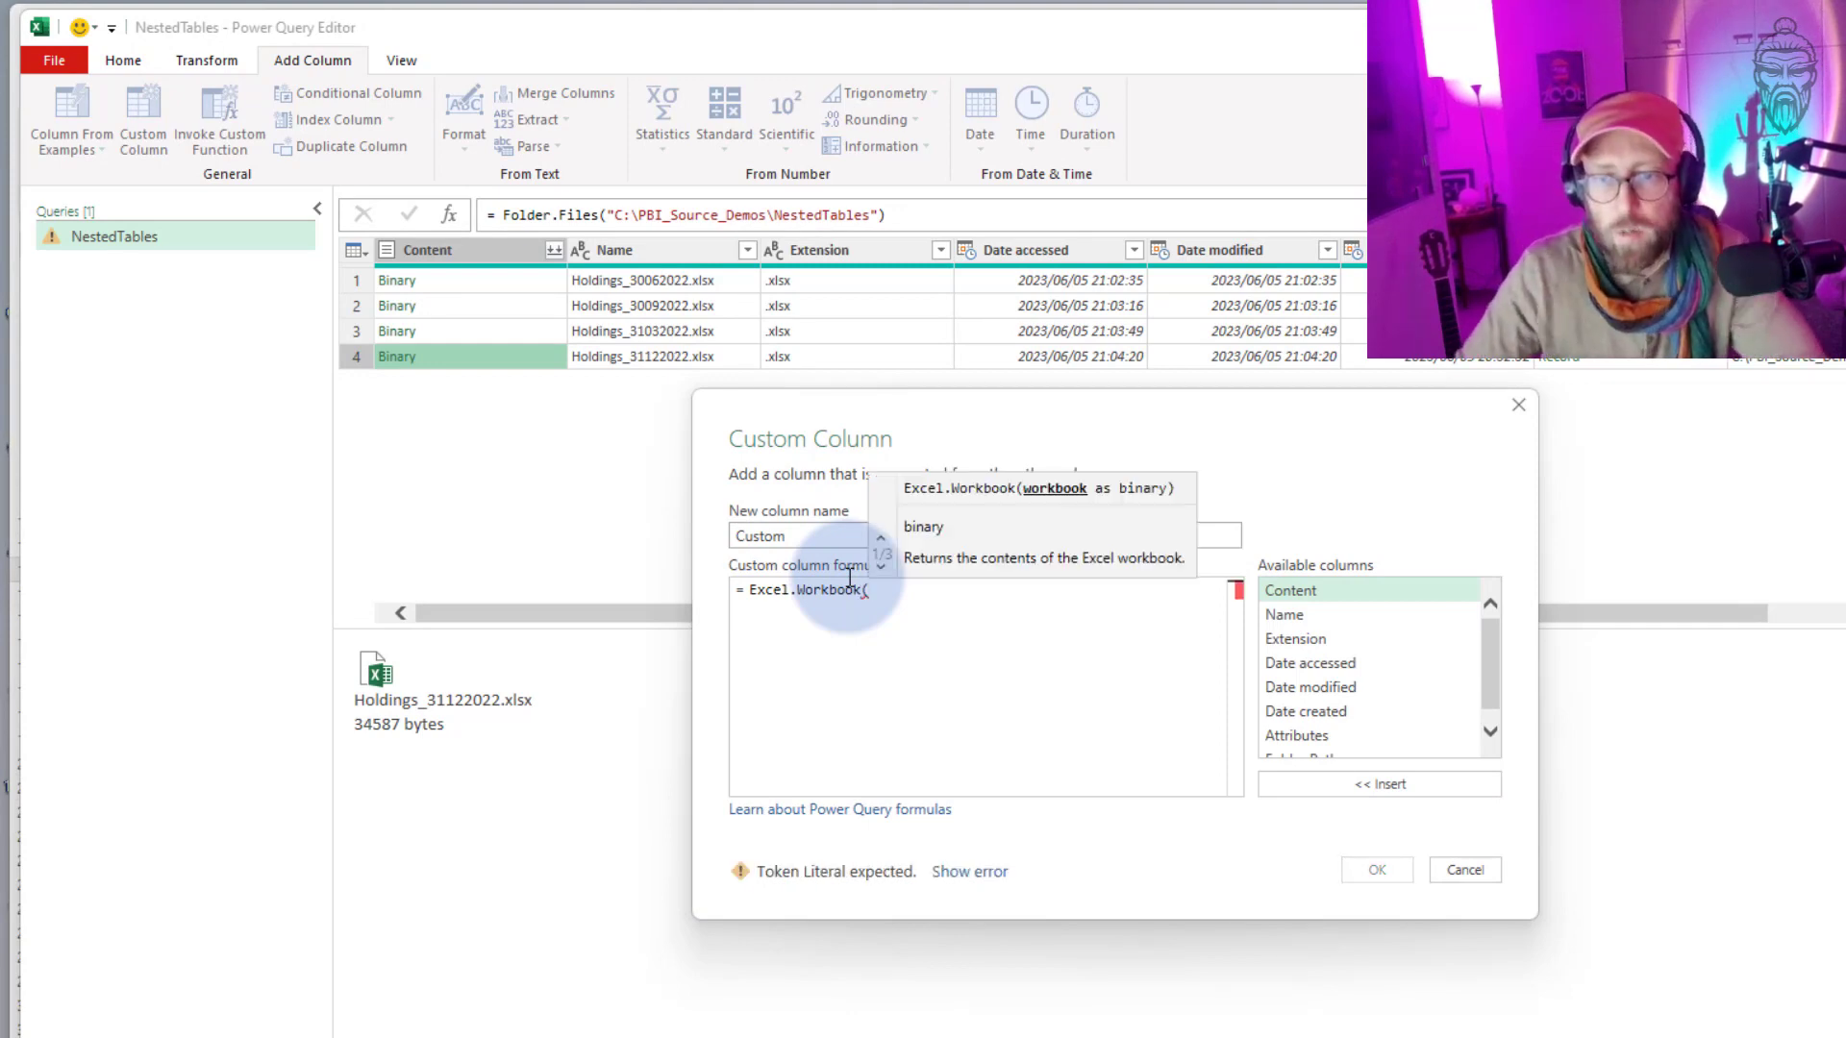
{"action": "double_click", "coordinate": [1310, 594]}
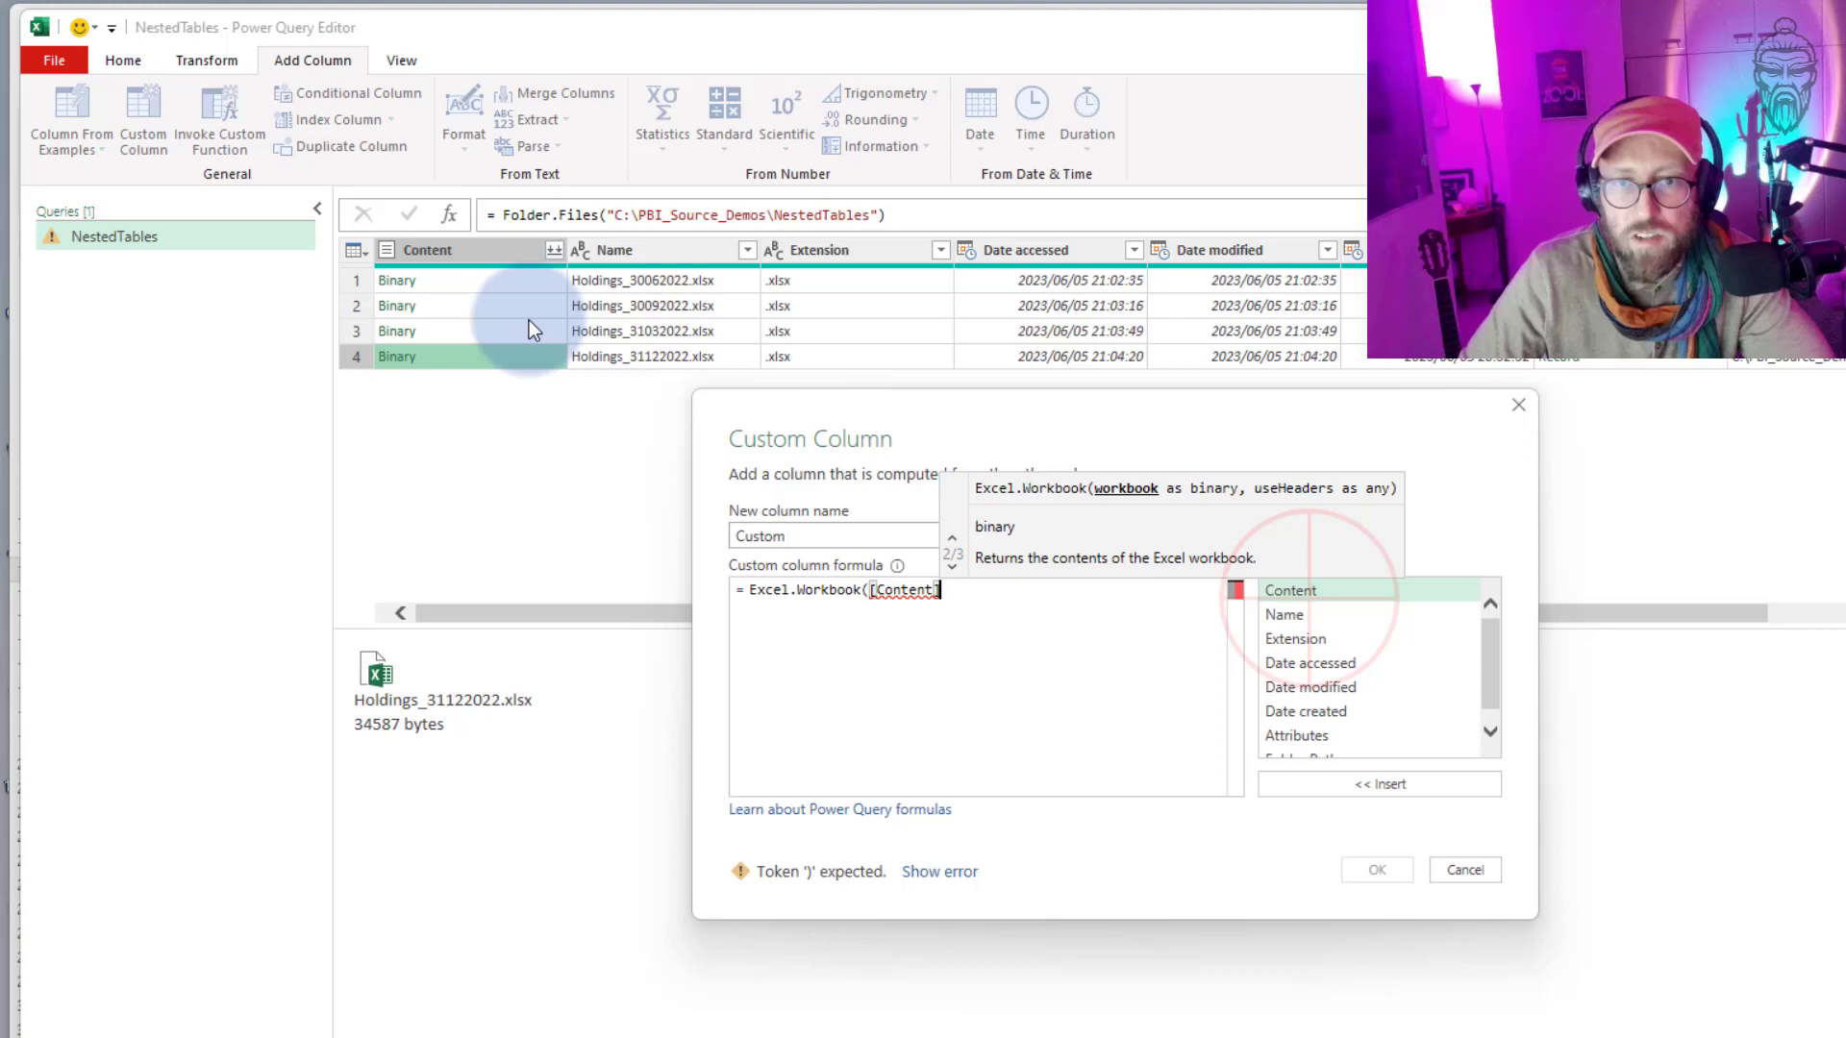
{"action": "type", "text": ", true)"}
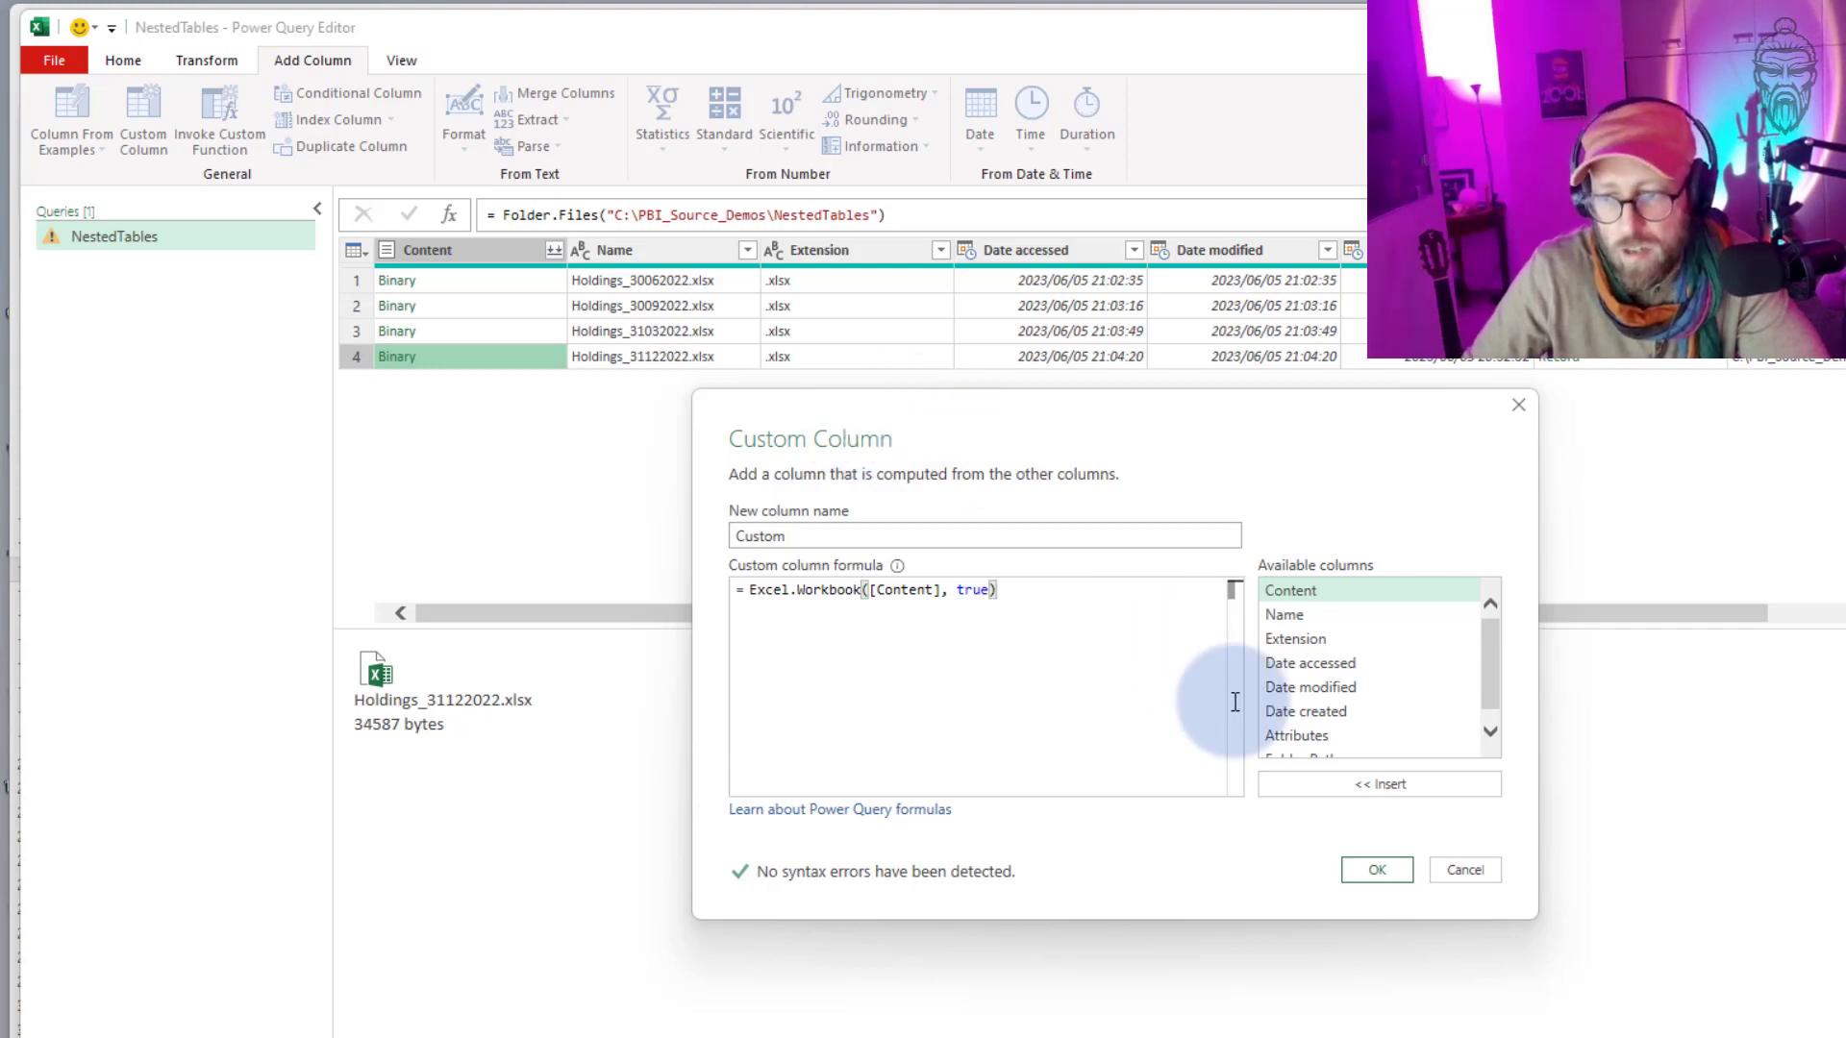
{"action": "left_click", "coordinate": [1379, 871]}
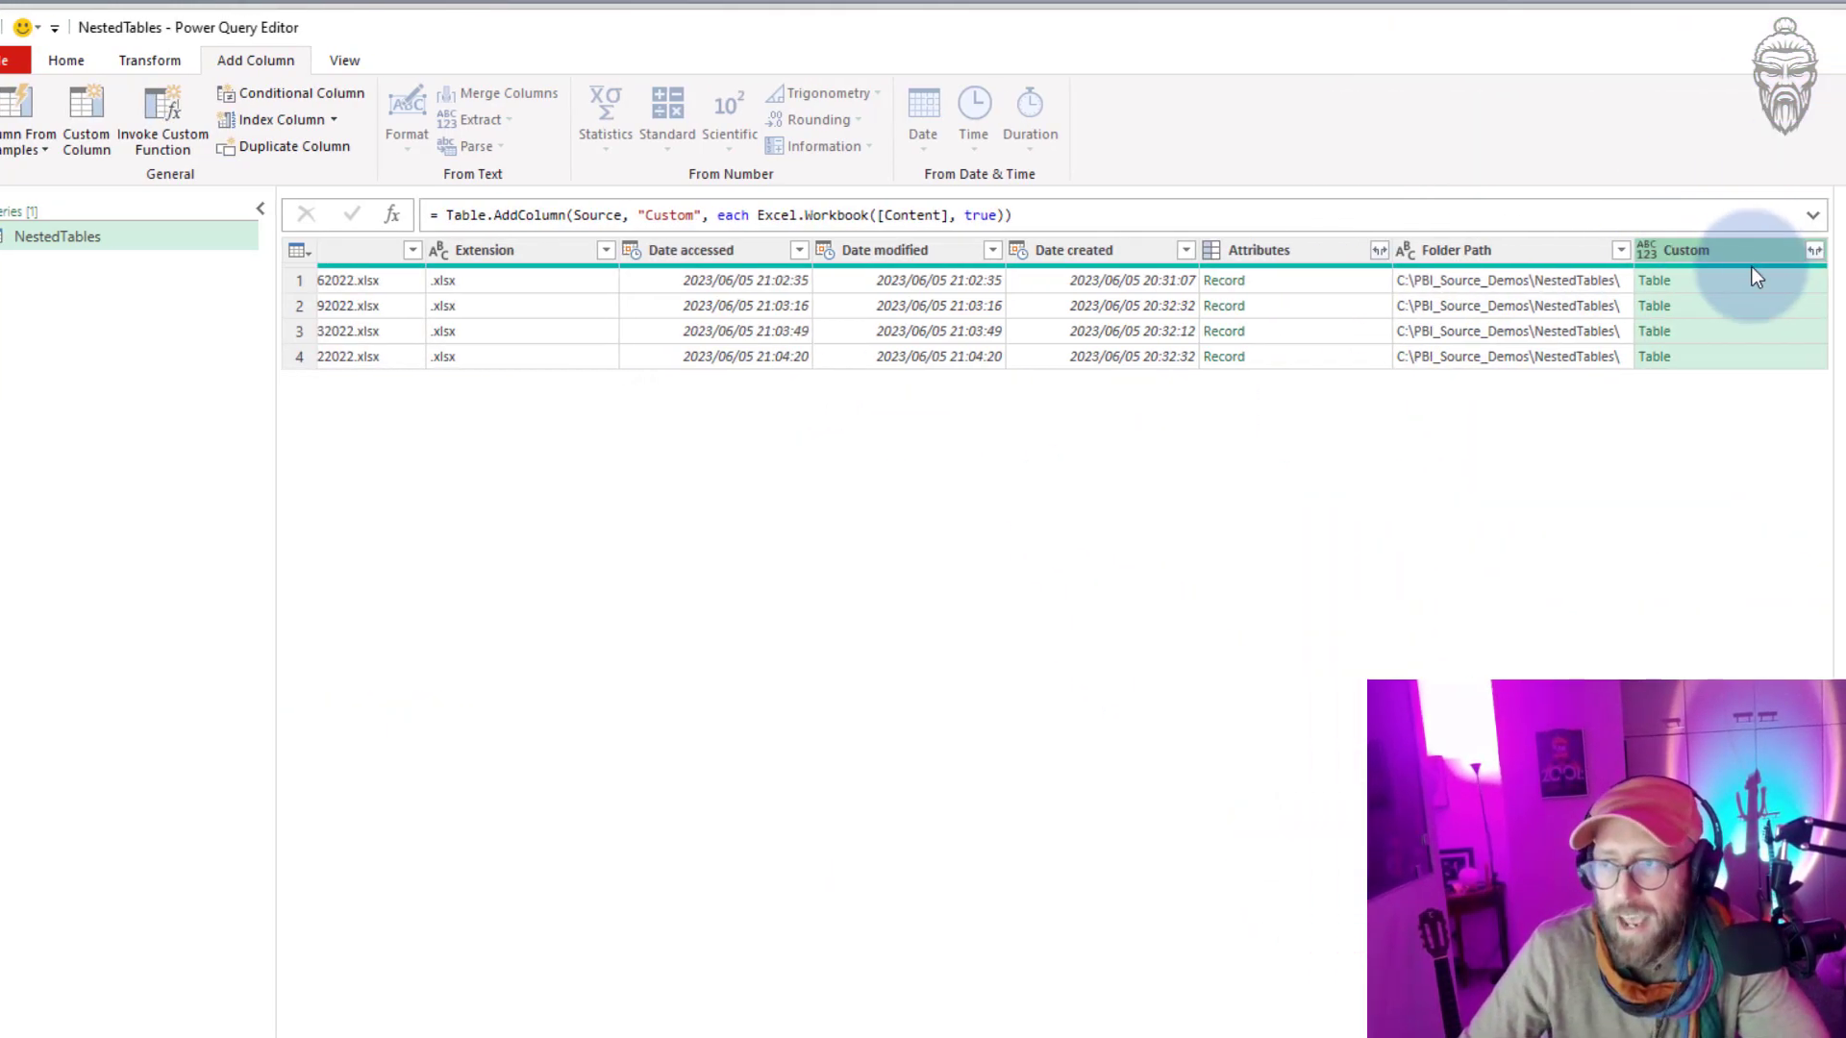
{"action": "left_click", "coordinate": [1800, 280]}
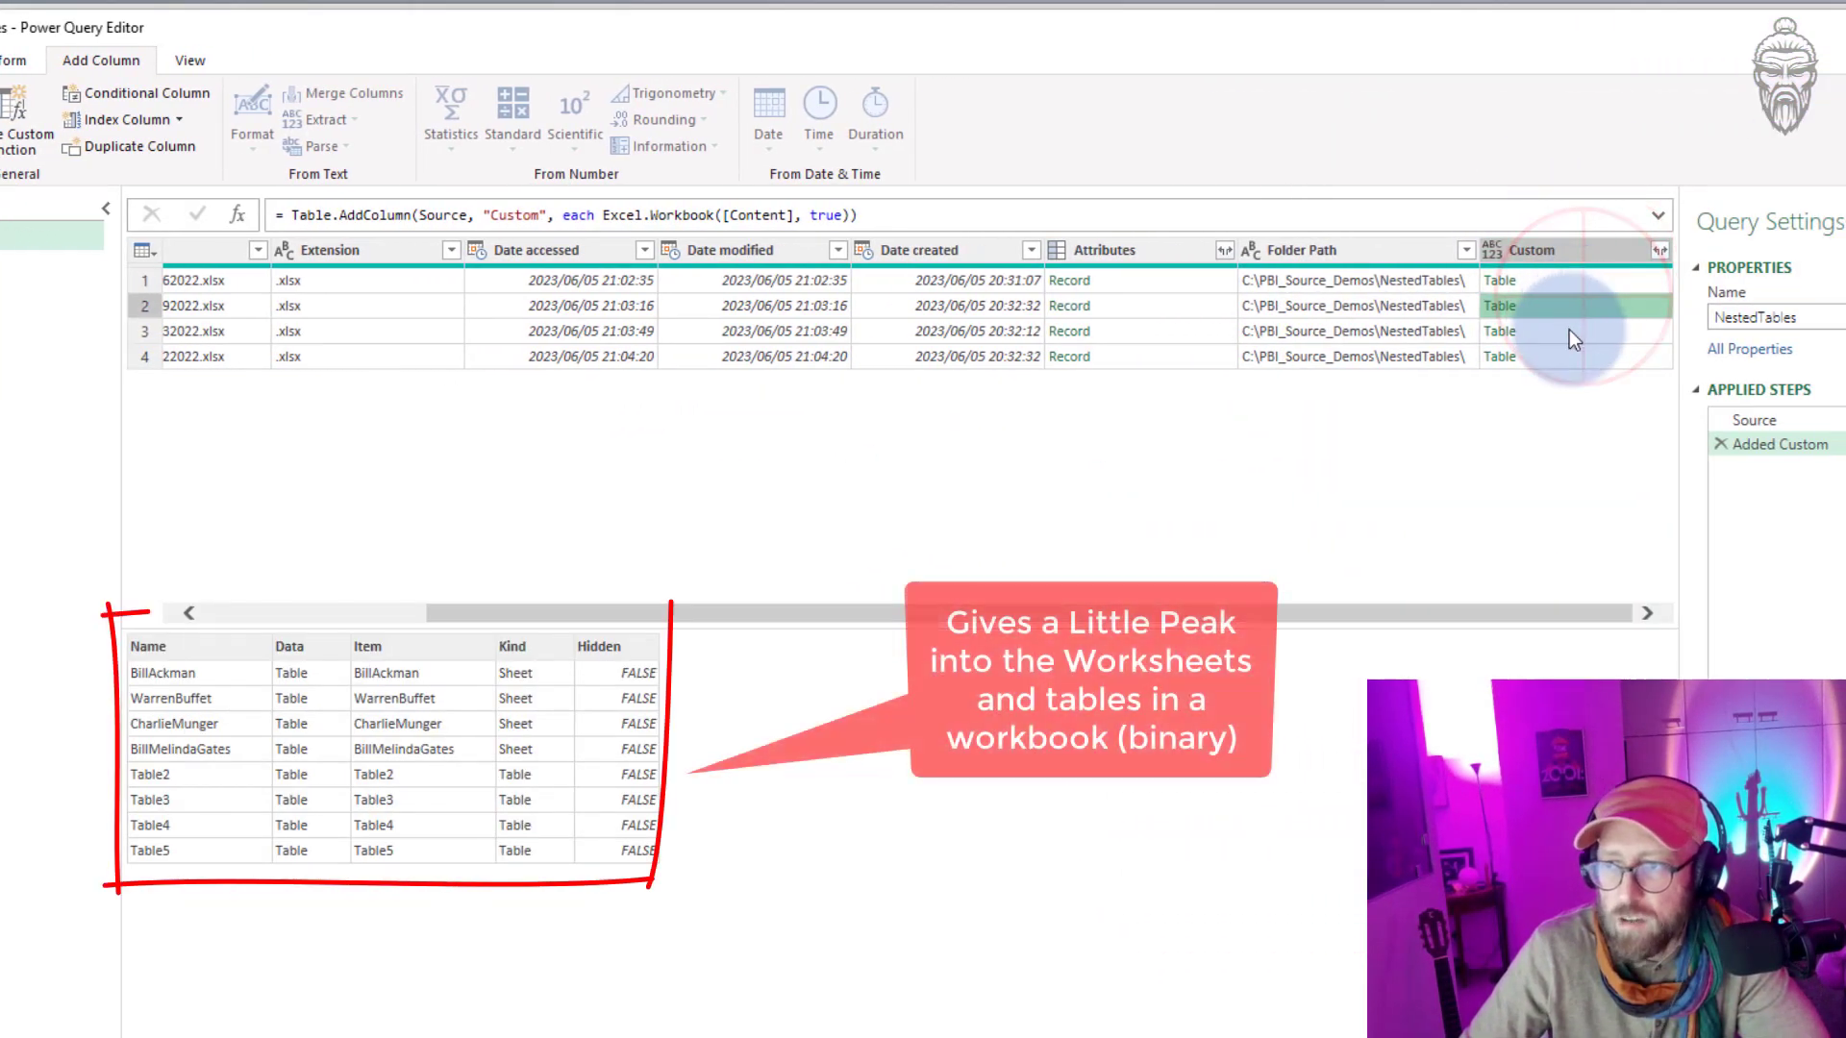
{"action": "left_click", "coordinate": [1570, 331]}
{"action": "left_click", "coordinate": [1556, 302]}
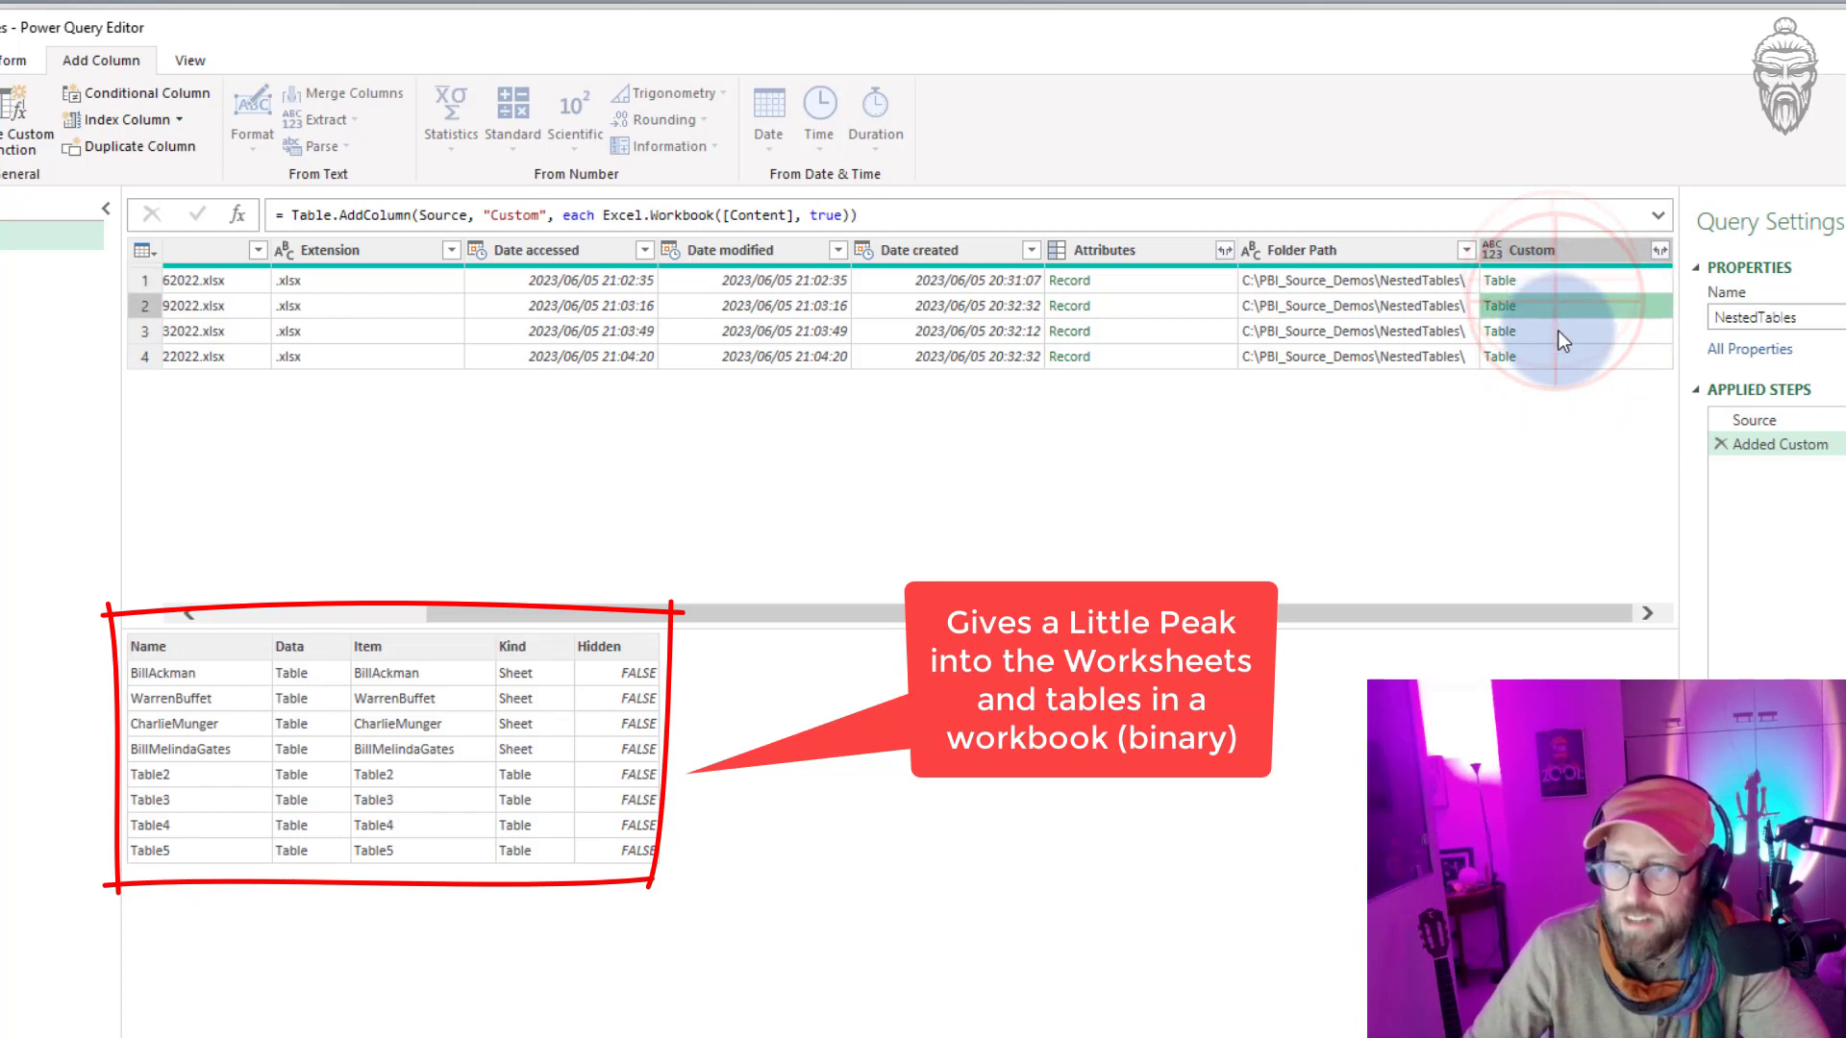
{"action": "left_click", "coordinate": [1558, 331]}
{"action": "left_click", "coordinate": [1565, 354]}
{"action": "left_click", "coordinate": [1562, 332]}
{"action": "left_click", "coordinate": [1550, 300]}
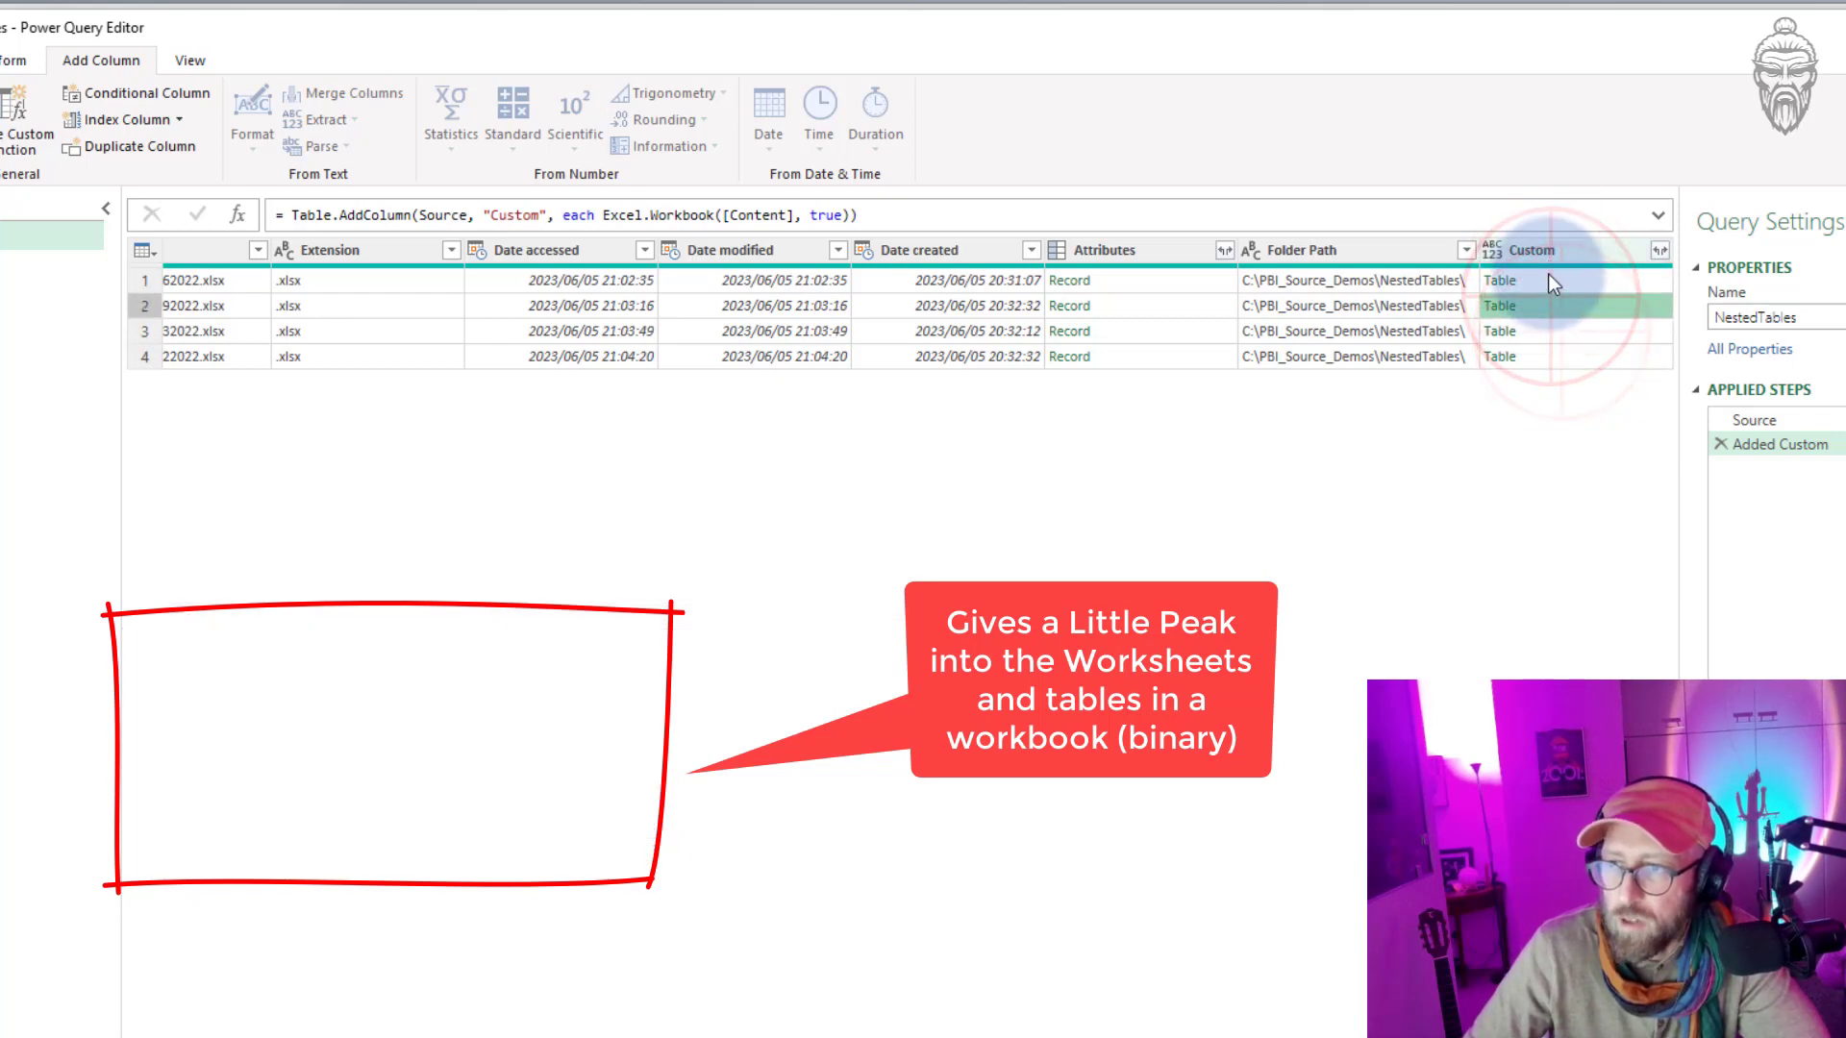
{"action": "left_click", "coordinate": [1548, 277]}
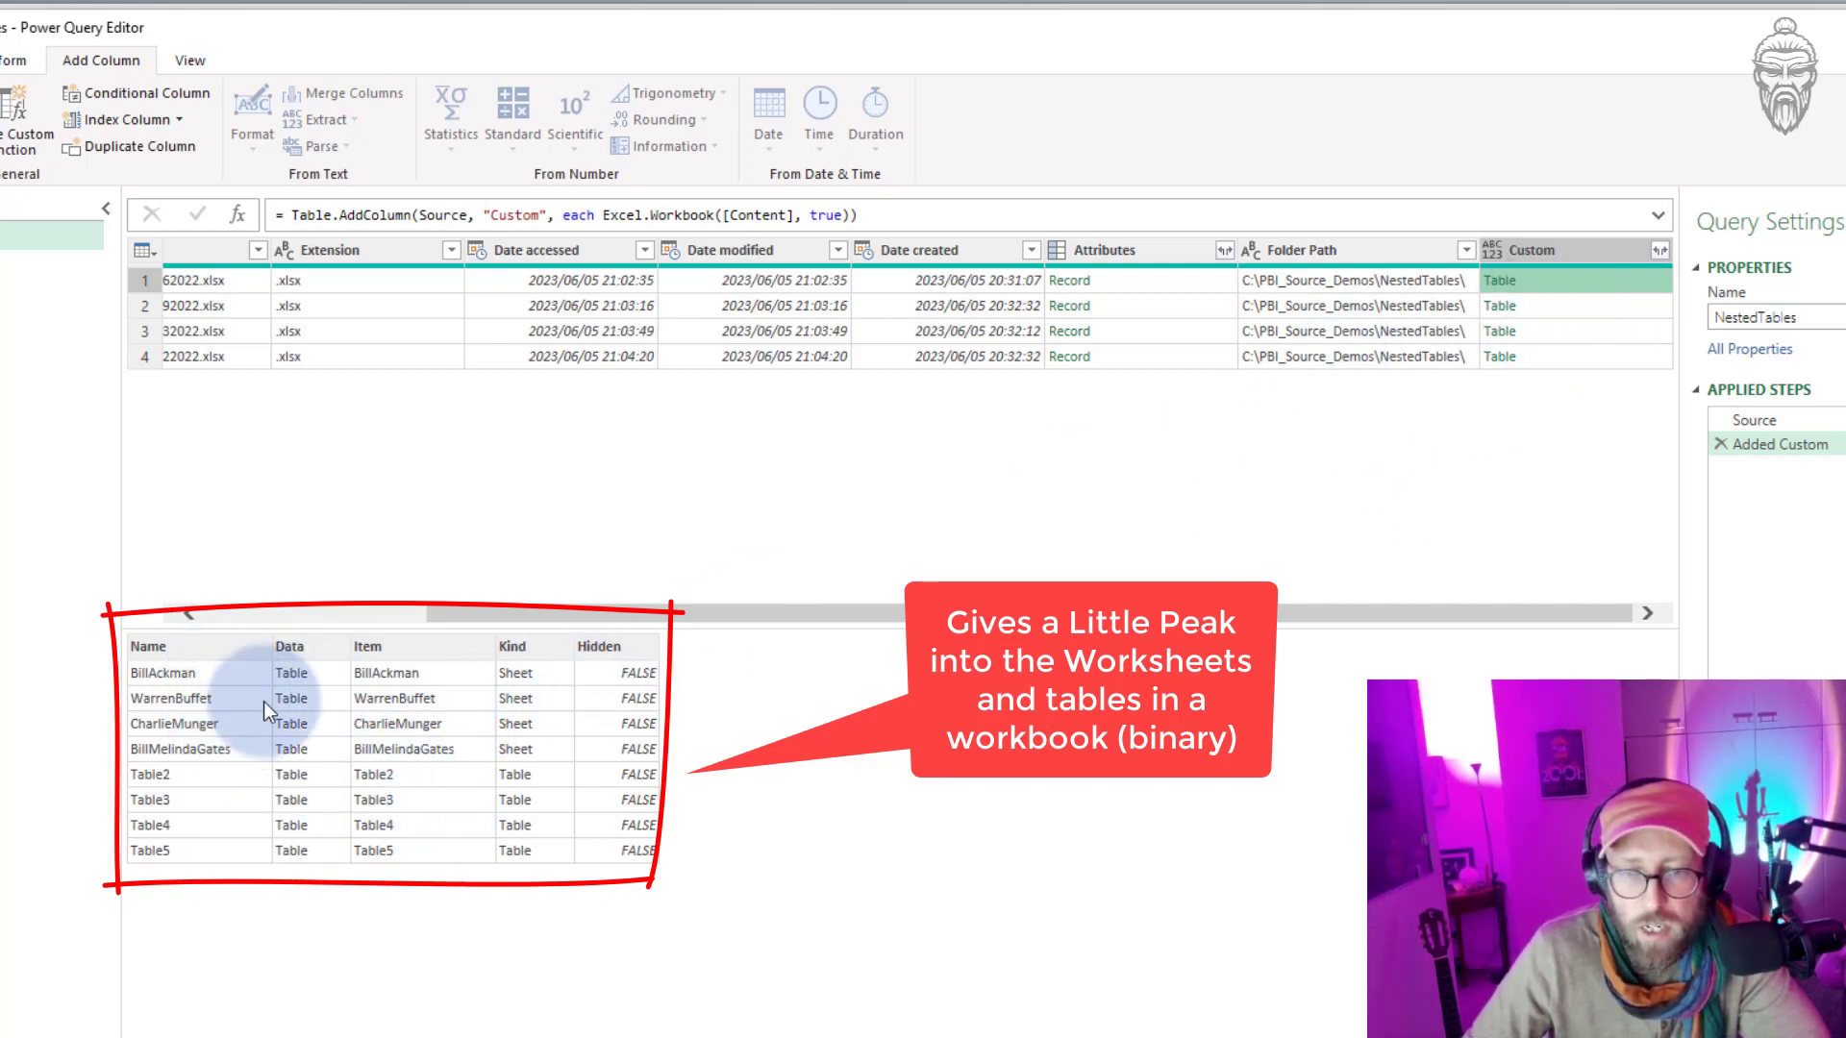
{"action": "left_click", "coordinate": [604, 614]}
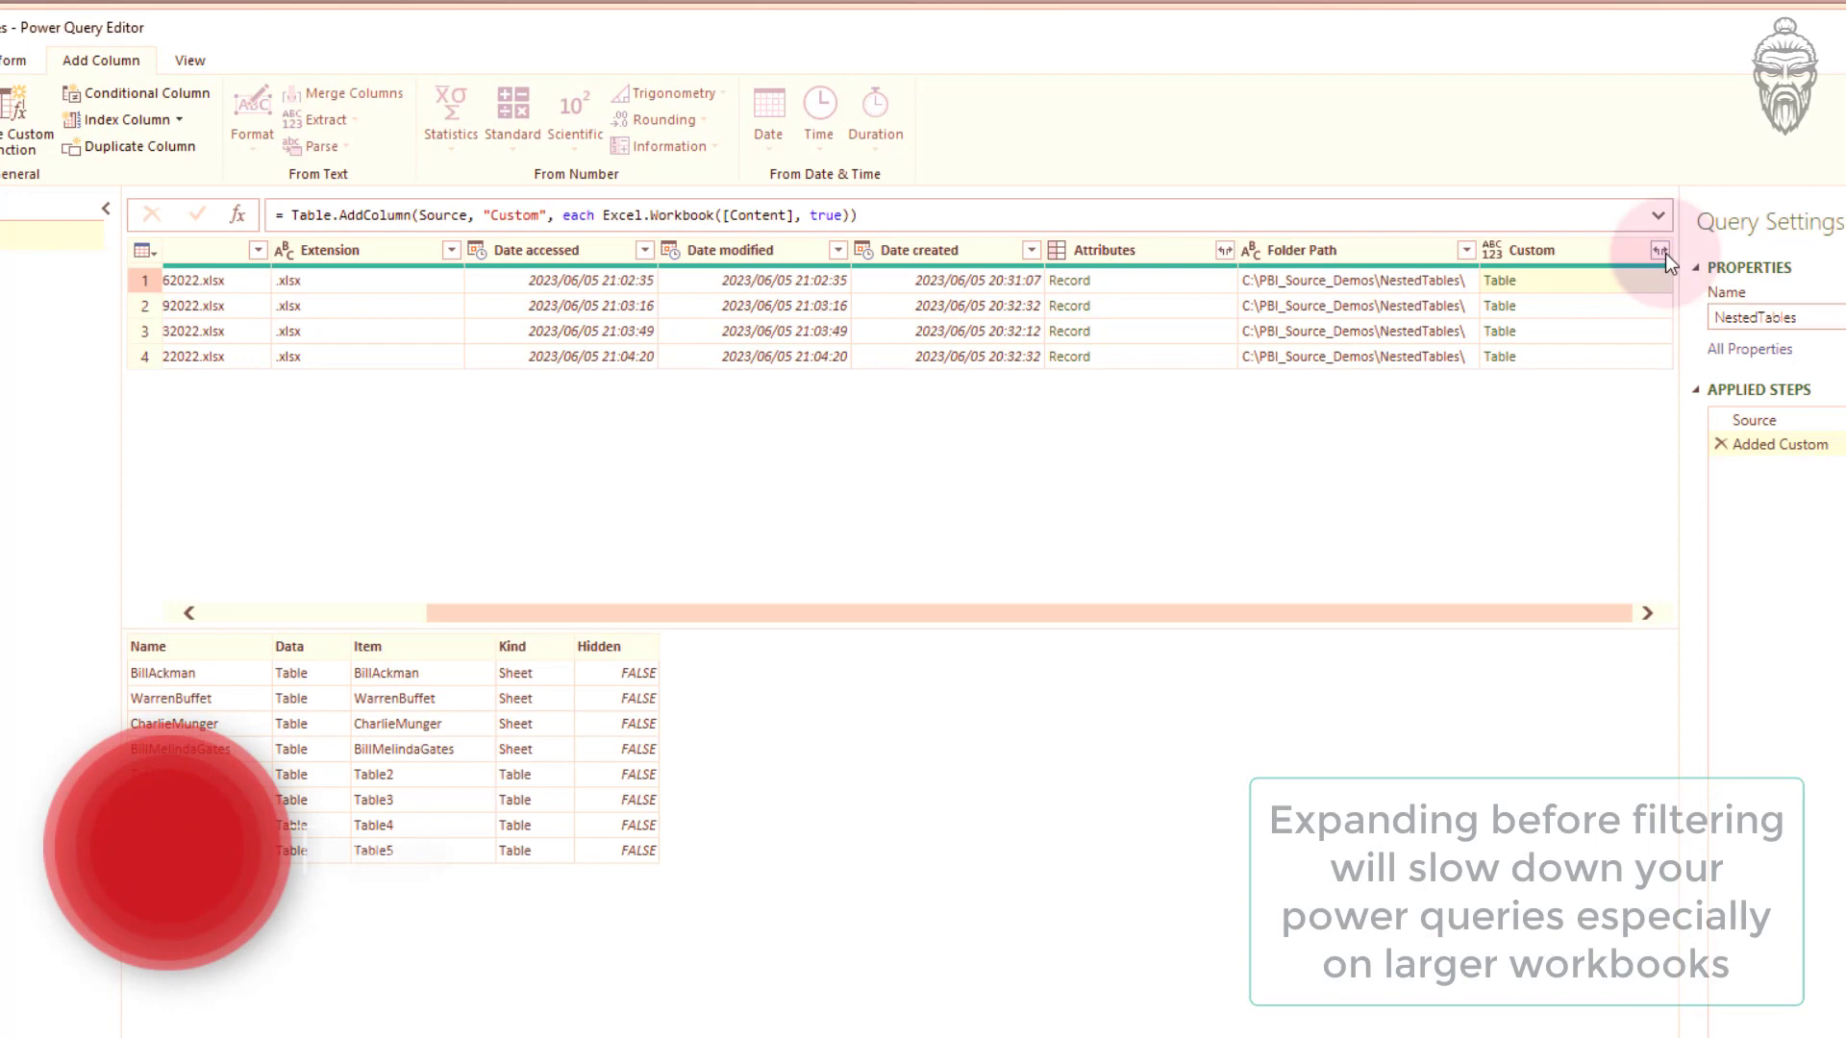
Expand the Custom column keeping only the Name field, producing Name.1.
{"action": "left_click", "coordinate": [1663, 252]}
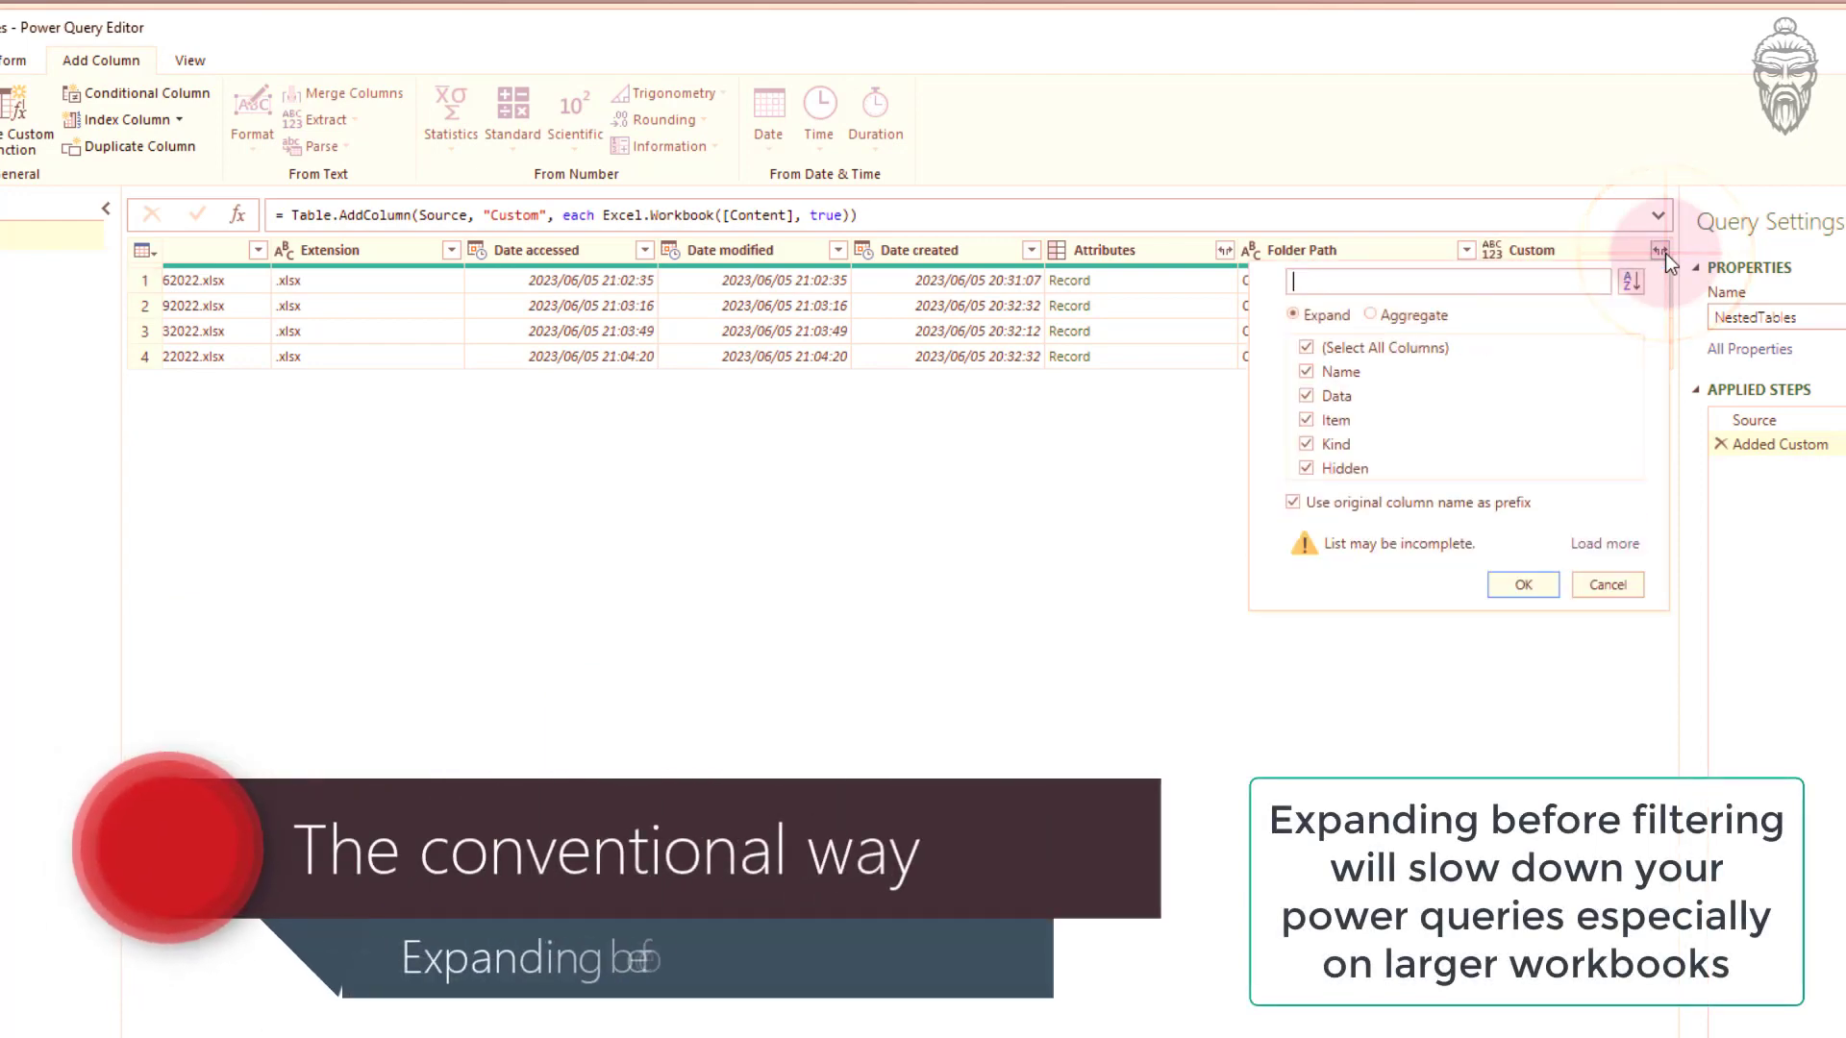
{"action": "left_click", "coordinate": [1340, 381]}
{"action": "left_click", "coordinate": [1517, 585]}
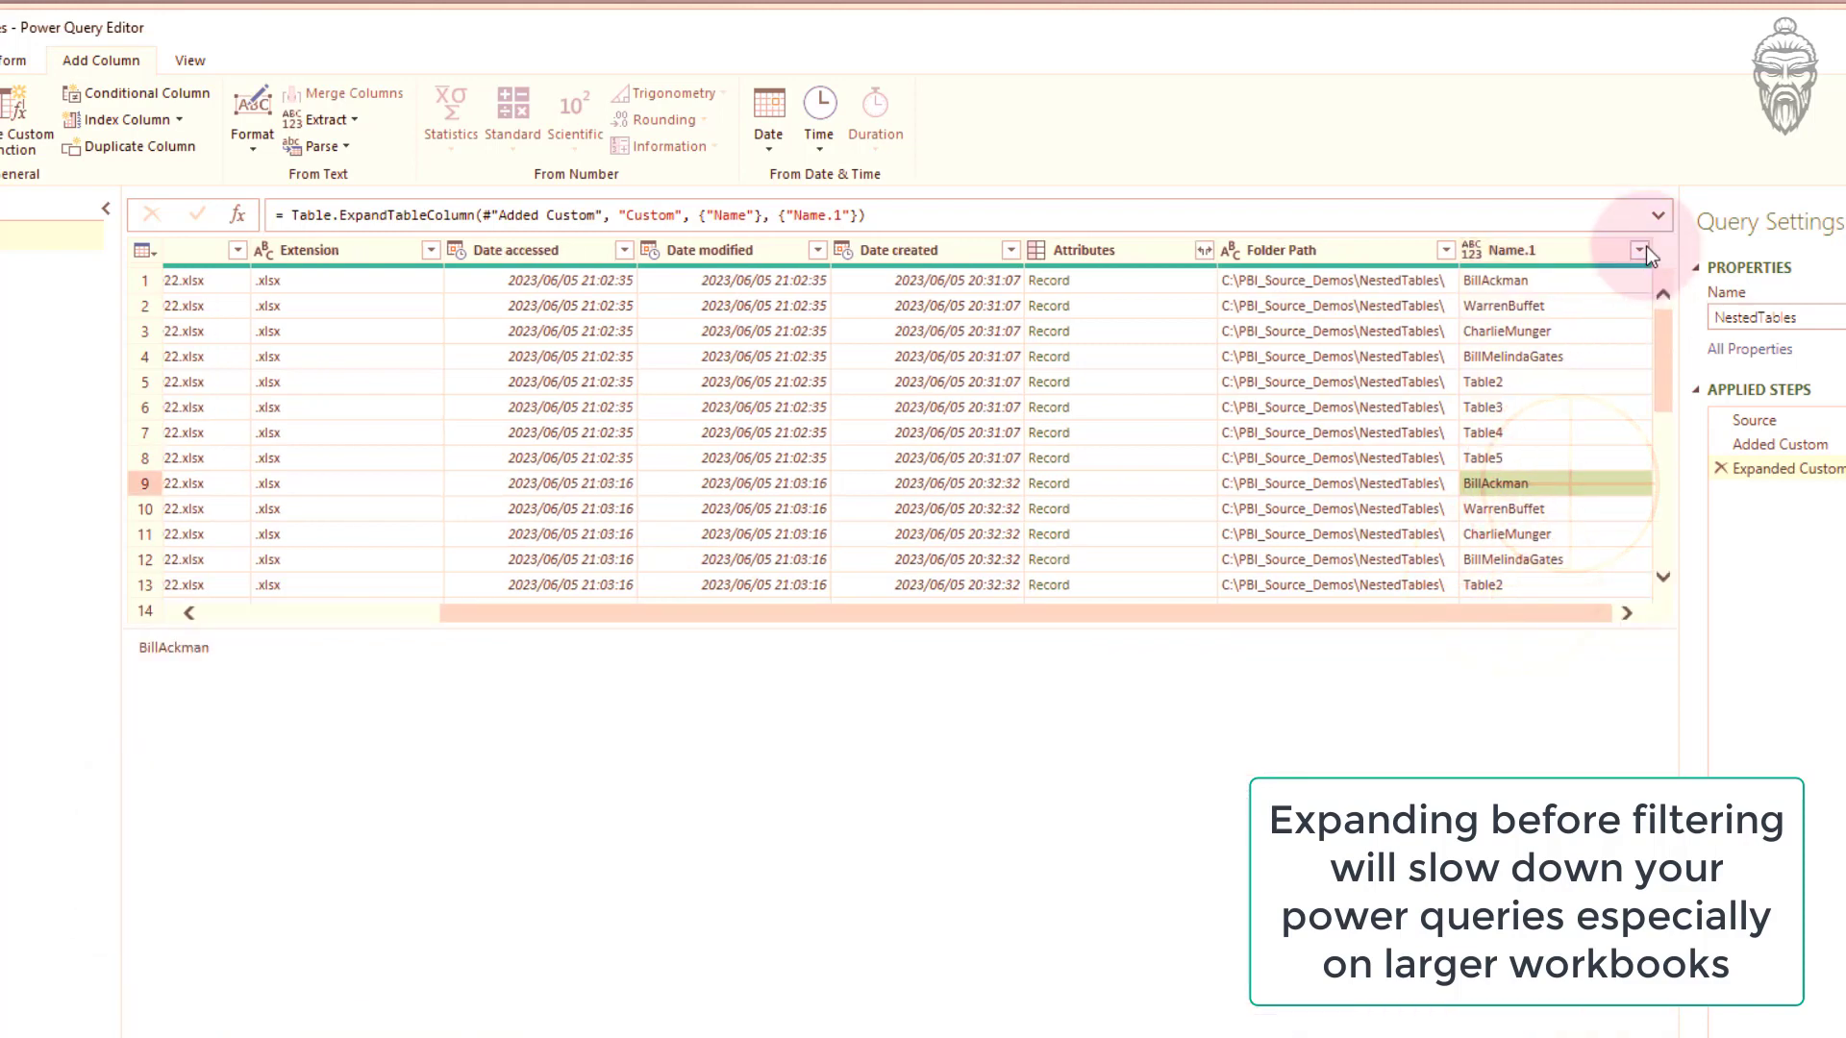
Inspect the Name.1 filter, delete the Expanded Custom step, and preview the first workbook's sheets.
{"action": "left_click", "coordinate": [1641, 249]}
{"action": "left_click", "coordinate": [1361, 502]}
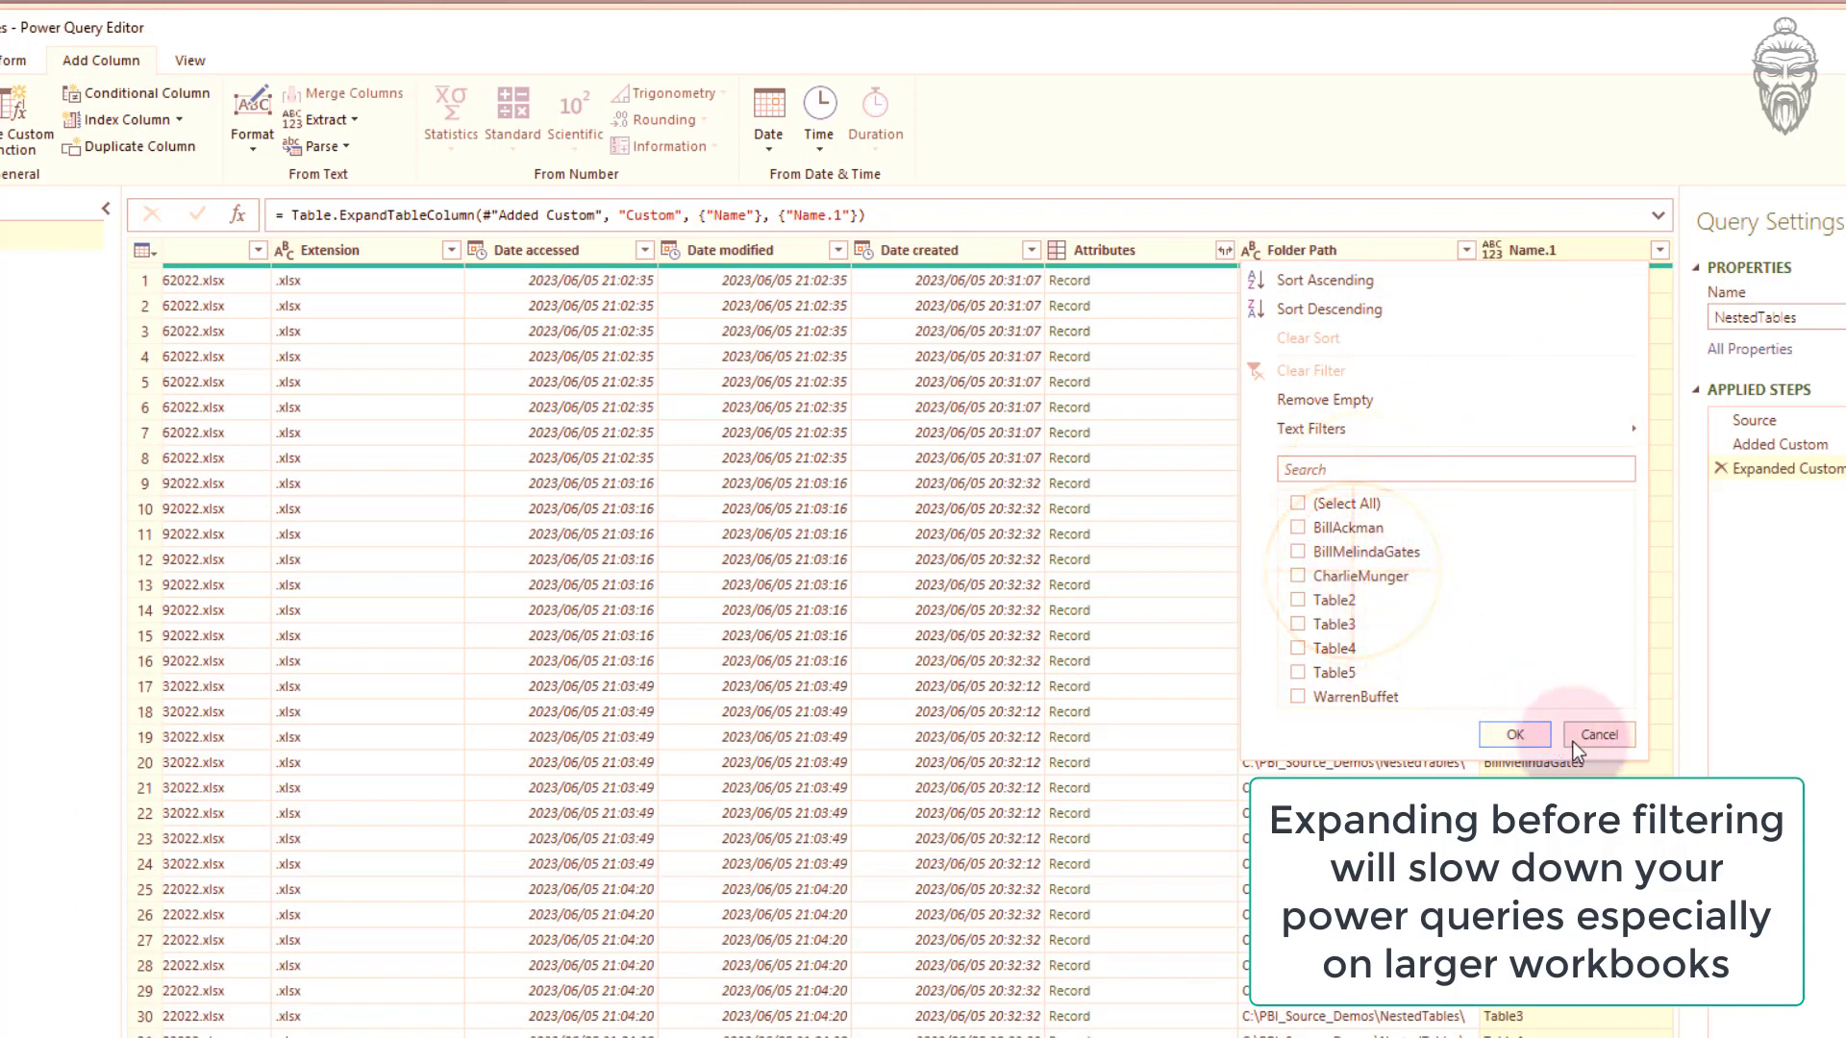
{"action": "left_click", "coordinate": [1600, 734]}
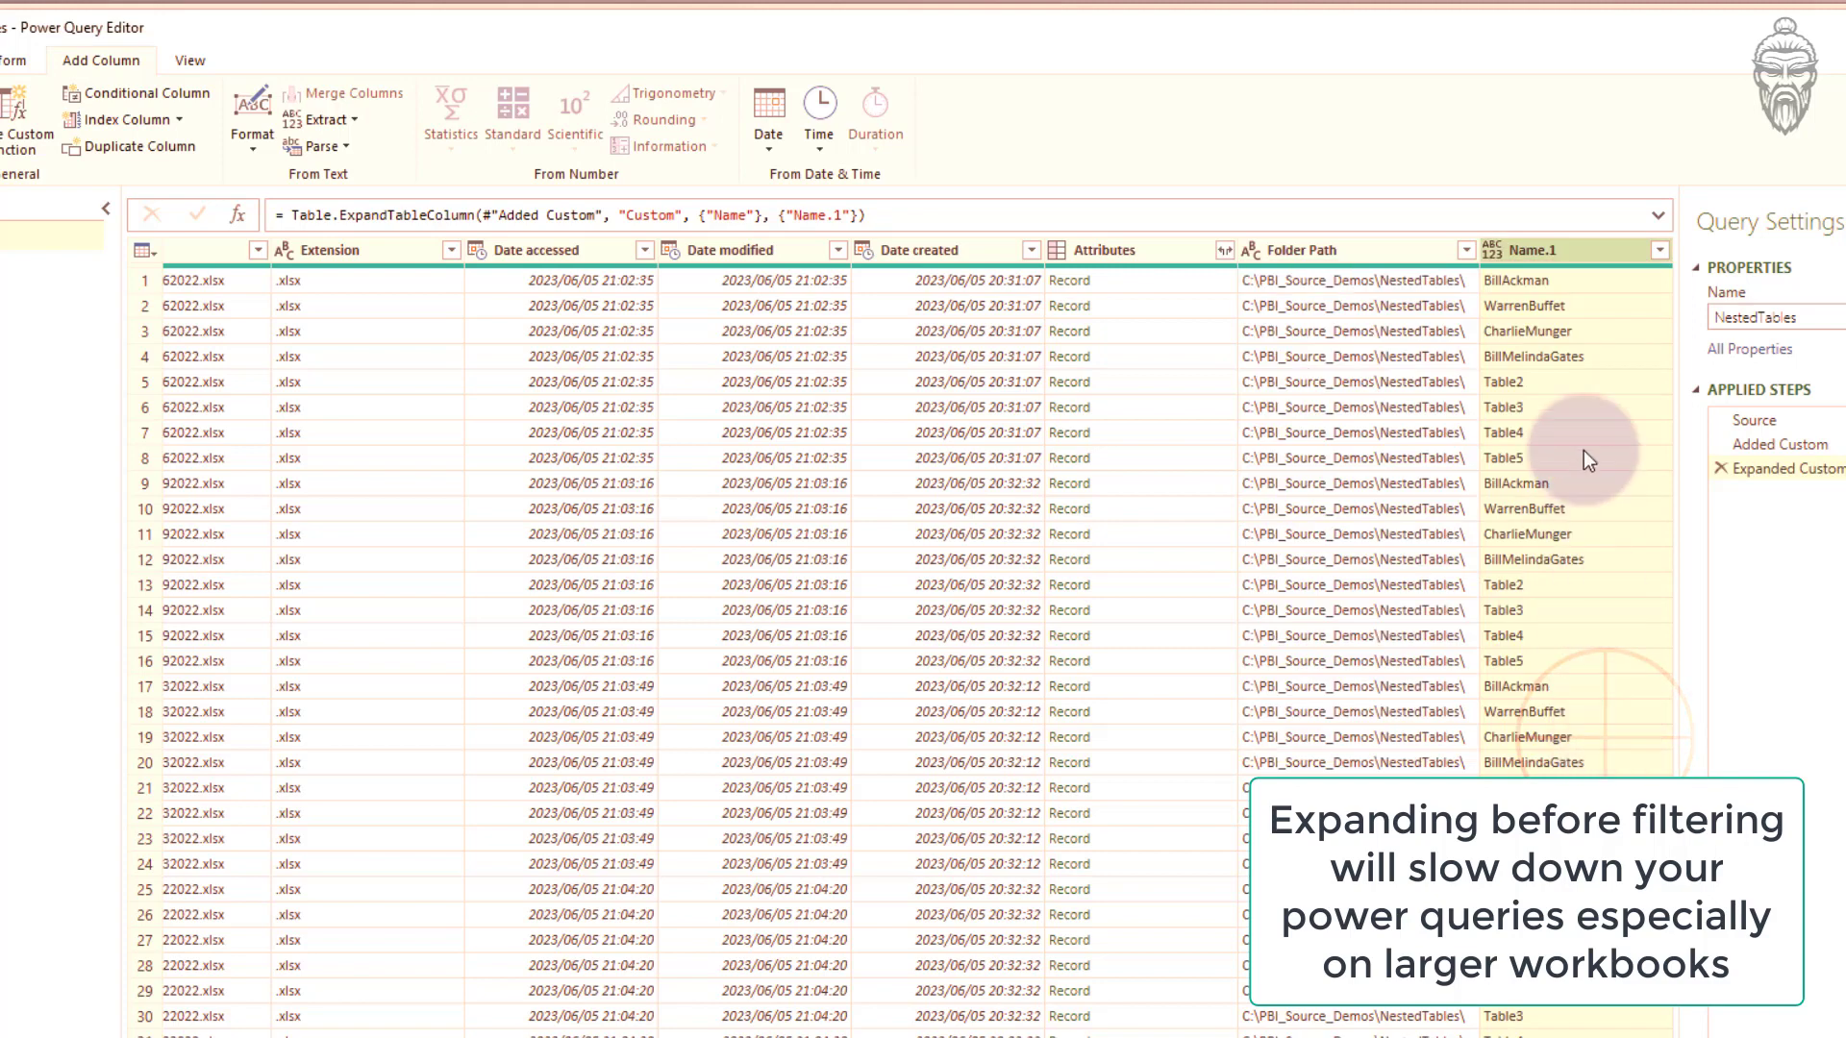
{"action": "left_click", "coordinate": [1720, 469]}
{"action": "left_click", "coordinate": [1407, 281]}
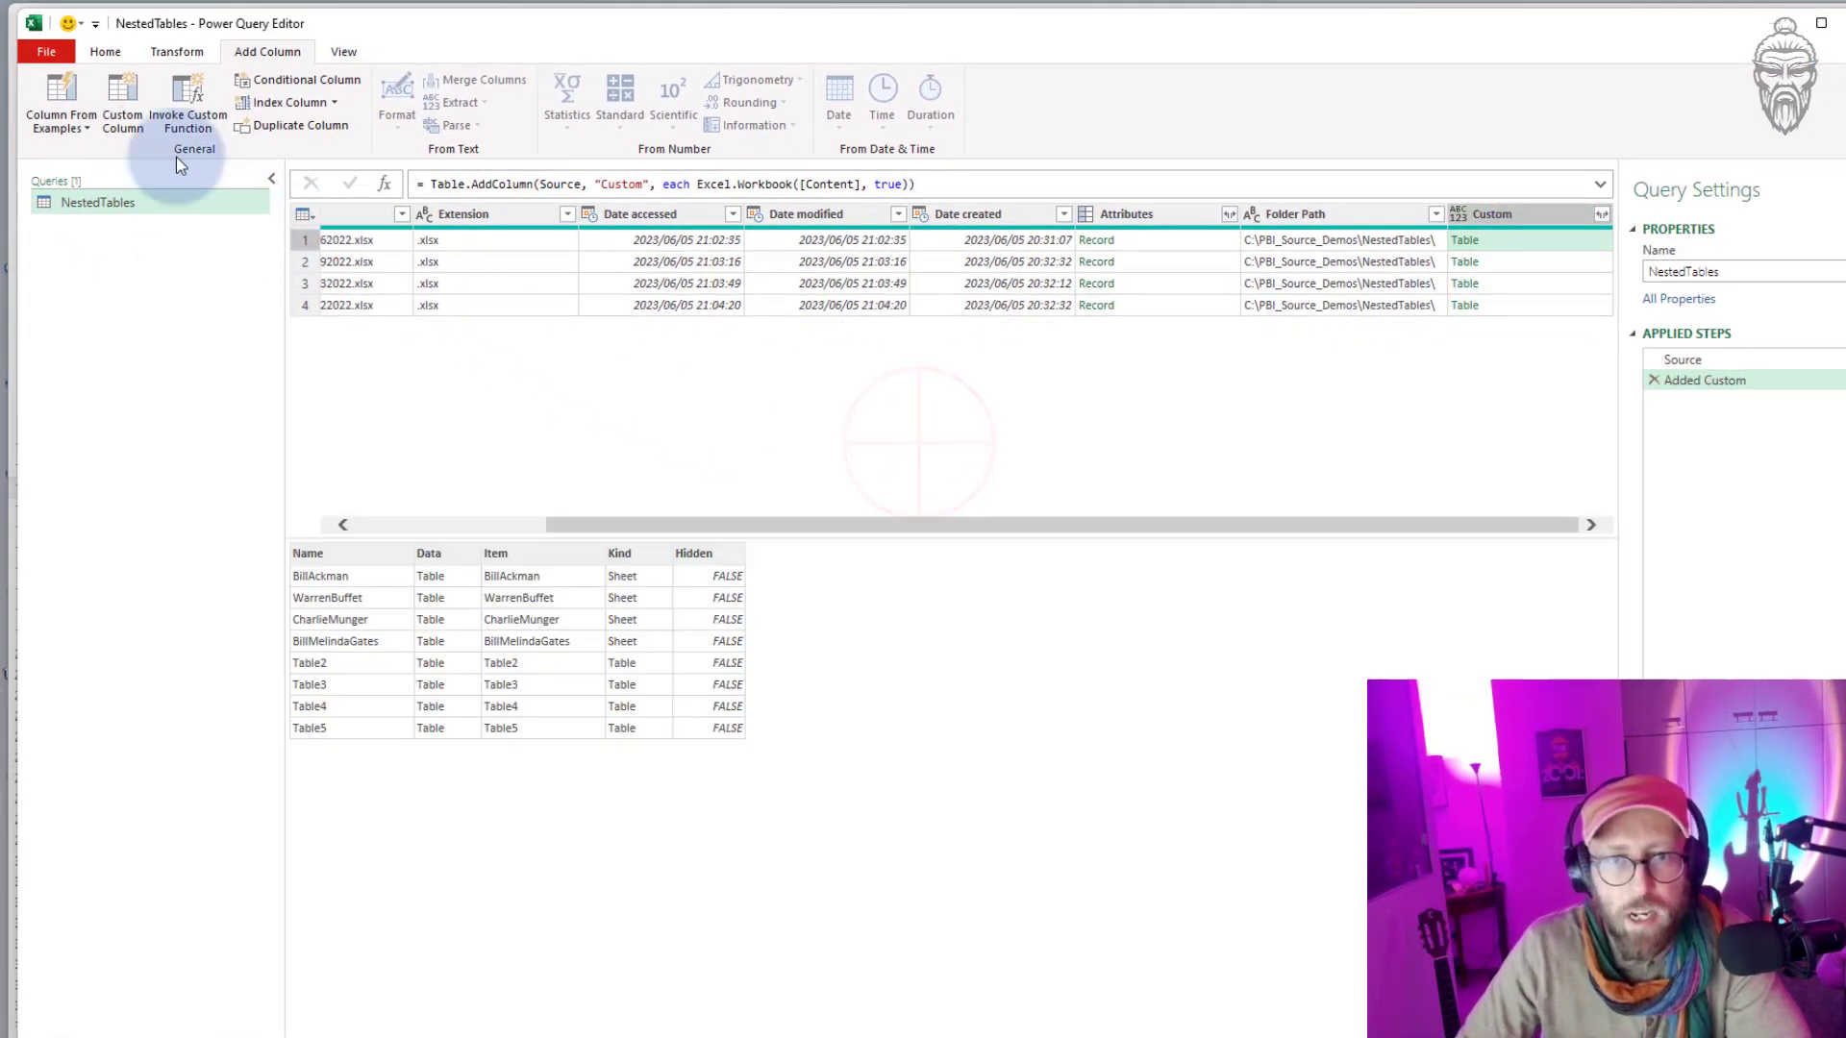
Add a SelectSheet column with Table.SelectRows([Custom], each ([Name] = "WarrenBuffet")).
{"action": "left_click", "coordinate": [124, 103]}
{"action": "type", "text": "SelectSheet"}
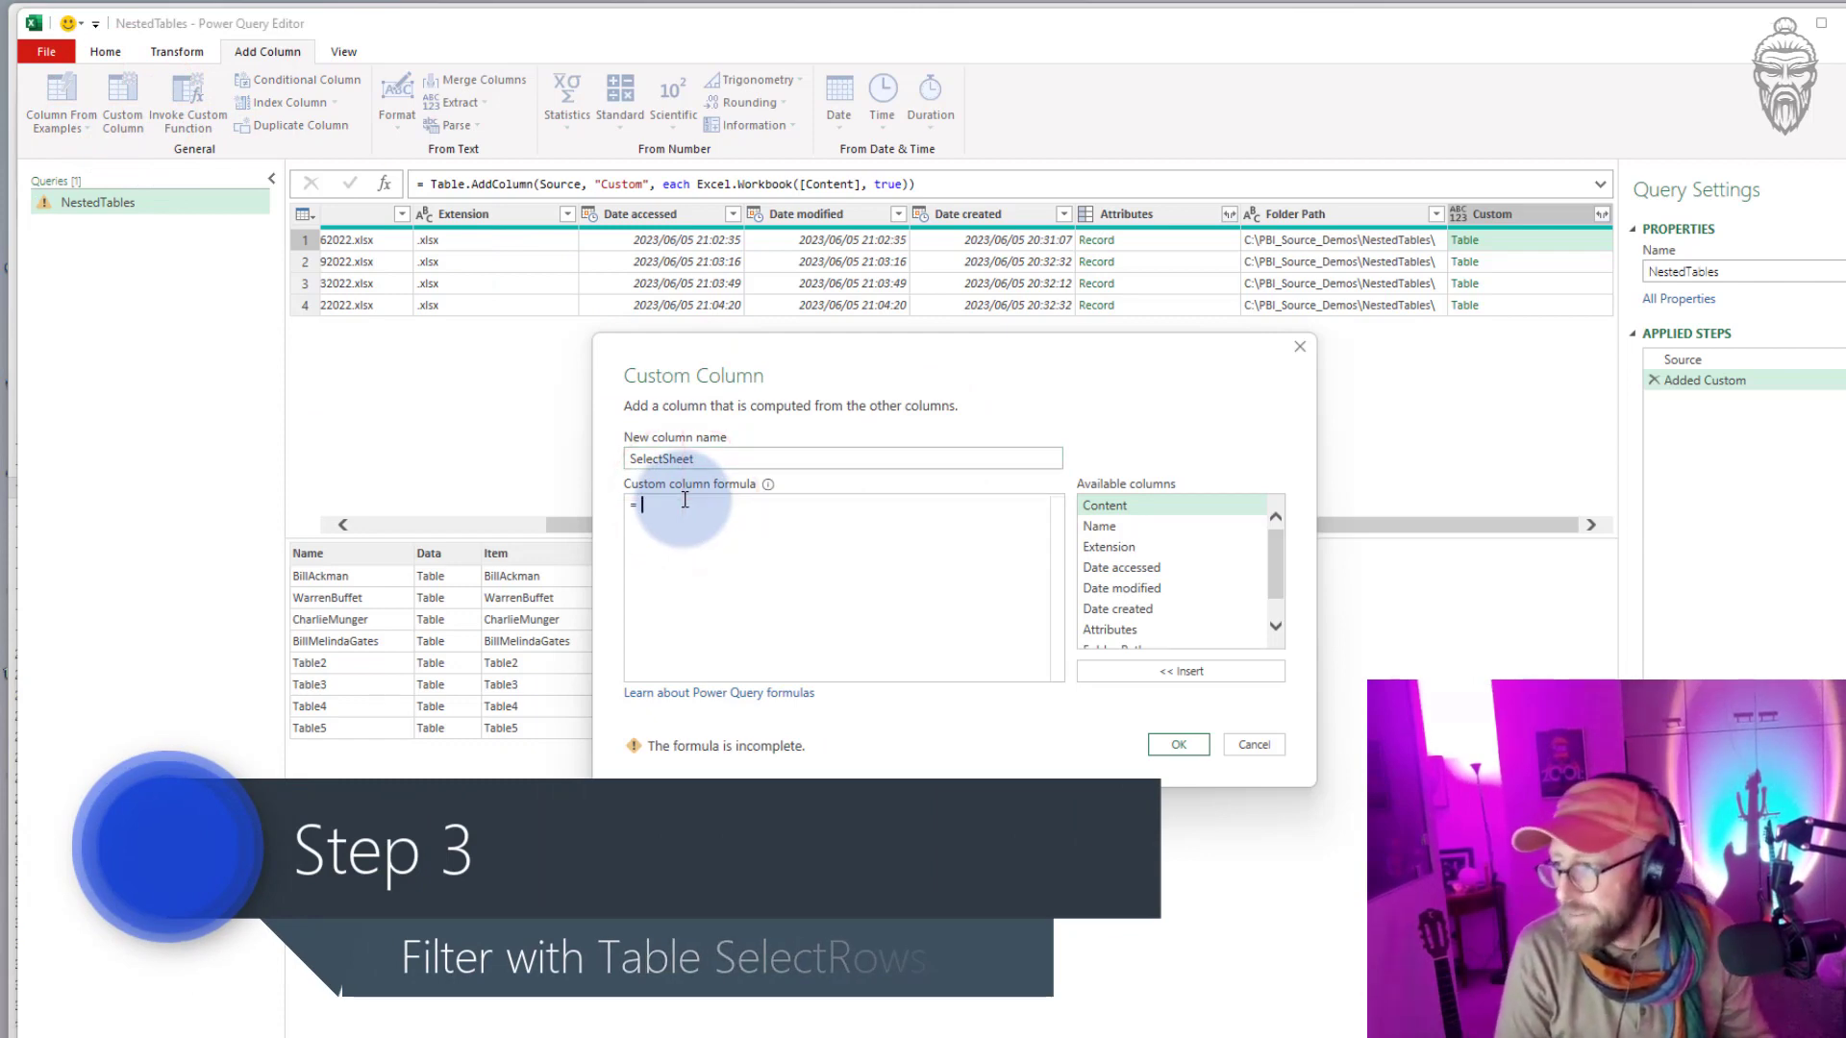
{"action": "type", "text": "ta"}
{"action": "type", "text": "ble"}
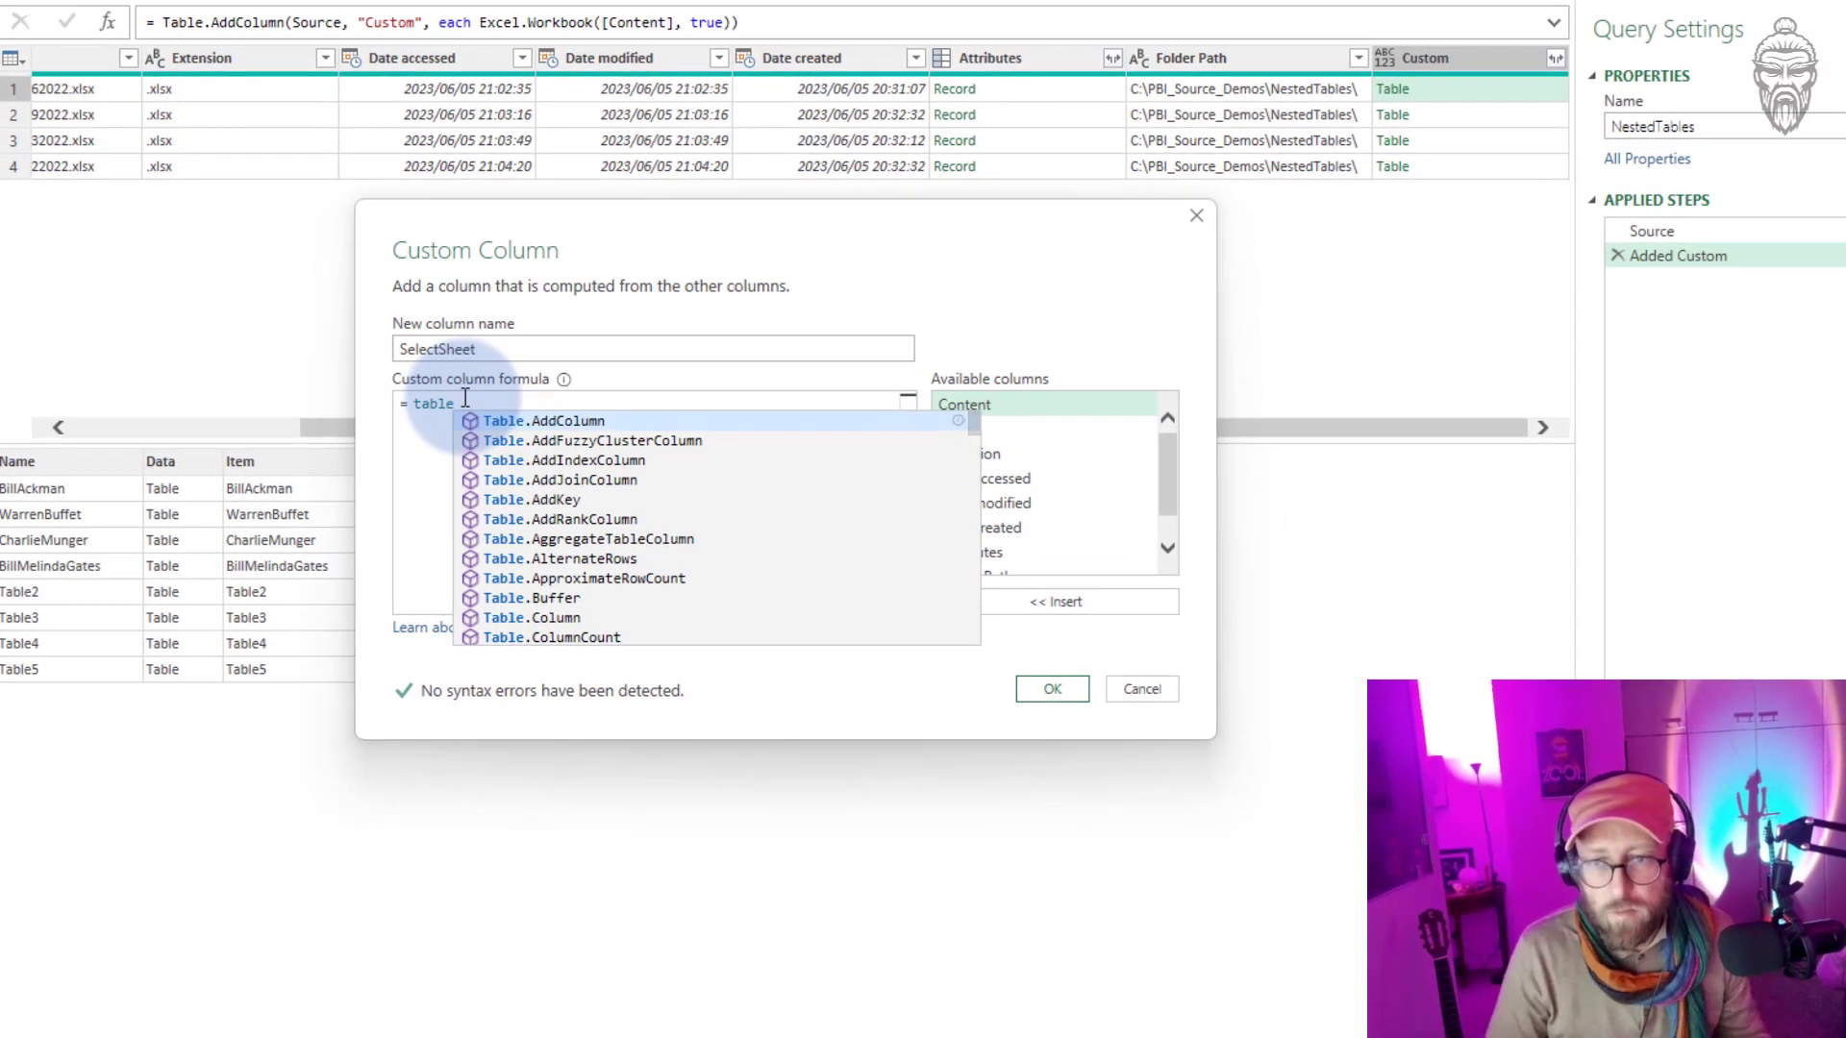
{"action": "type", "text": "sel"}
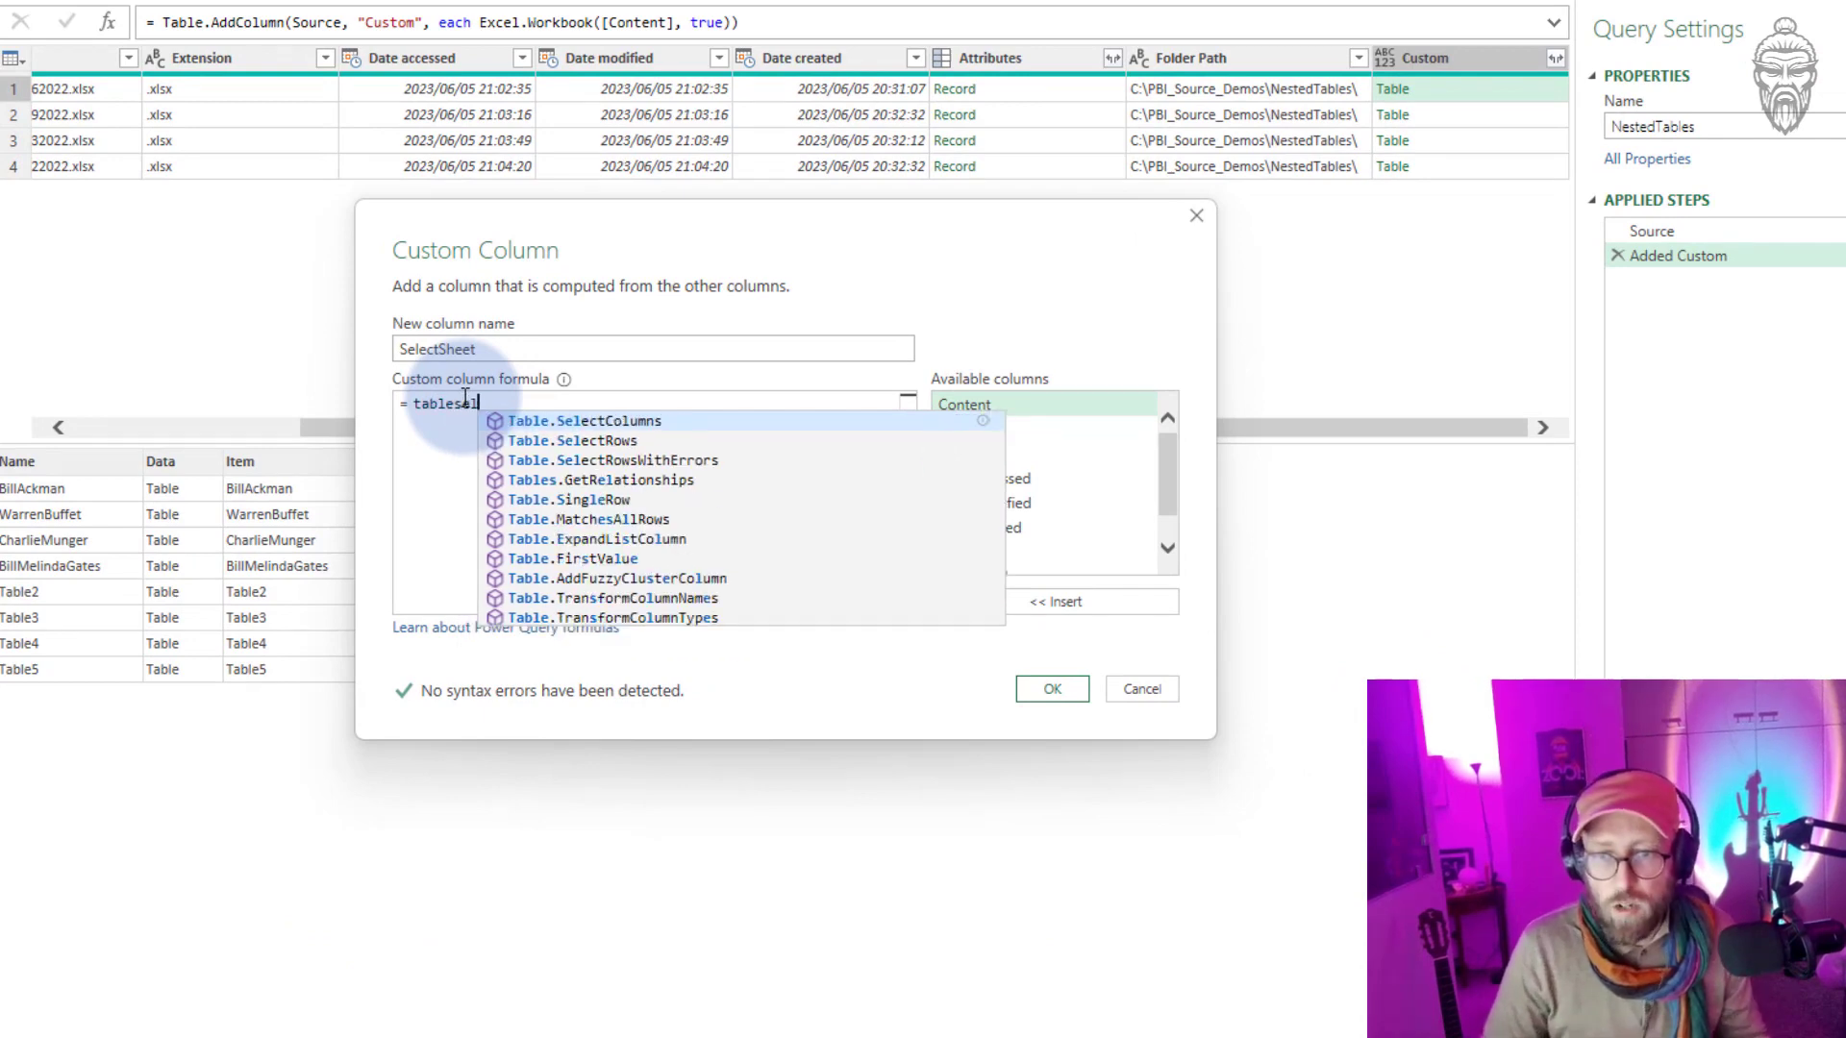
{"action": "key", "text": "Down"}
{"action": "key", "text": "Tab"}
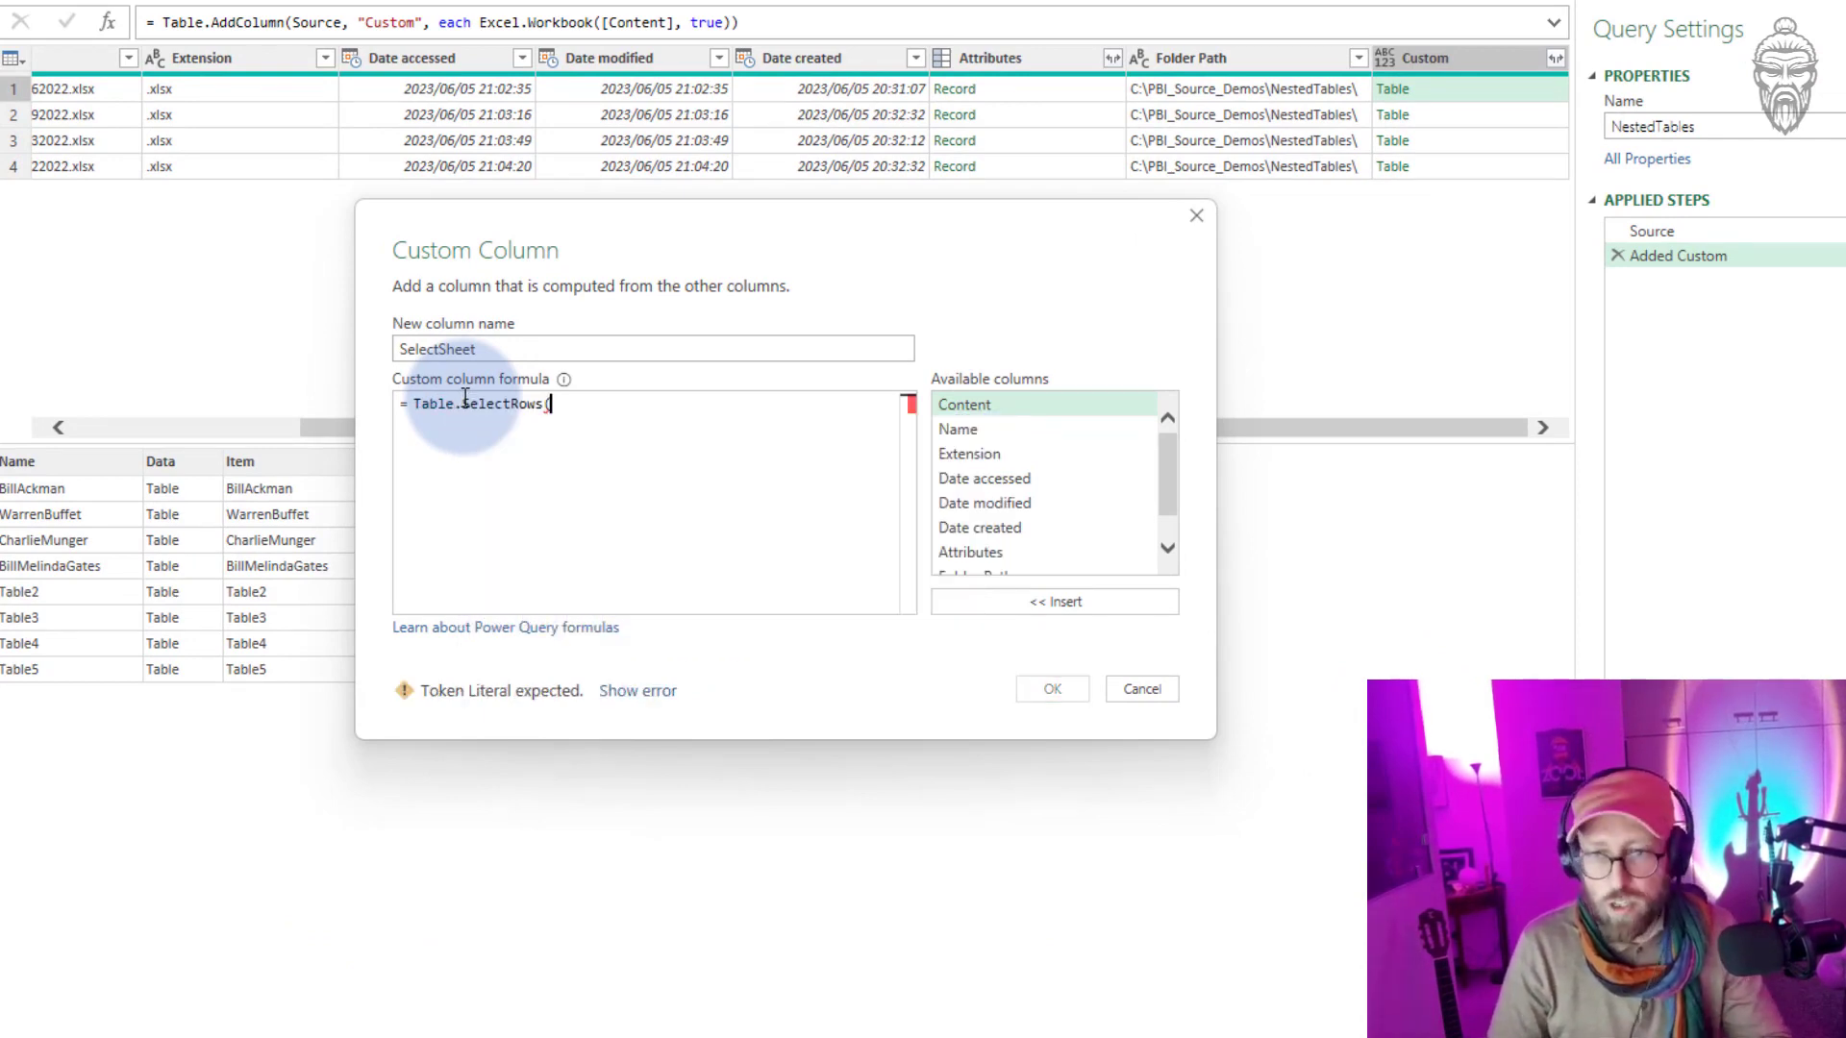
{"action": "type", "text": "("}
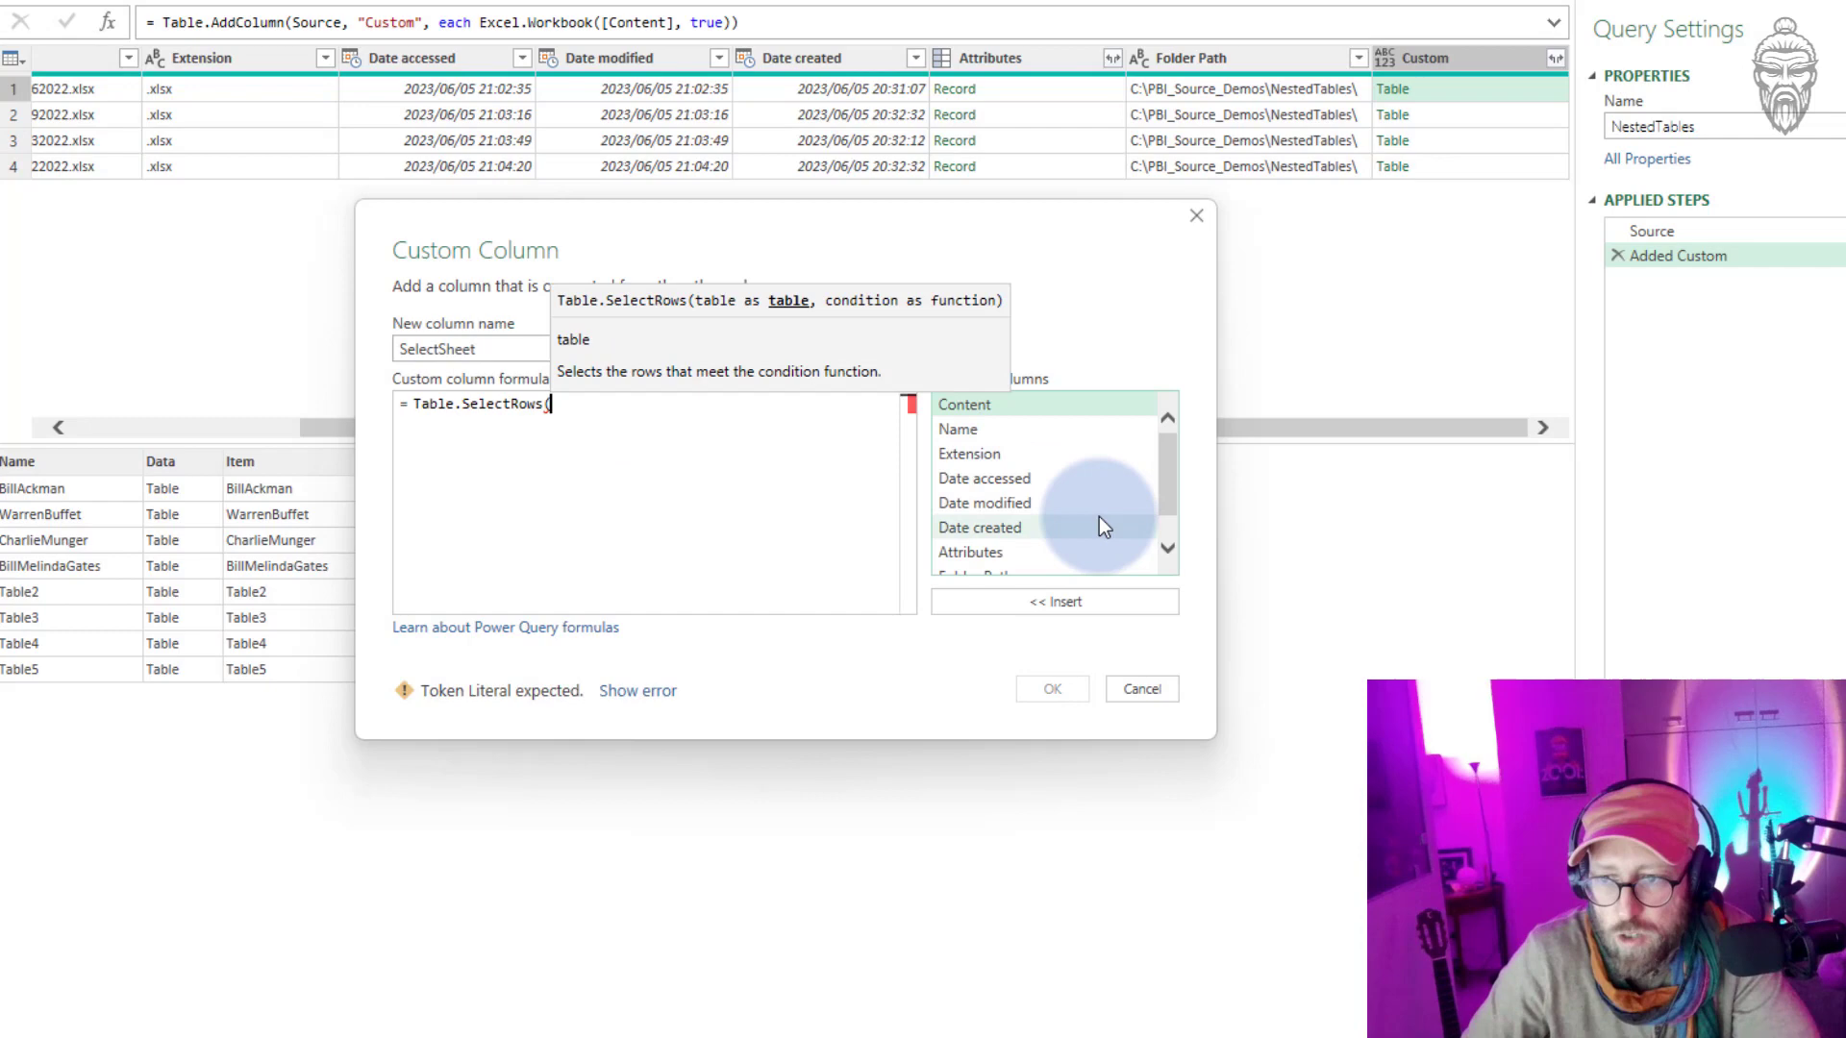
{"action": "scroll", "coordinate": [1099, 527], "scroll_direction": "down", "scroll_amount": 1}
{"action": "double_click", "coordinate": [1040, 563]}
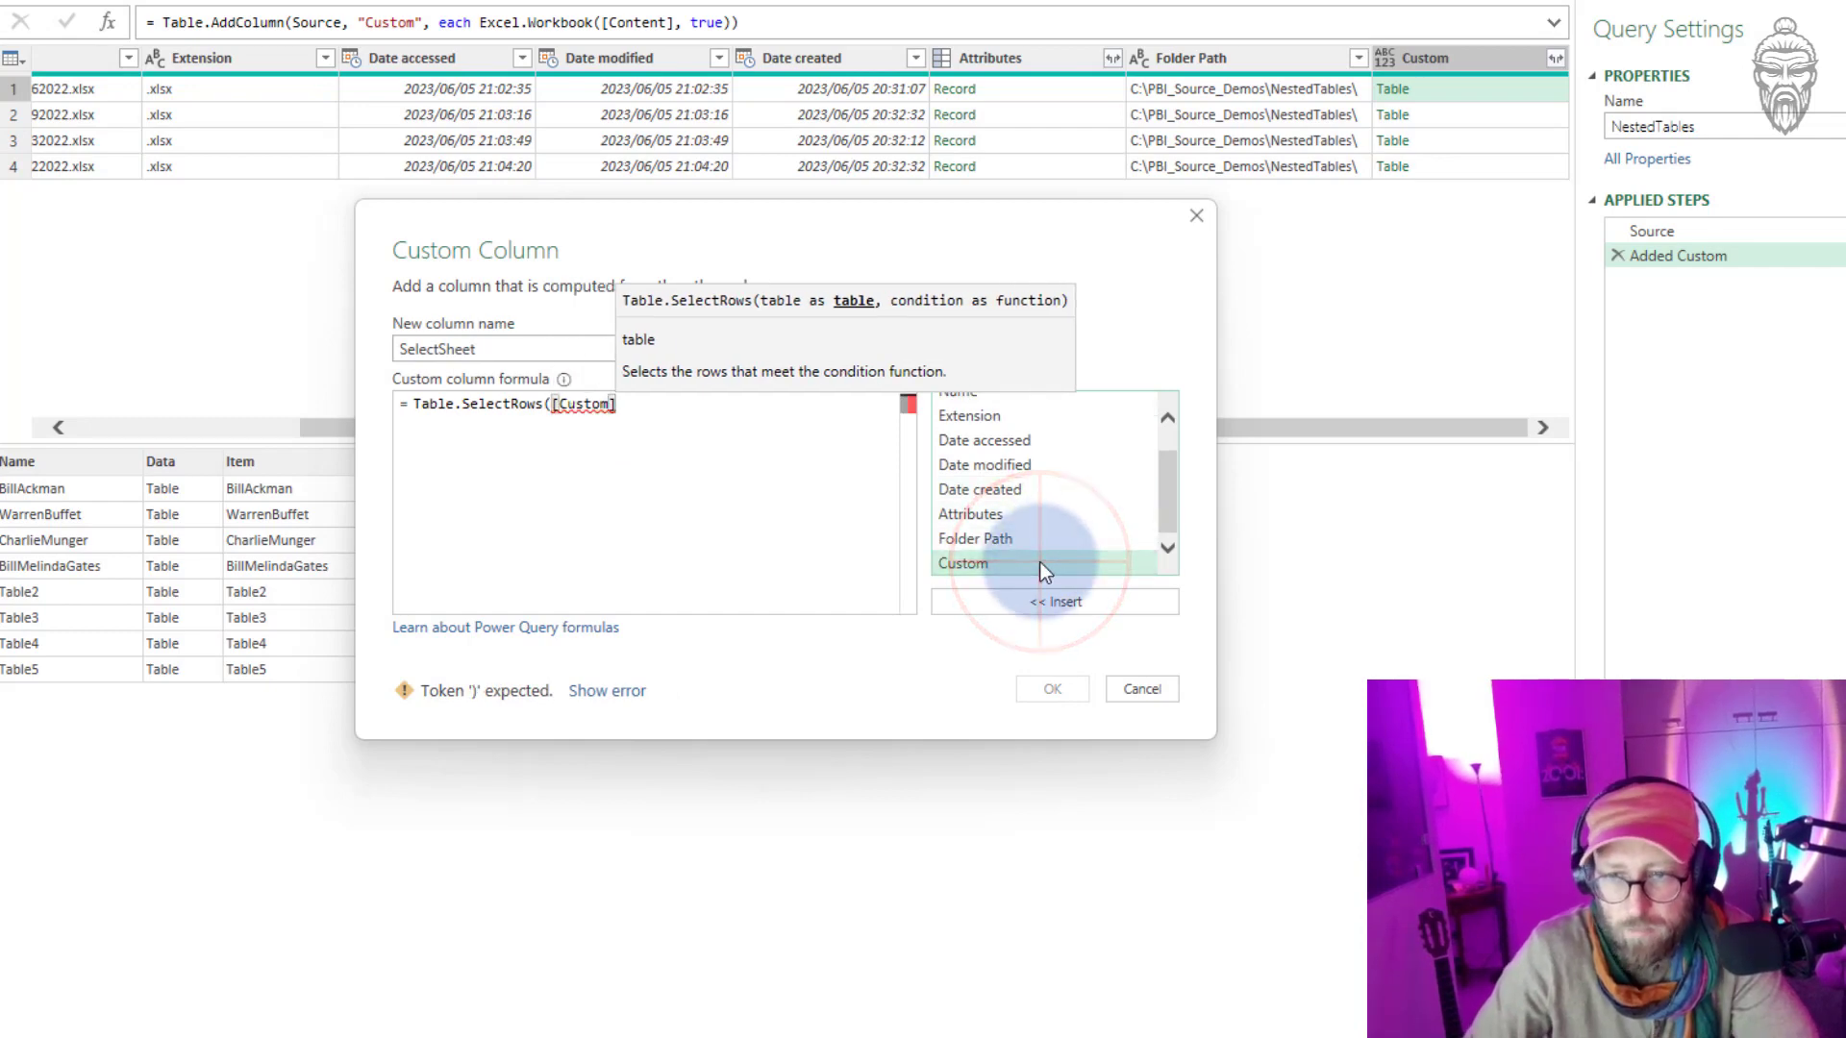
{"action": "type", "text": ","}
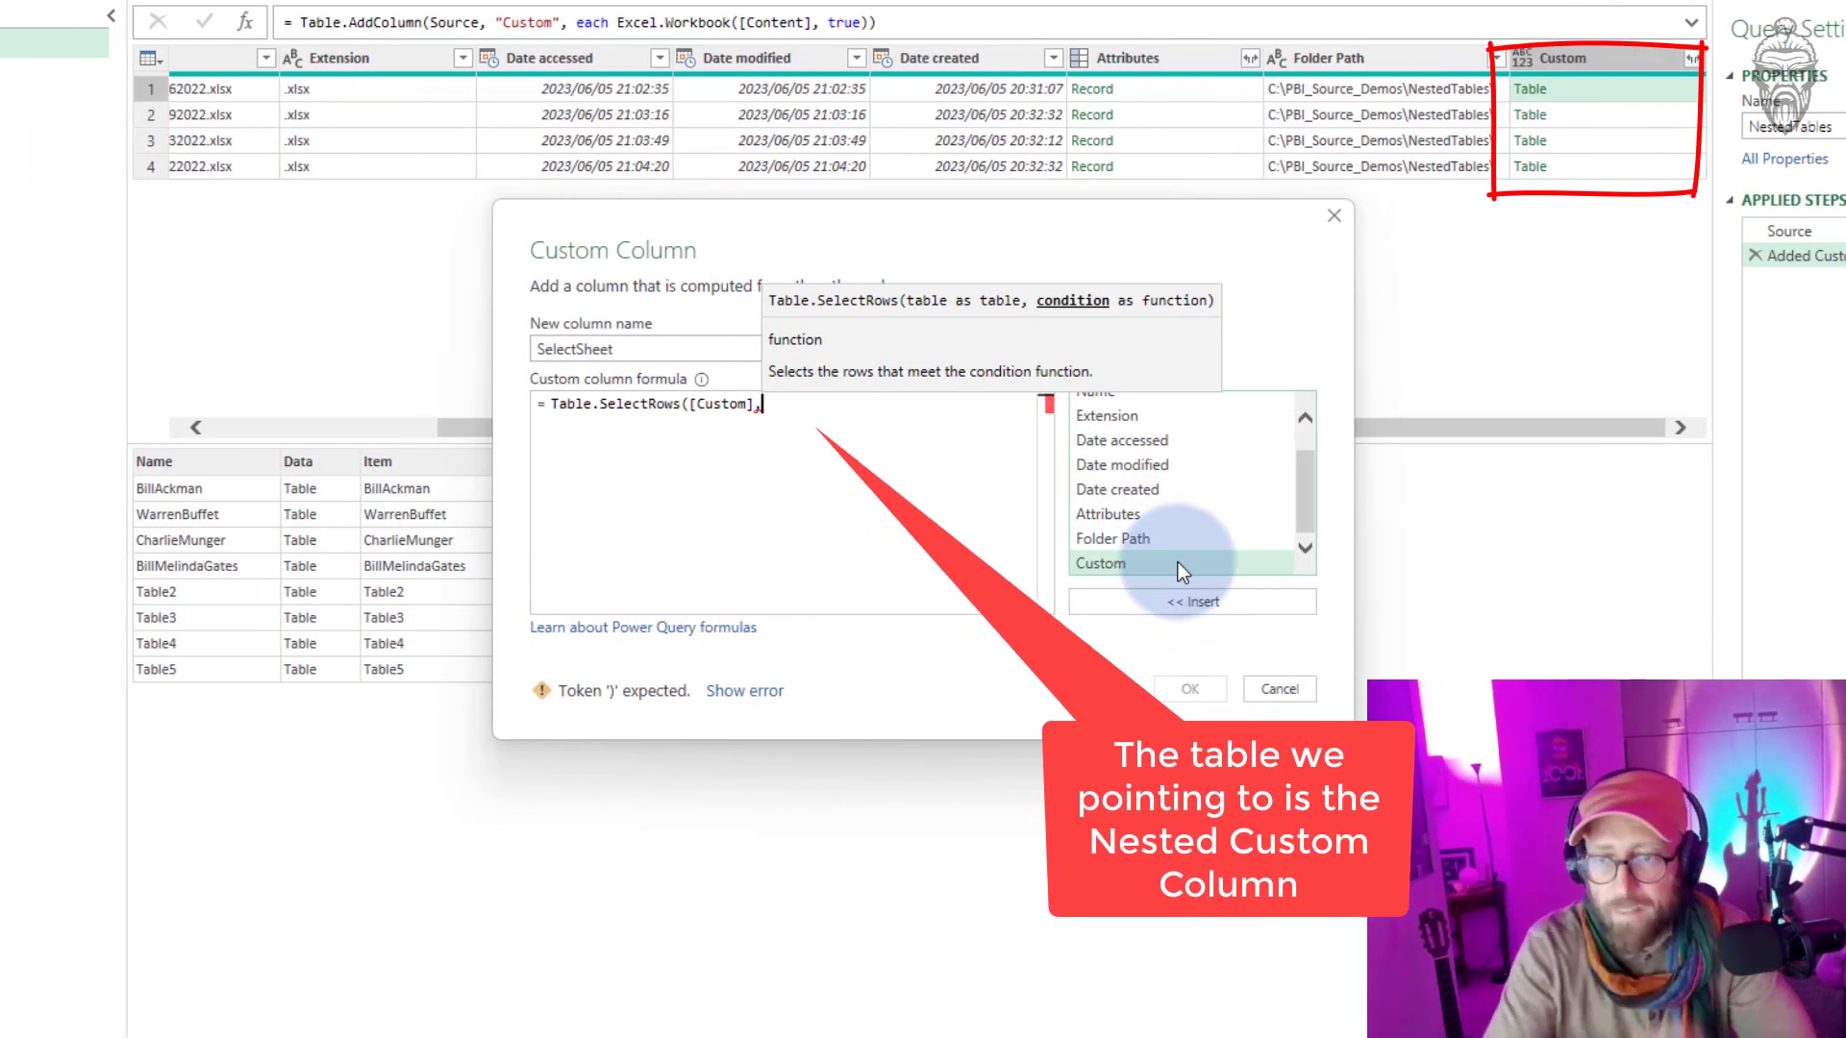
{"action": "type", "text": " each"}
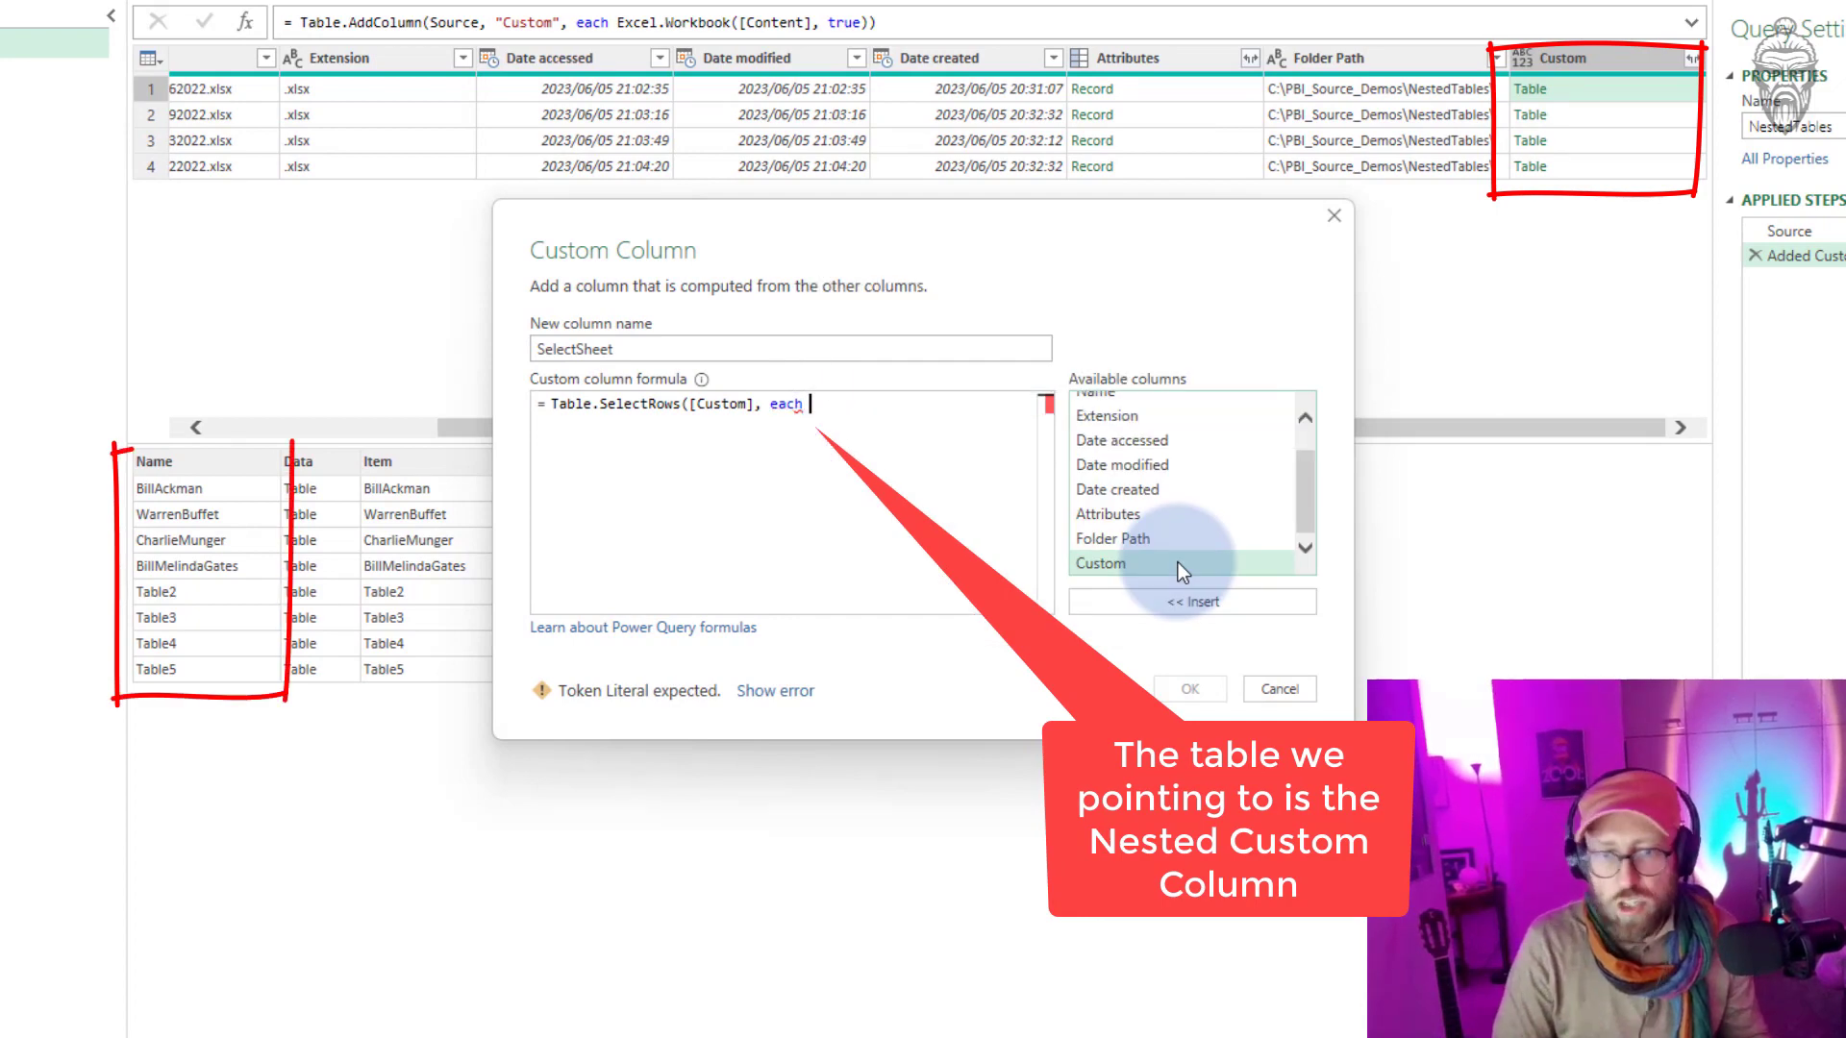
{"action": "left_click_drag", "start_coordinate": [916, 214], "coordinate": [1200, 463]}
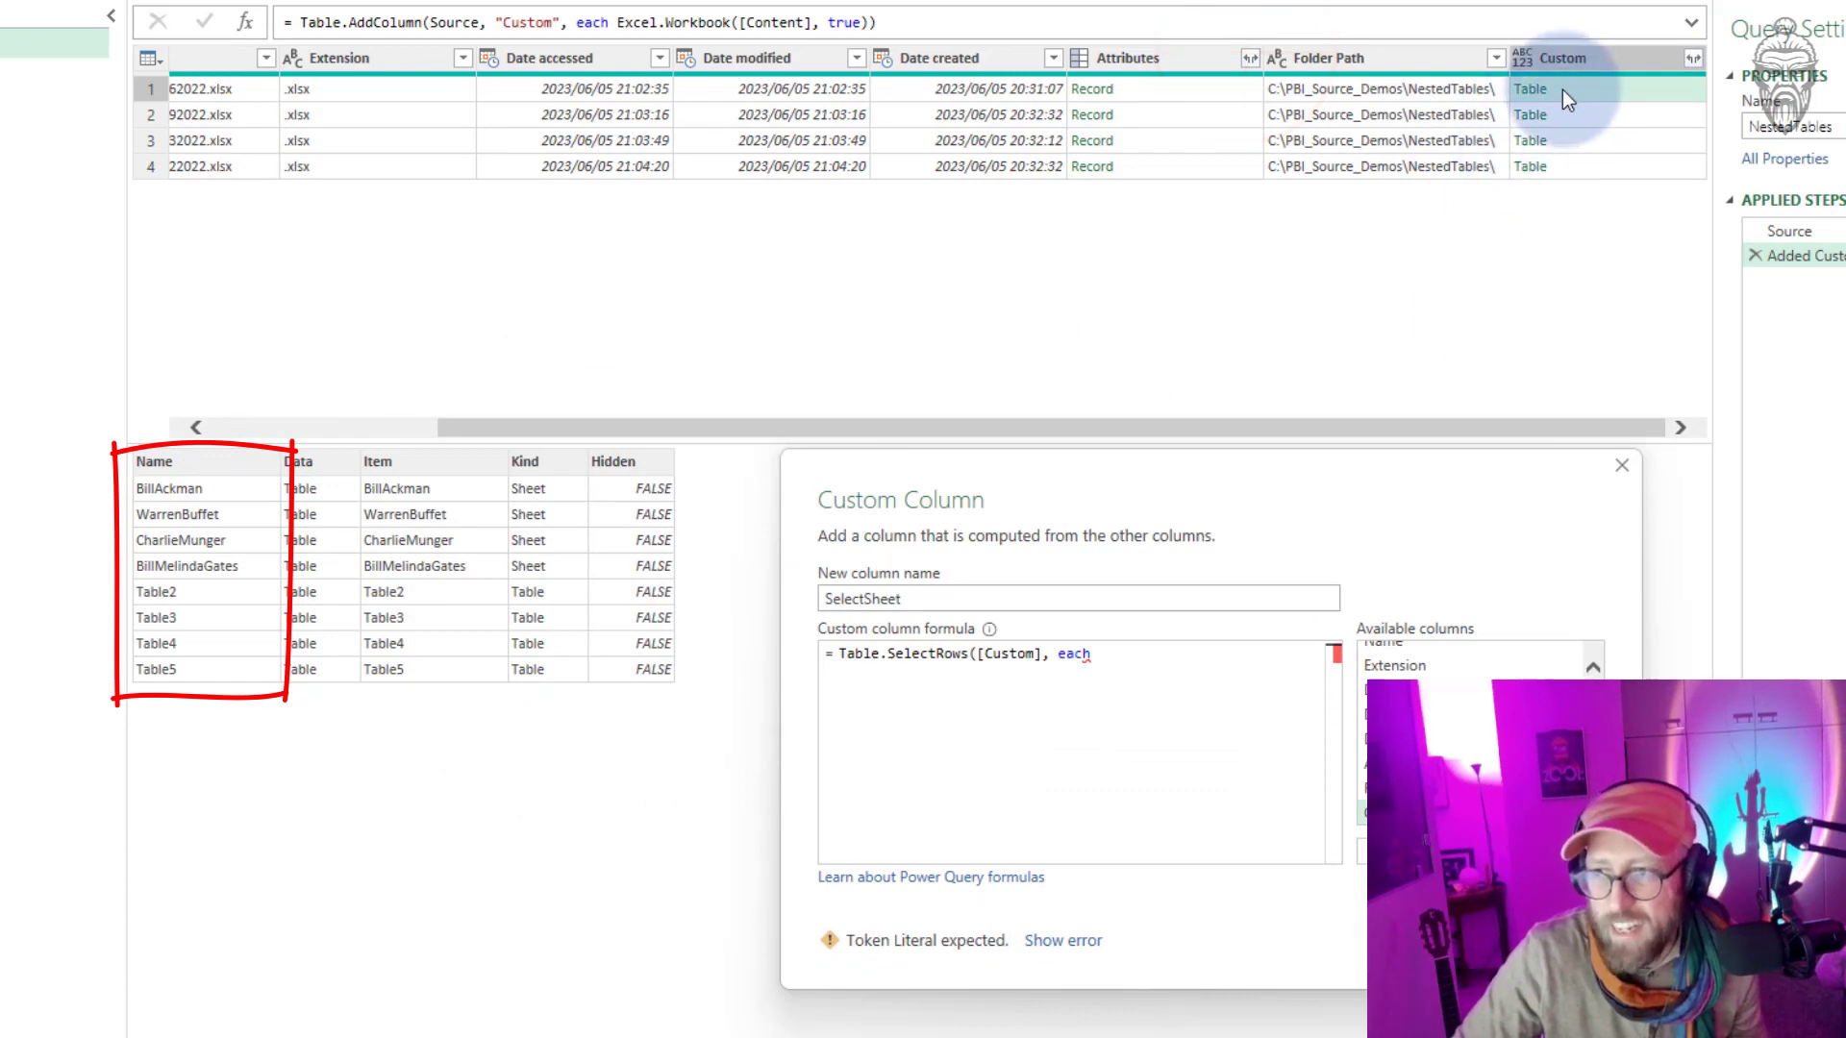
{"action": "left_click_drag", "start_coordinate": [1290, 472], "coordinate": [1354, 304]}
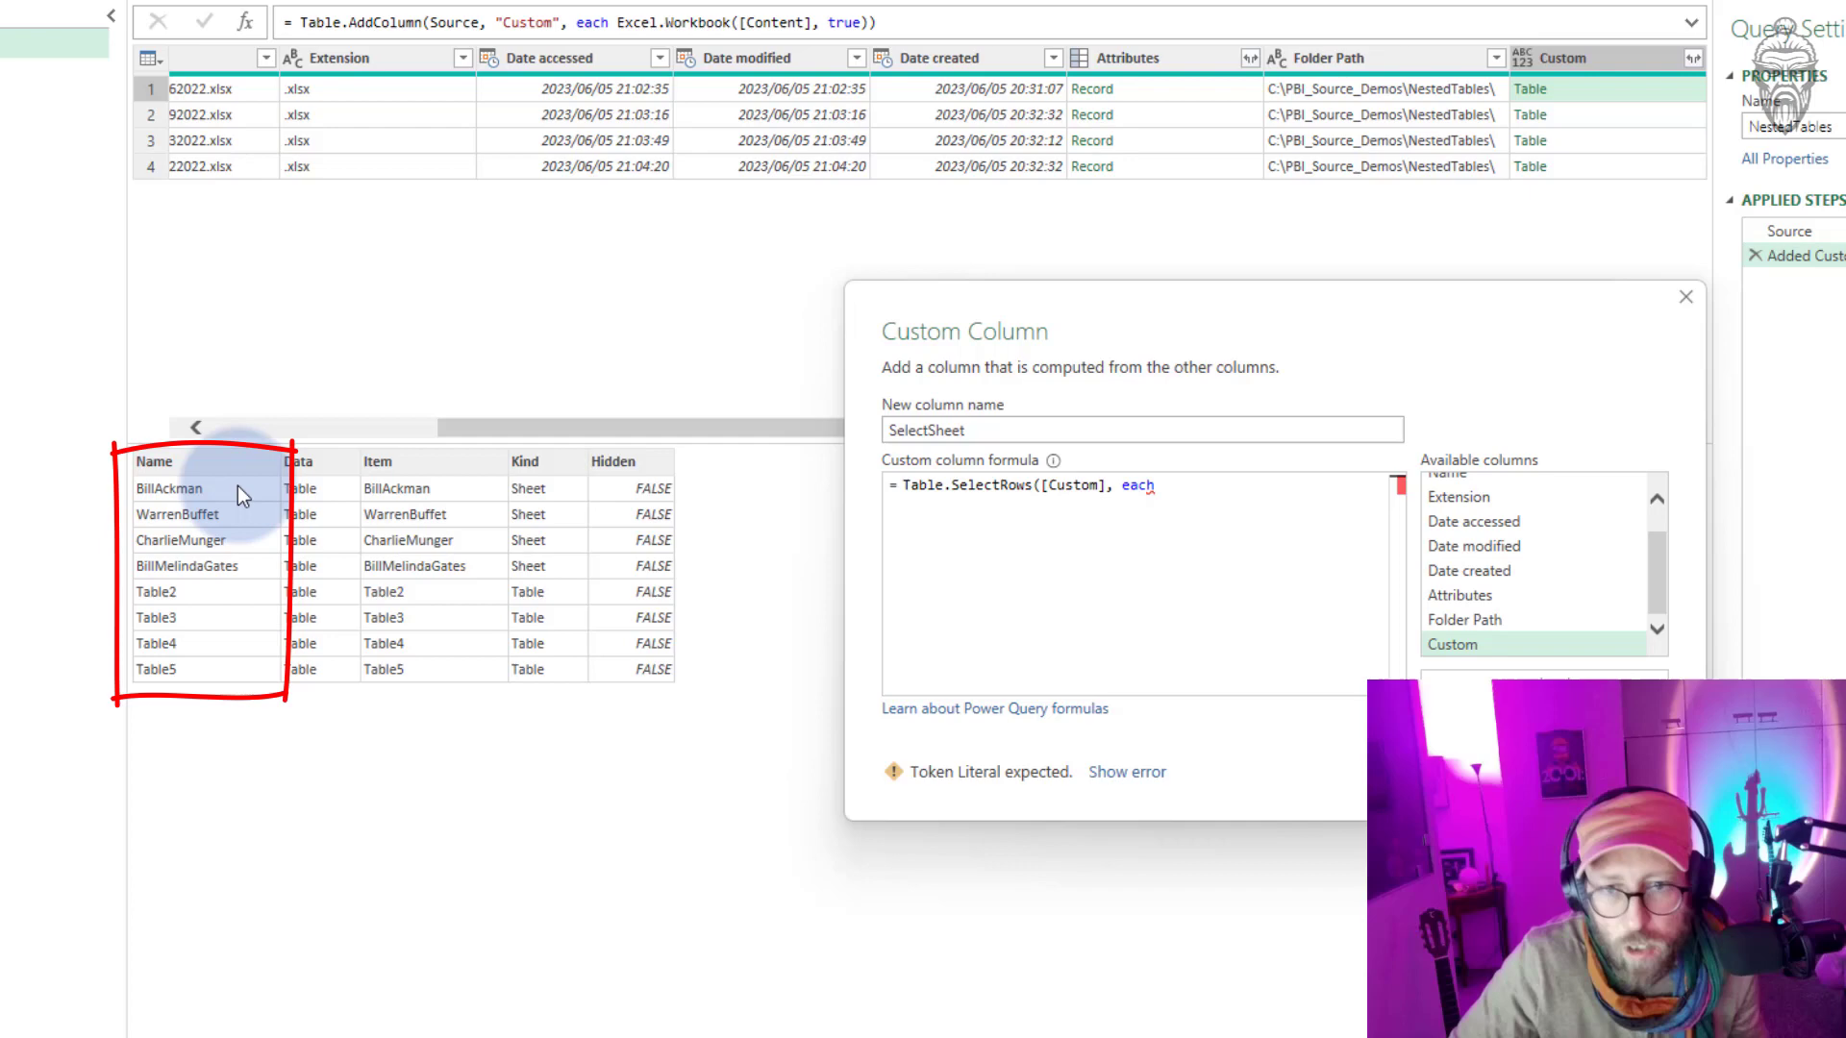
{"action": "left_click", "coordinate": [1184, 485]}
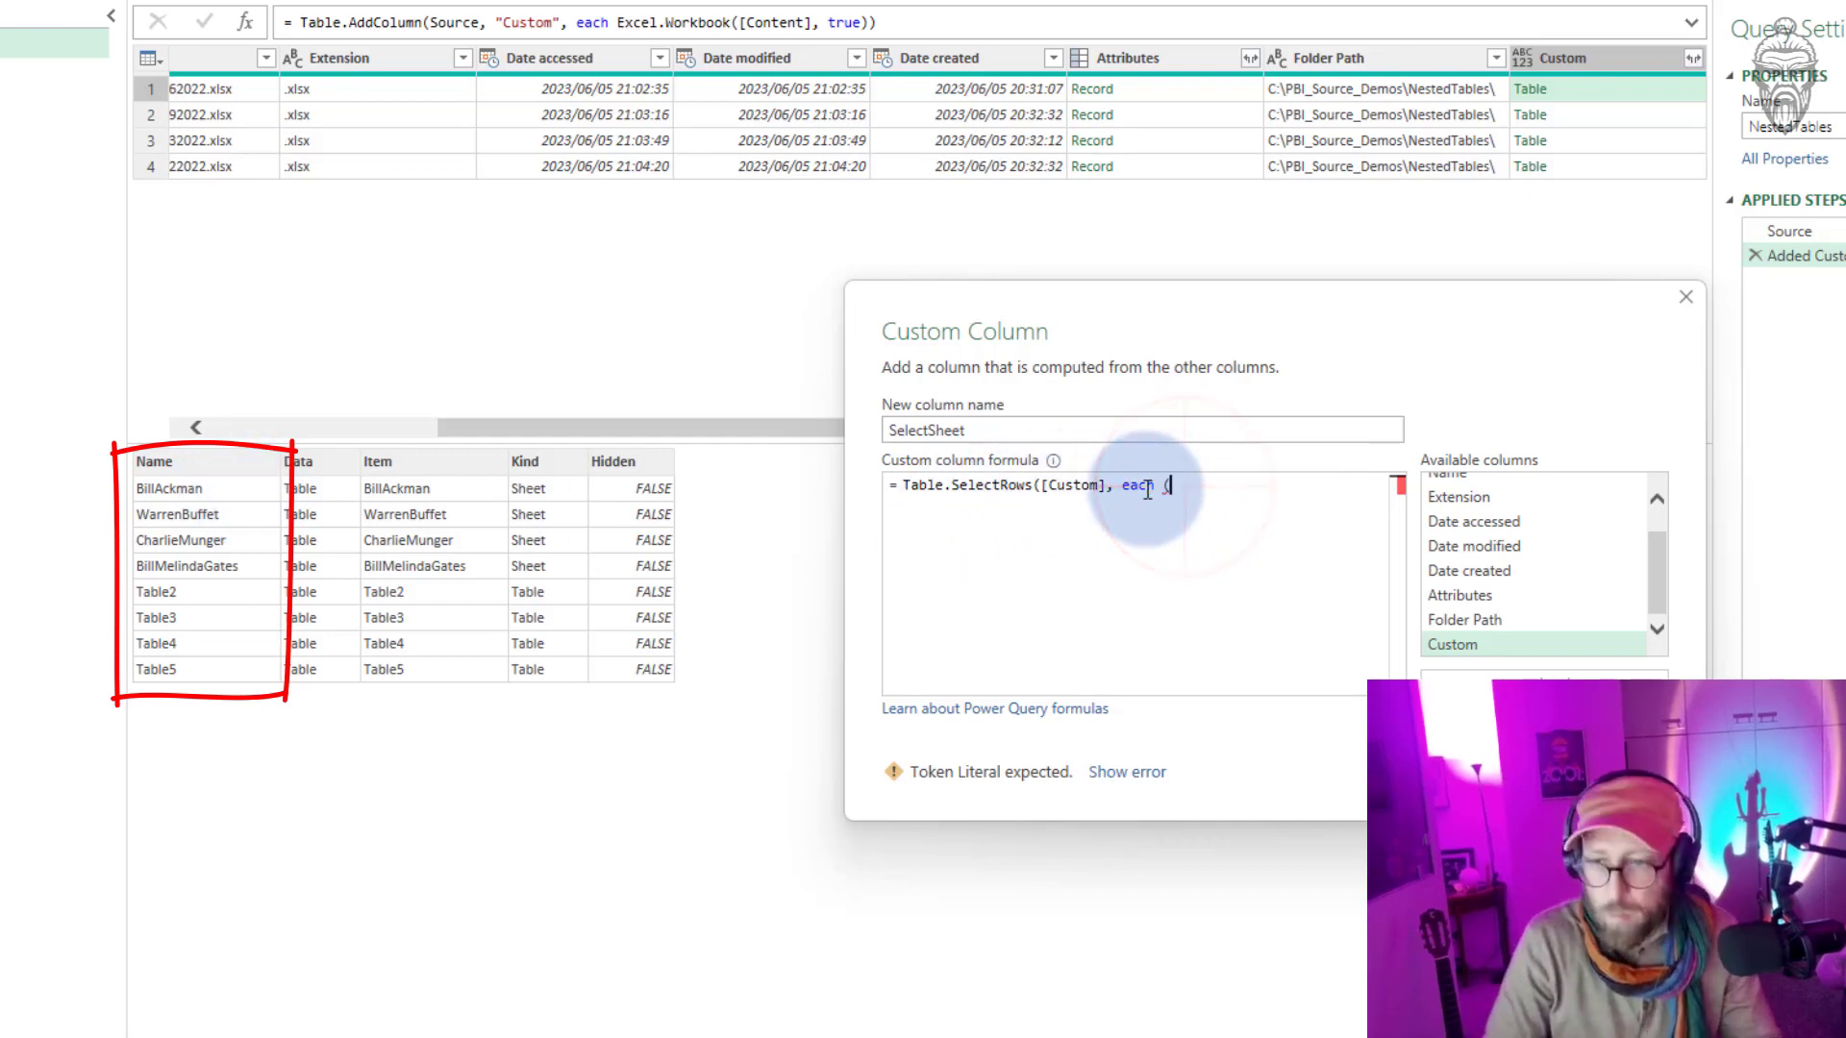
{"action": "type", "text": "([Name"}
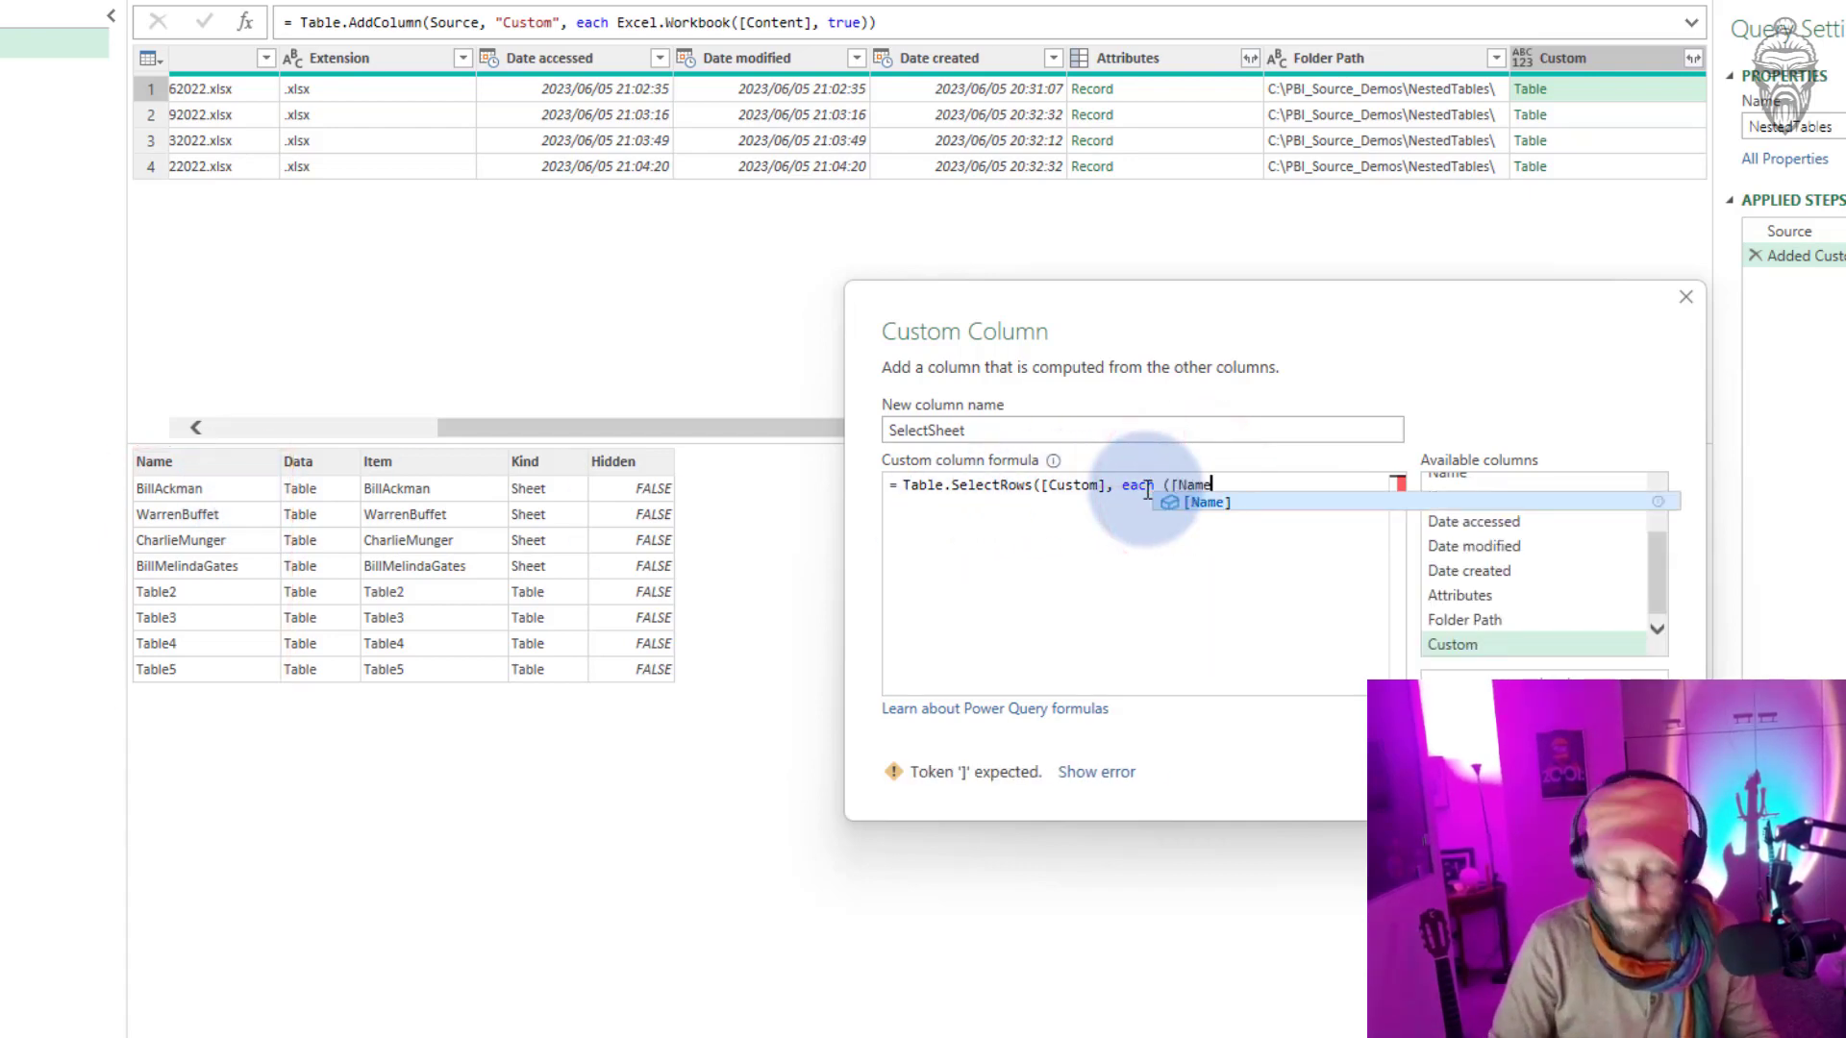
{"action": "type", "text": "] = \"WarrenBuffet"}
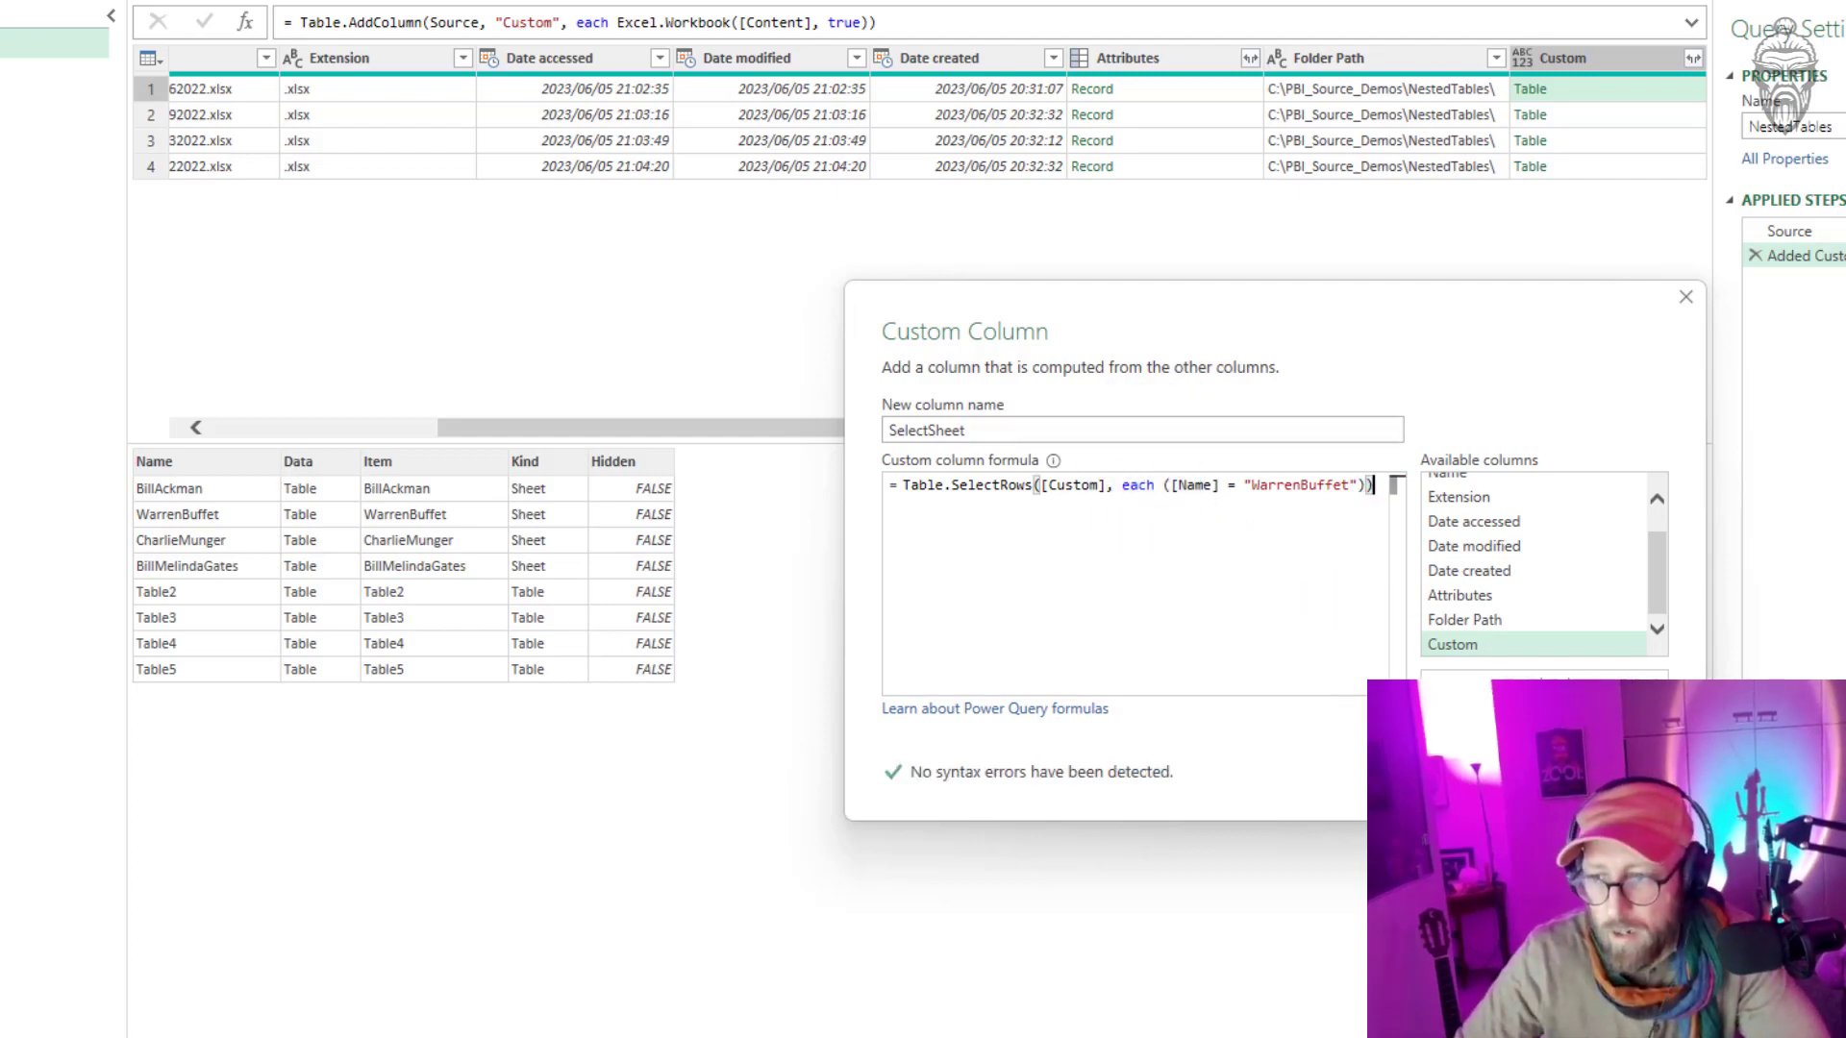
{"action": "left_click", "coordinate": [1555, 790]}
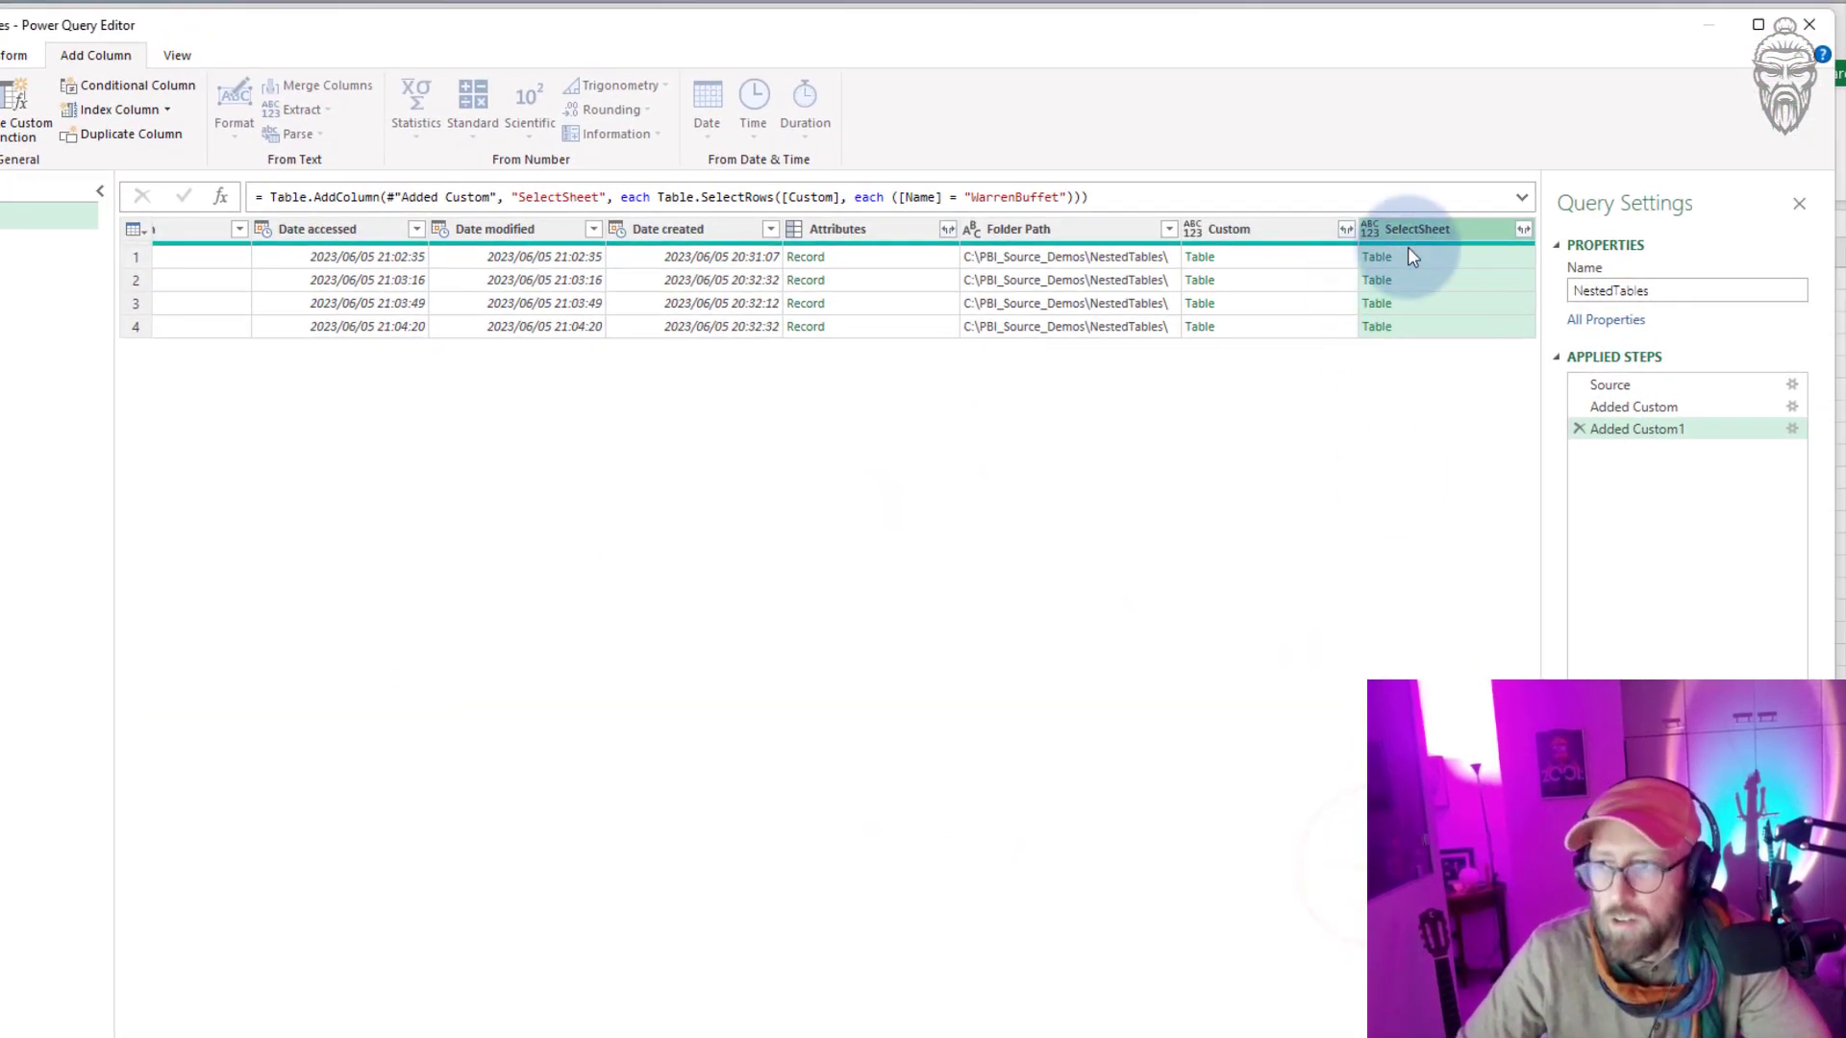
Preview the filtered WarrenBuffet sheet for each of the four workbooks.
{"action": "left_click", "coordinate": [1421, 257]}
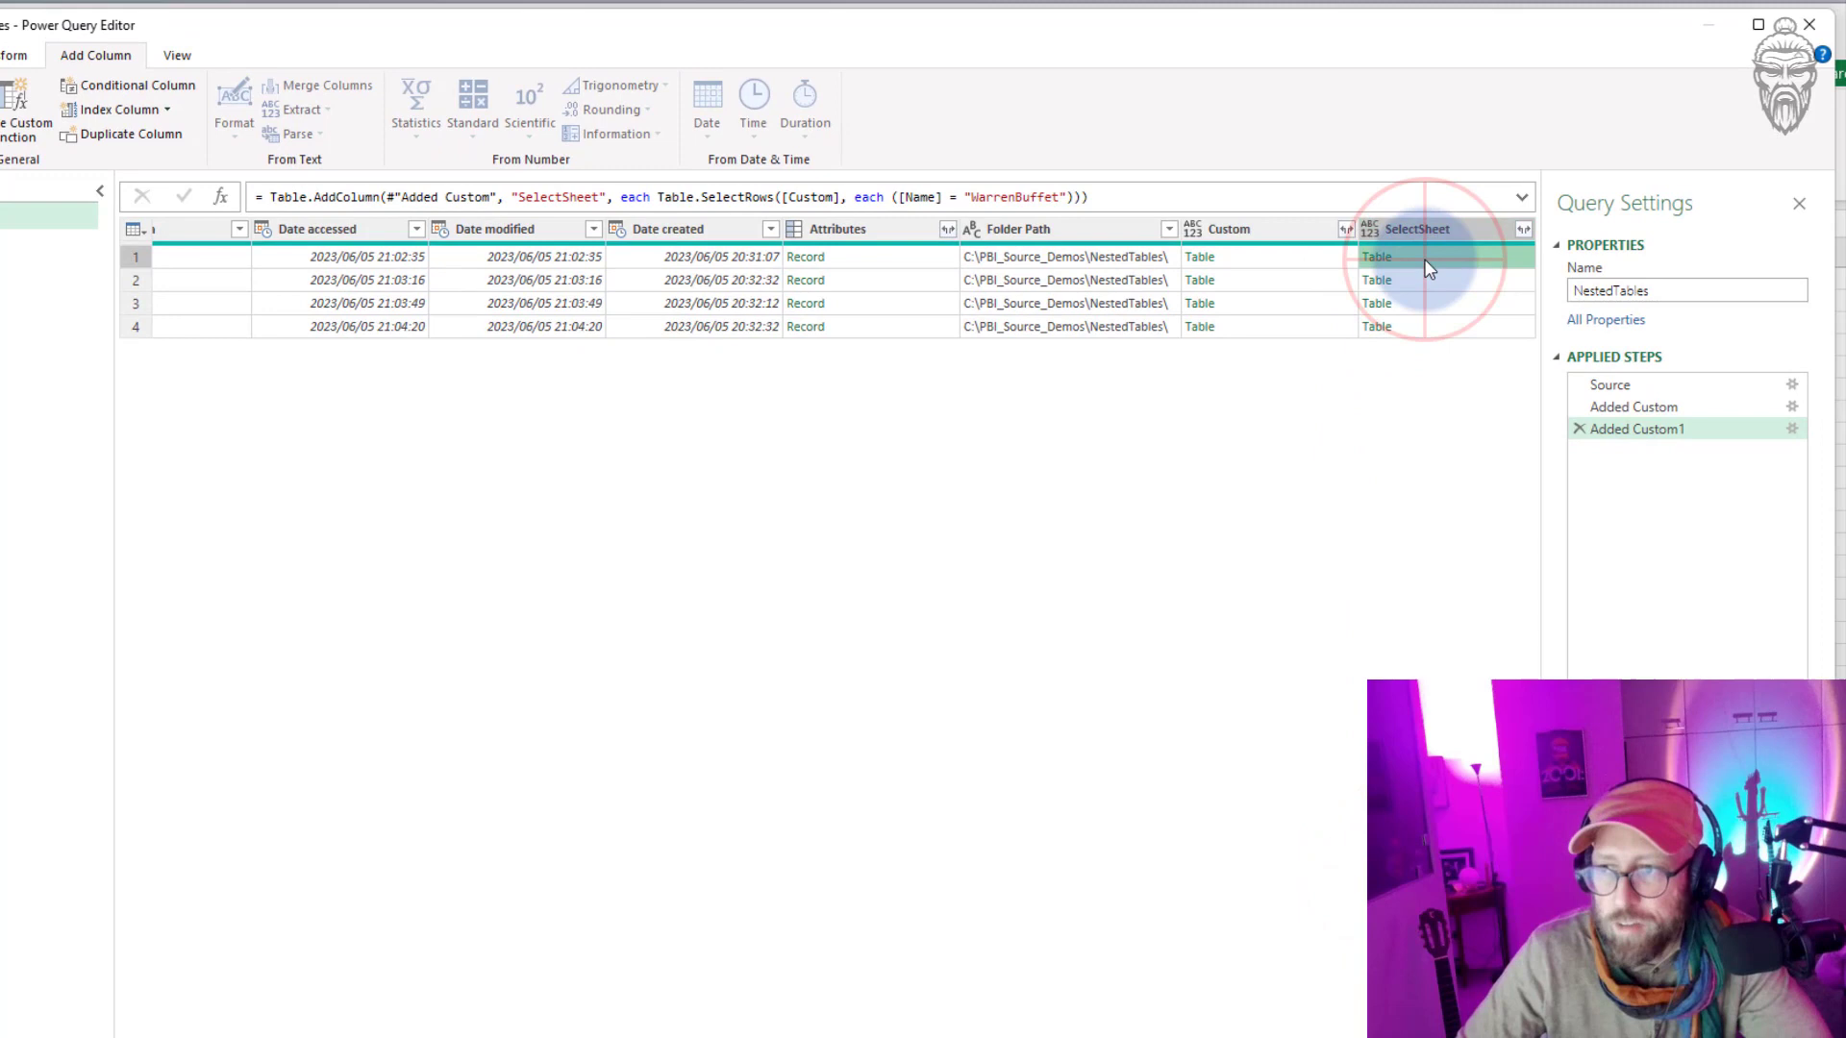
{"action": "left_click", "coordinate": [1427, 304]}
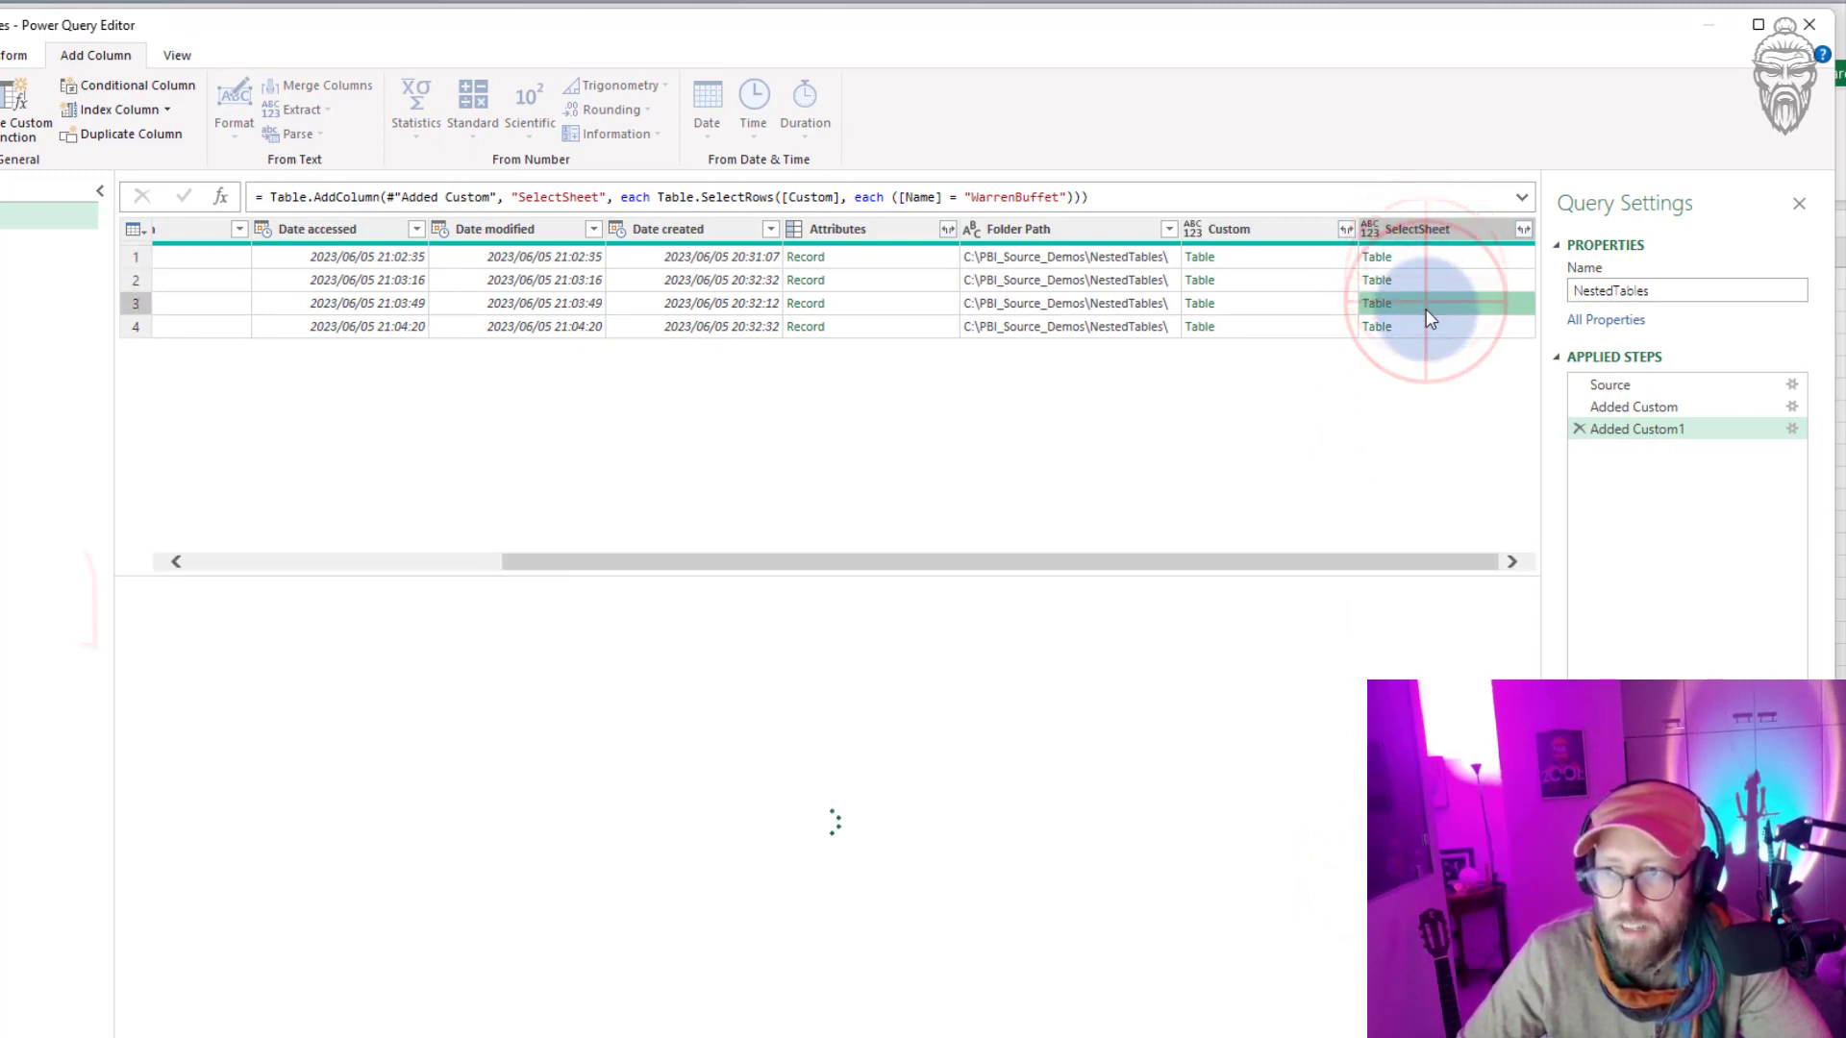
{"action": "left_click", "coordinate": [1410, 283]}
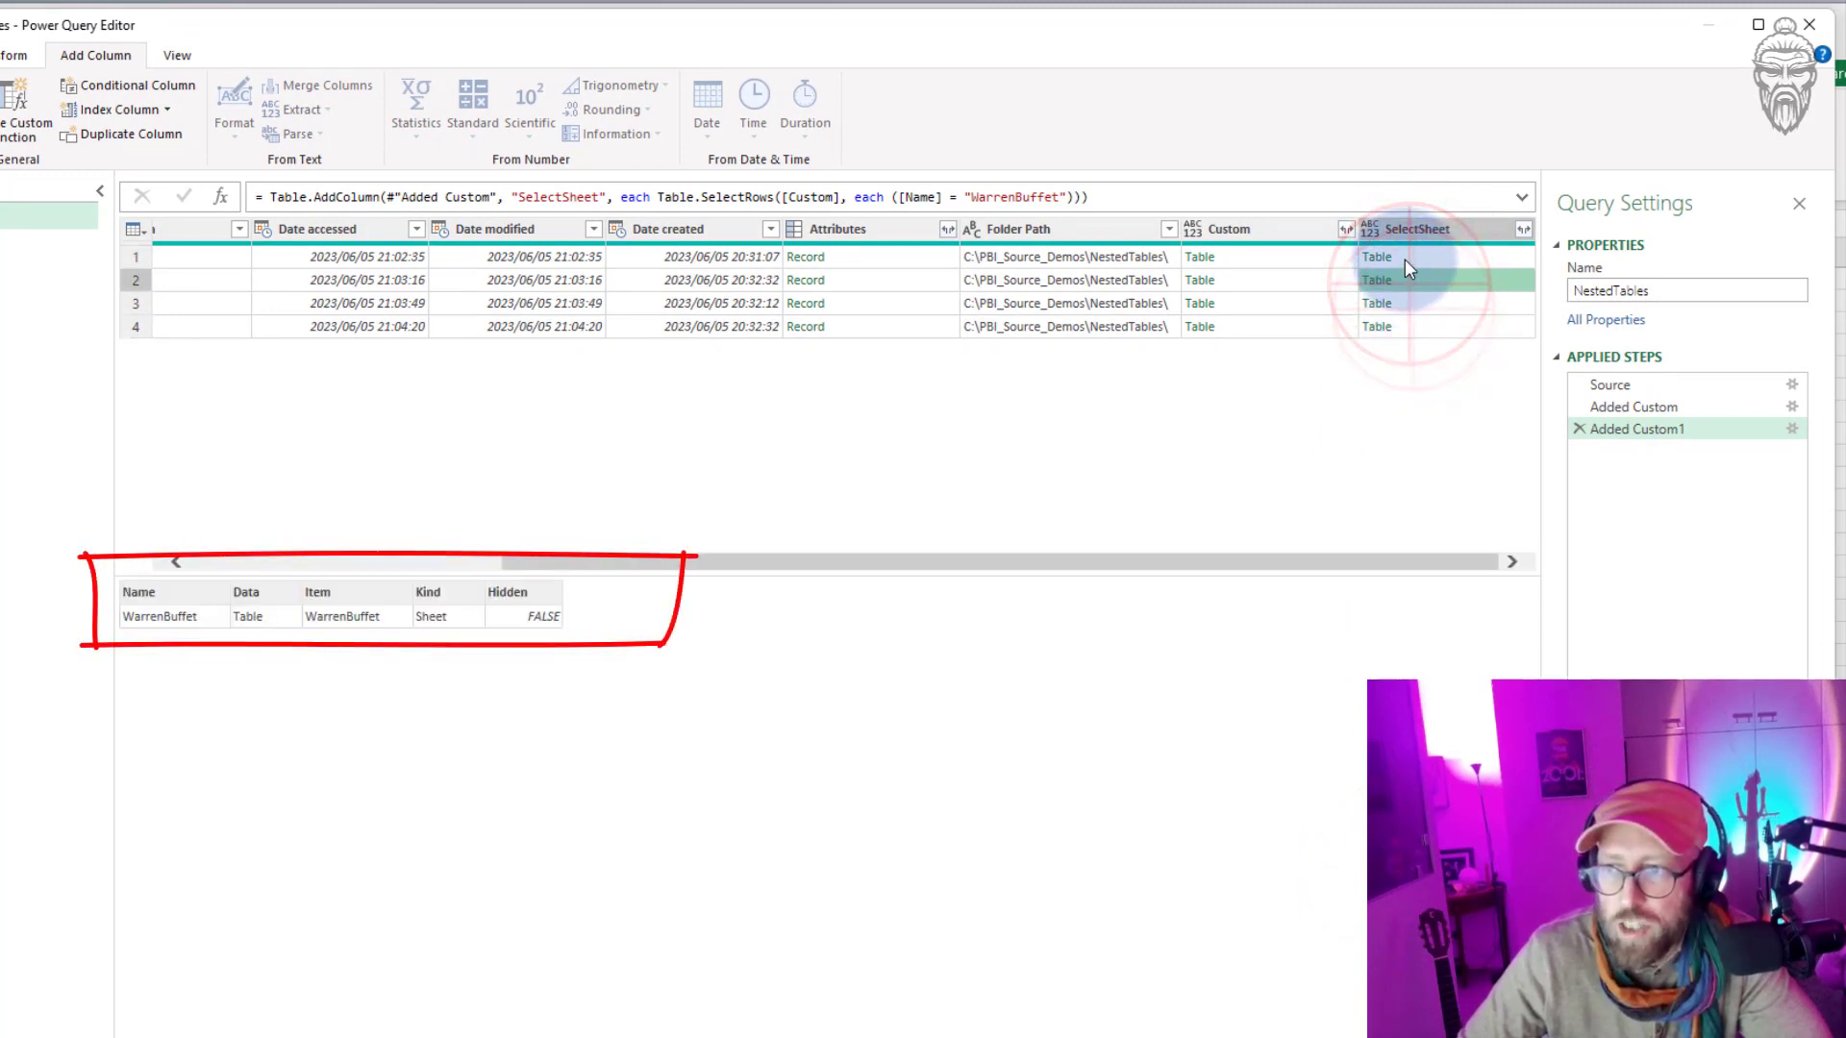
{"action": "left_click", "coordinate": [1409, 304]}
{"action": "left_click", "coordinate": [1415, 327]}
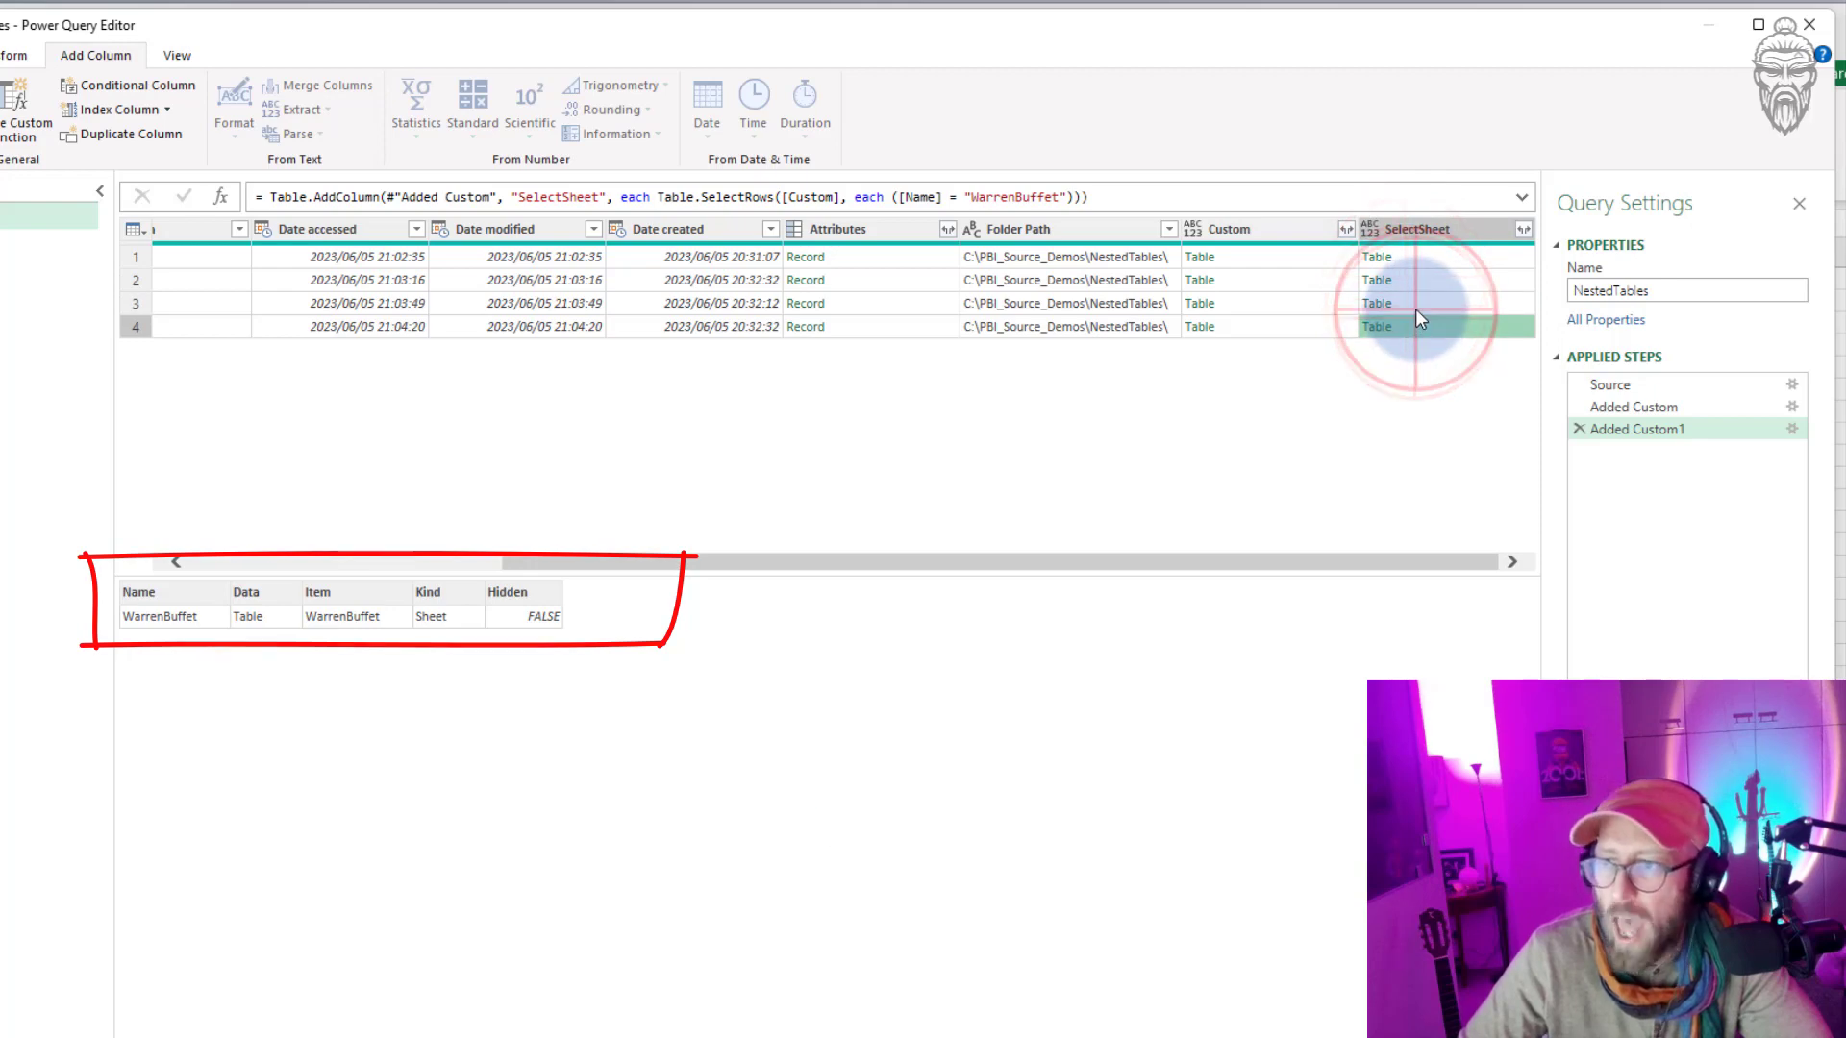
Expand SelectSheet to its Data field, then expand Data with all columns.
{"action": "left_click", "coordinate": [1524, 229]}
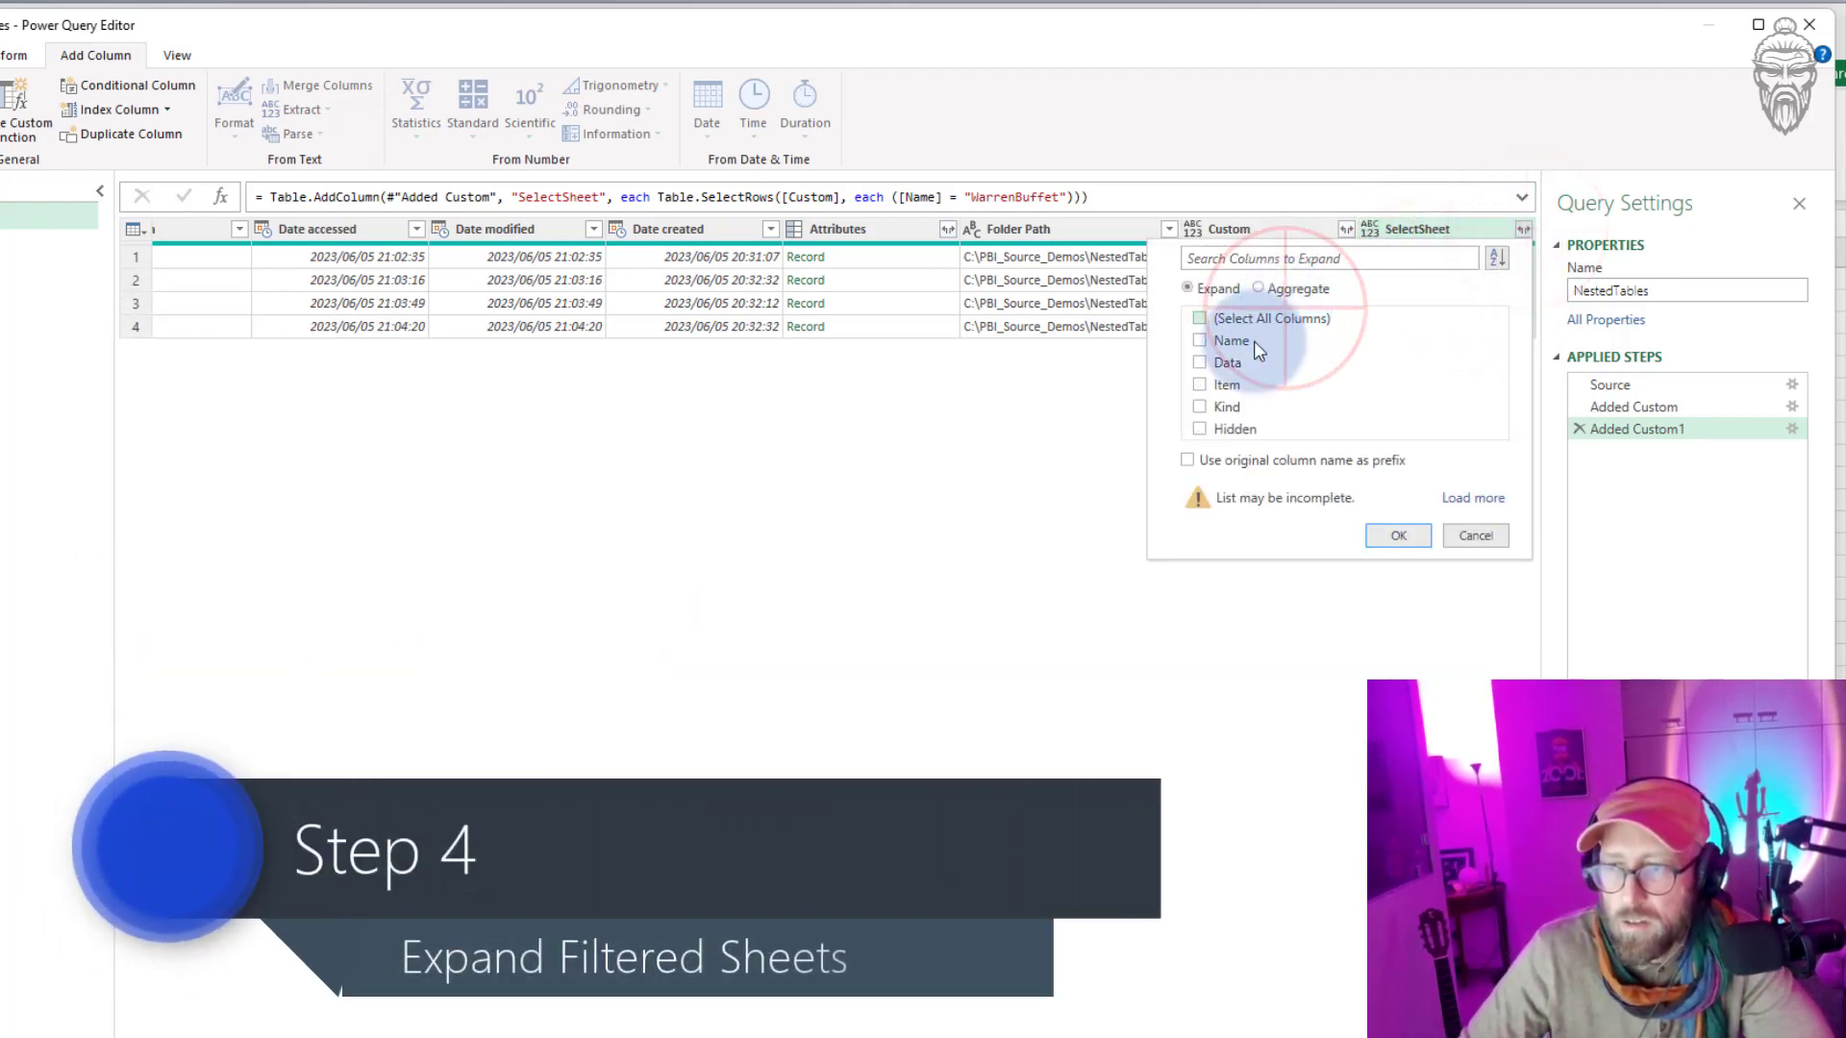
{"action": "left_click", "coordinate": [1392, 532]}
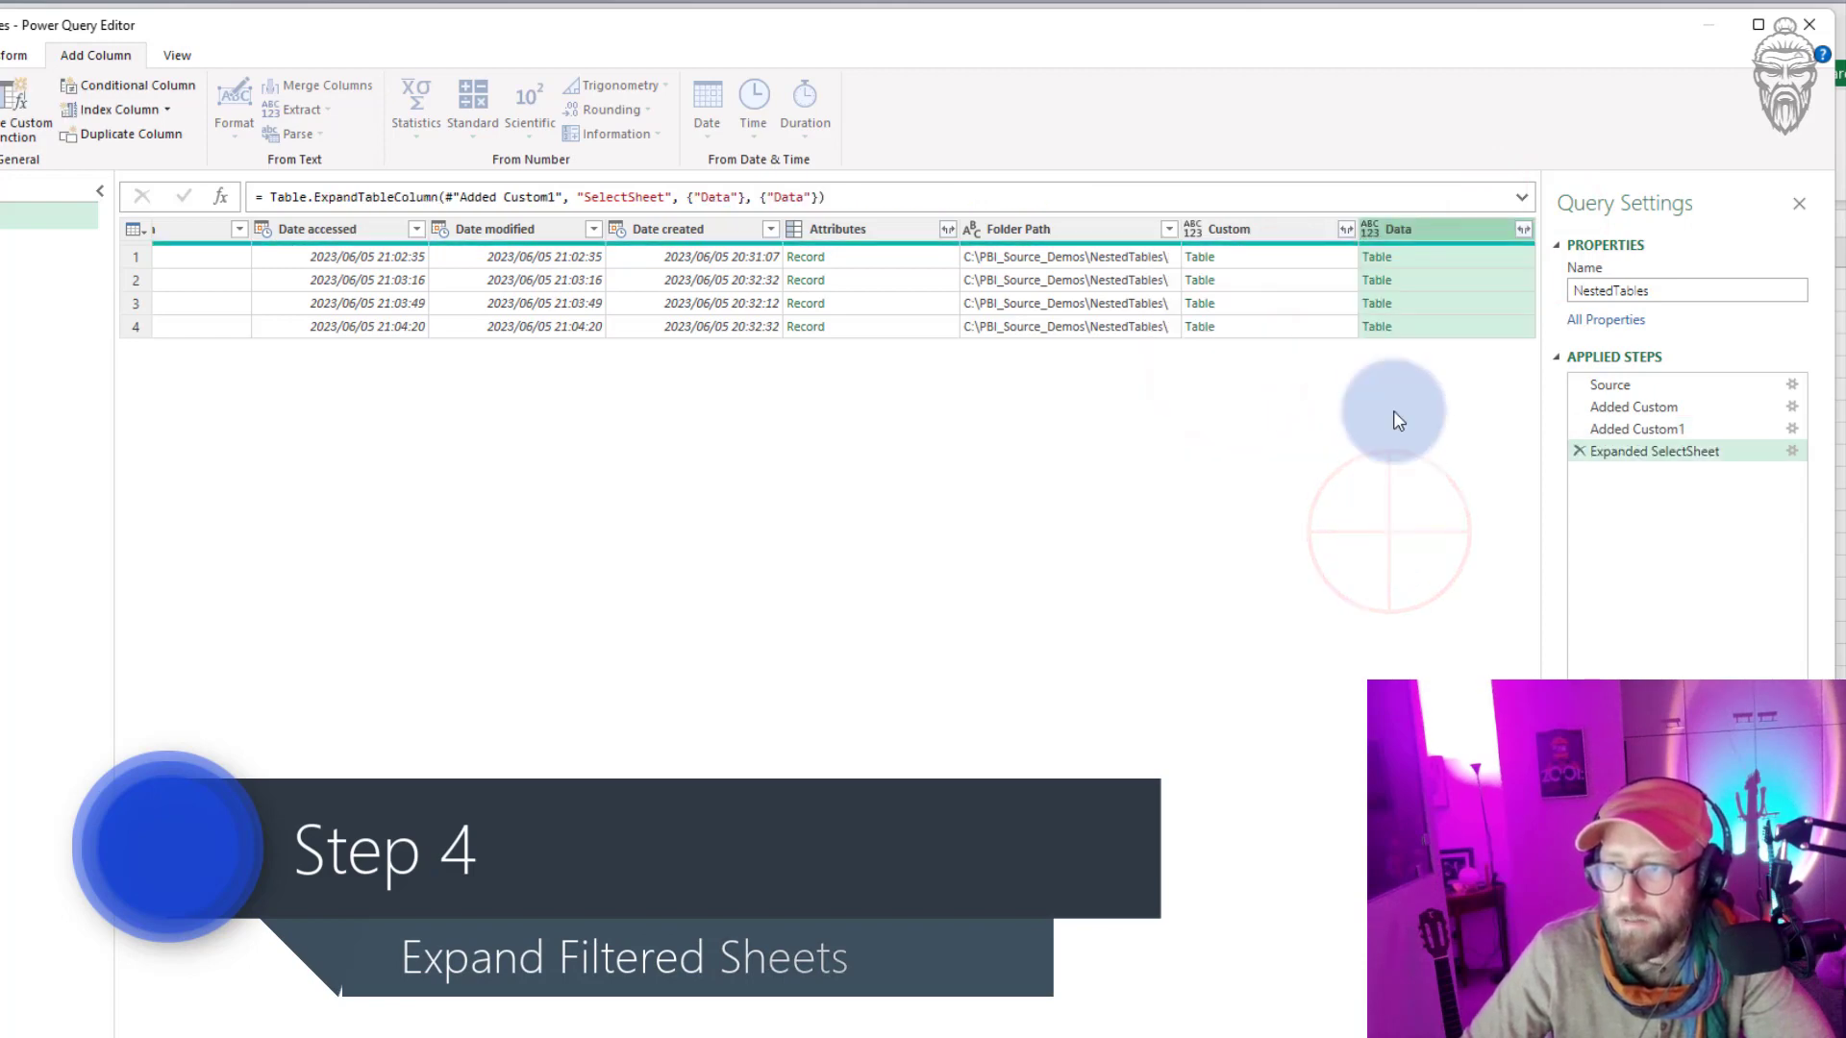
{"action": "left_click", "coordinate": [1523, 229]}
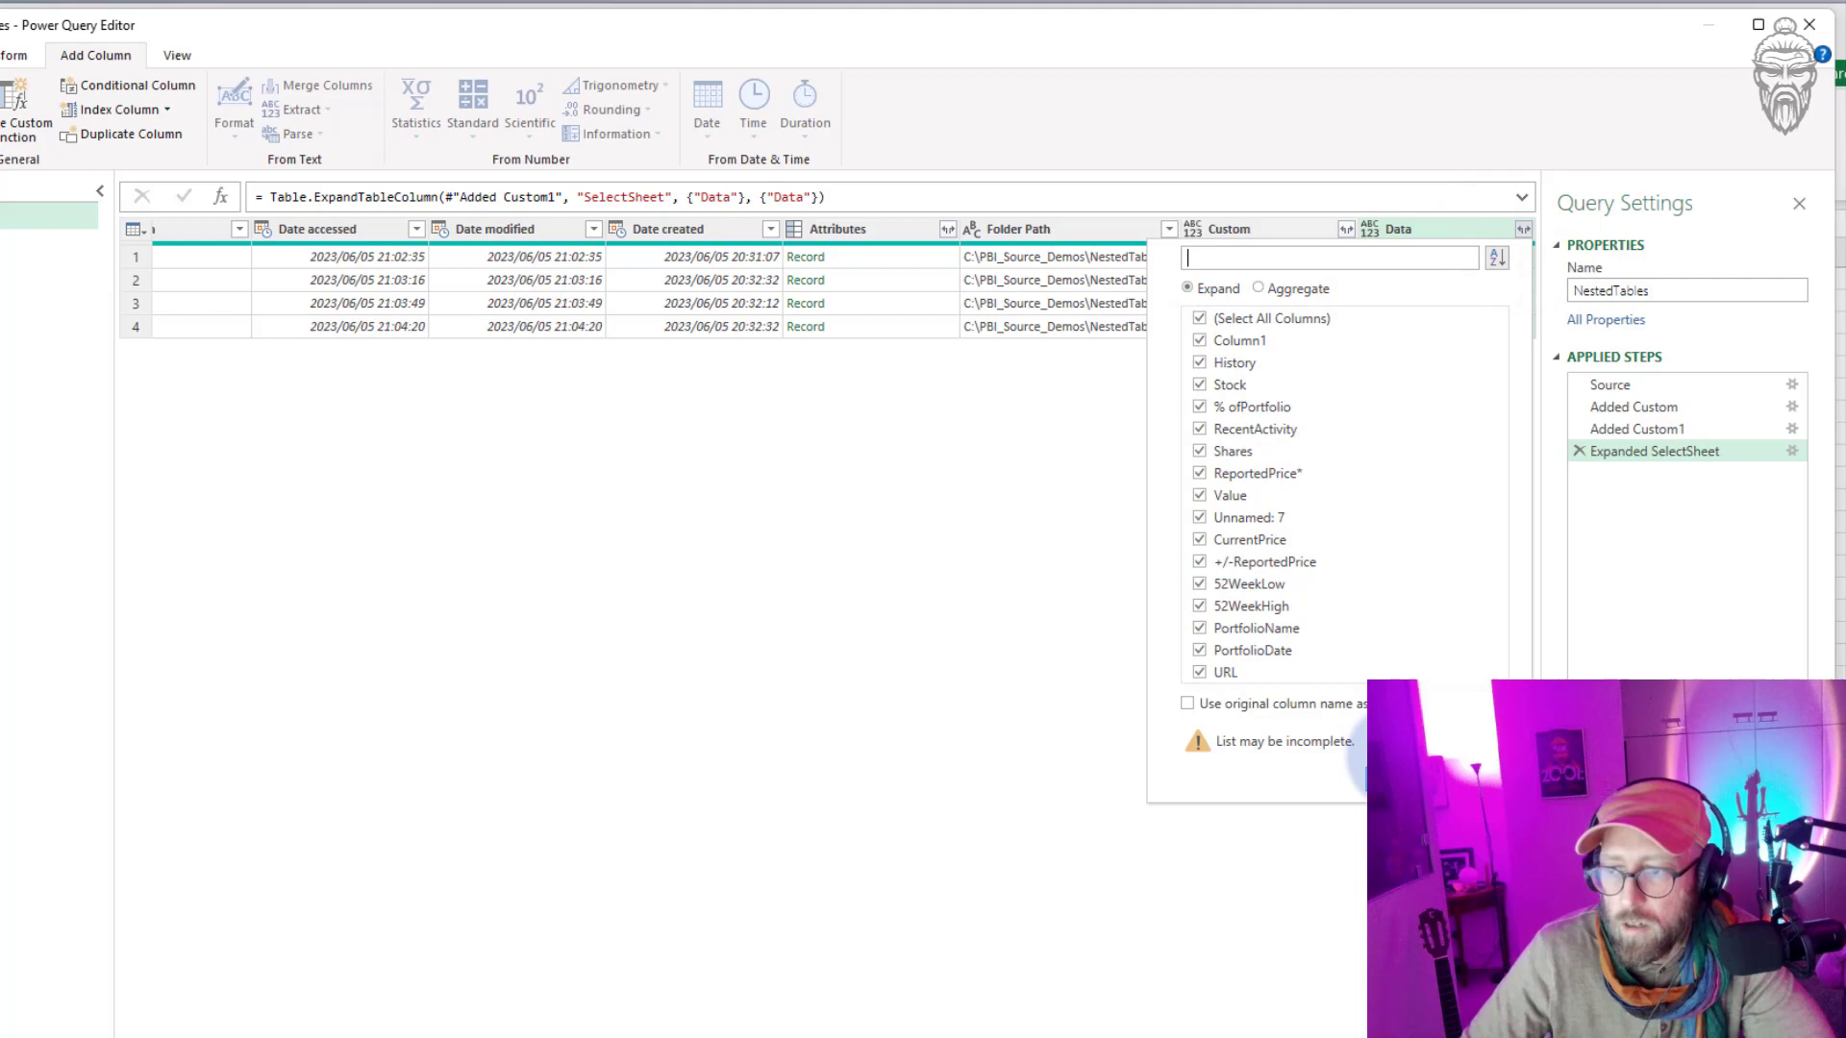
{"action": "left_click", "coordinate": [1394, 779]}
{"action": "scroll", "coordinate": [1070, 471], "scroll_direction": "down", "scroll_amount": 4}
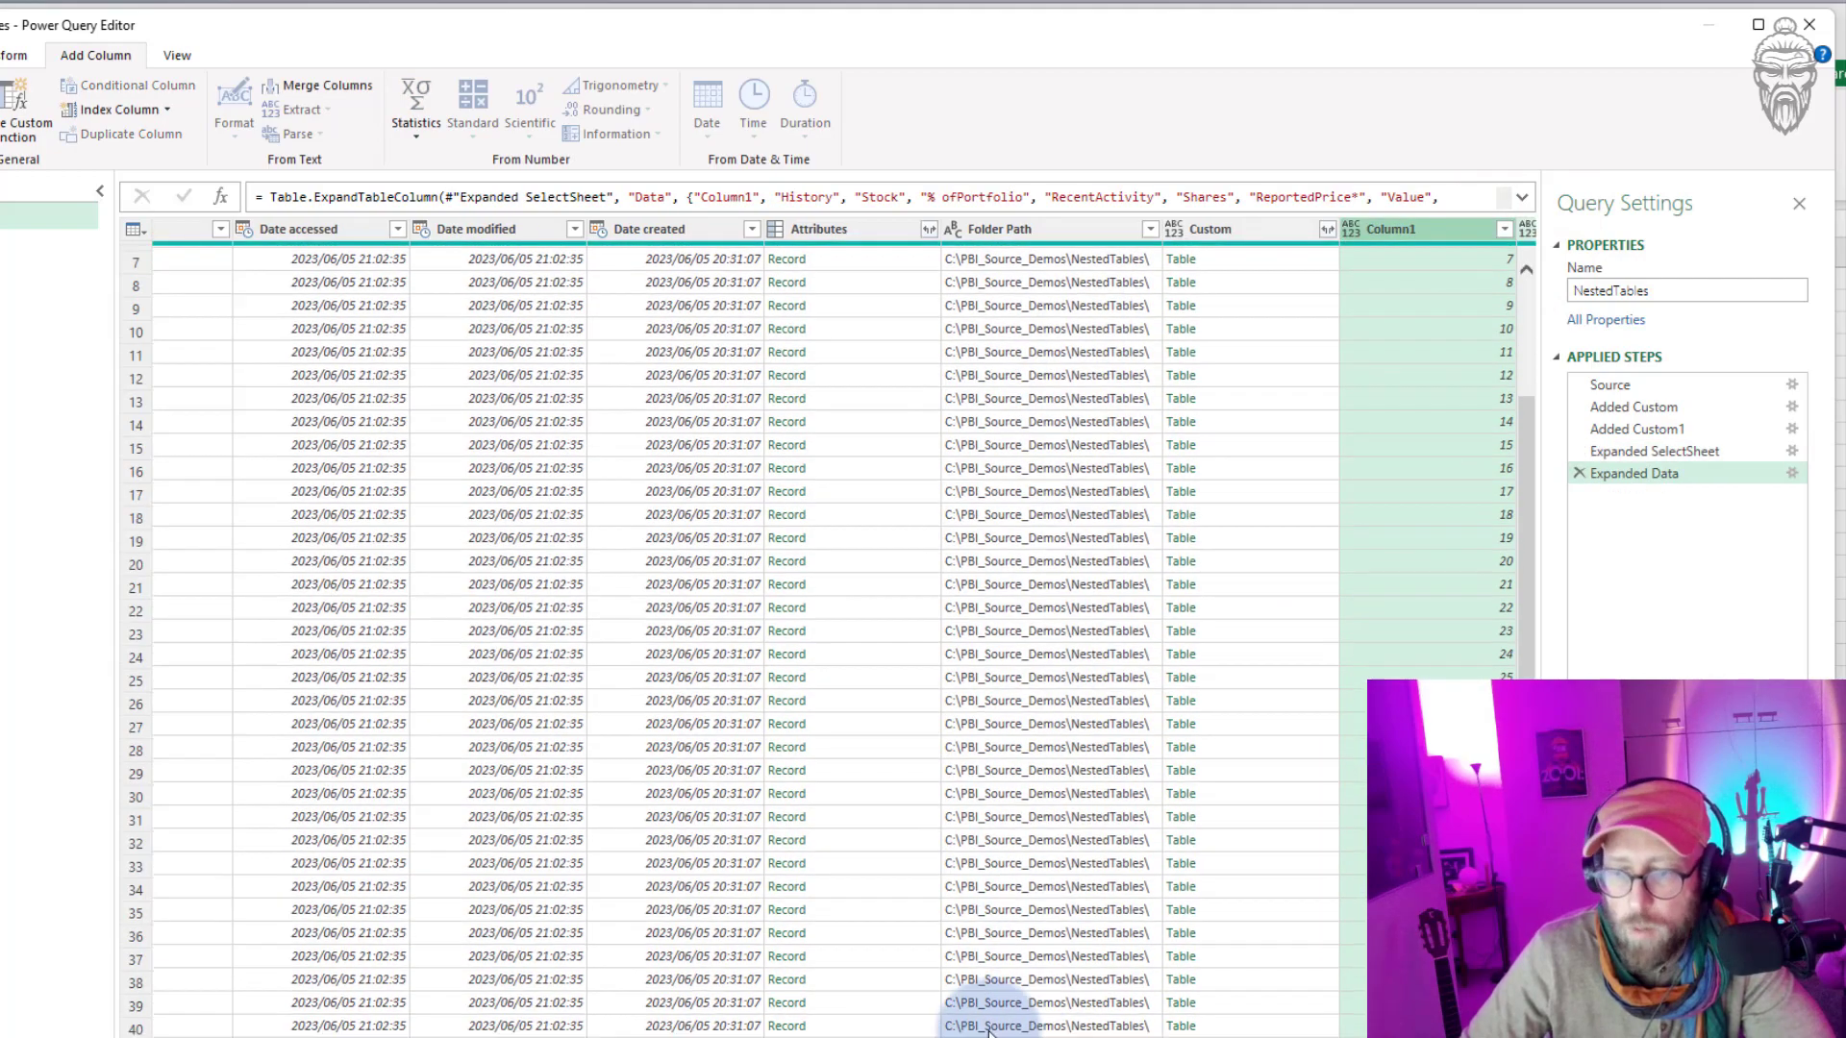
{"action": "scroll", "coordinate": [1230, 1034], "scroll_direction": "right", "scroll_amount": 10}
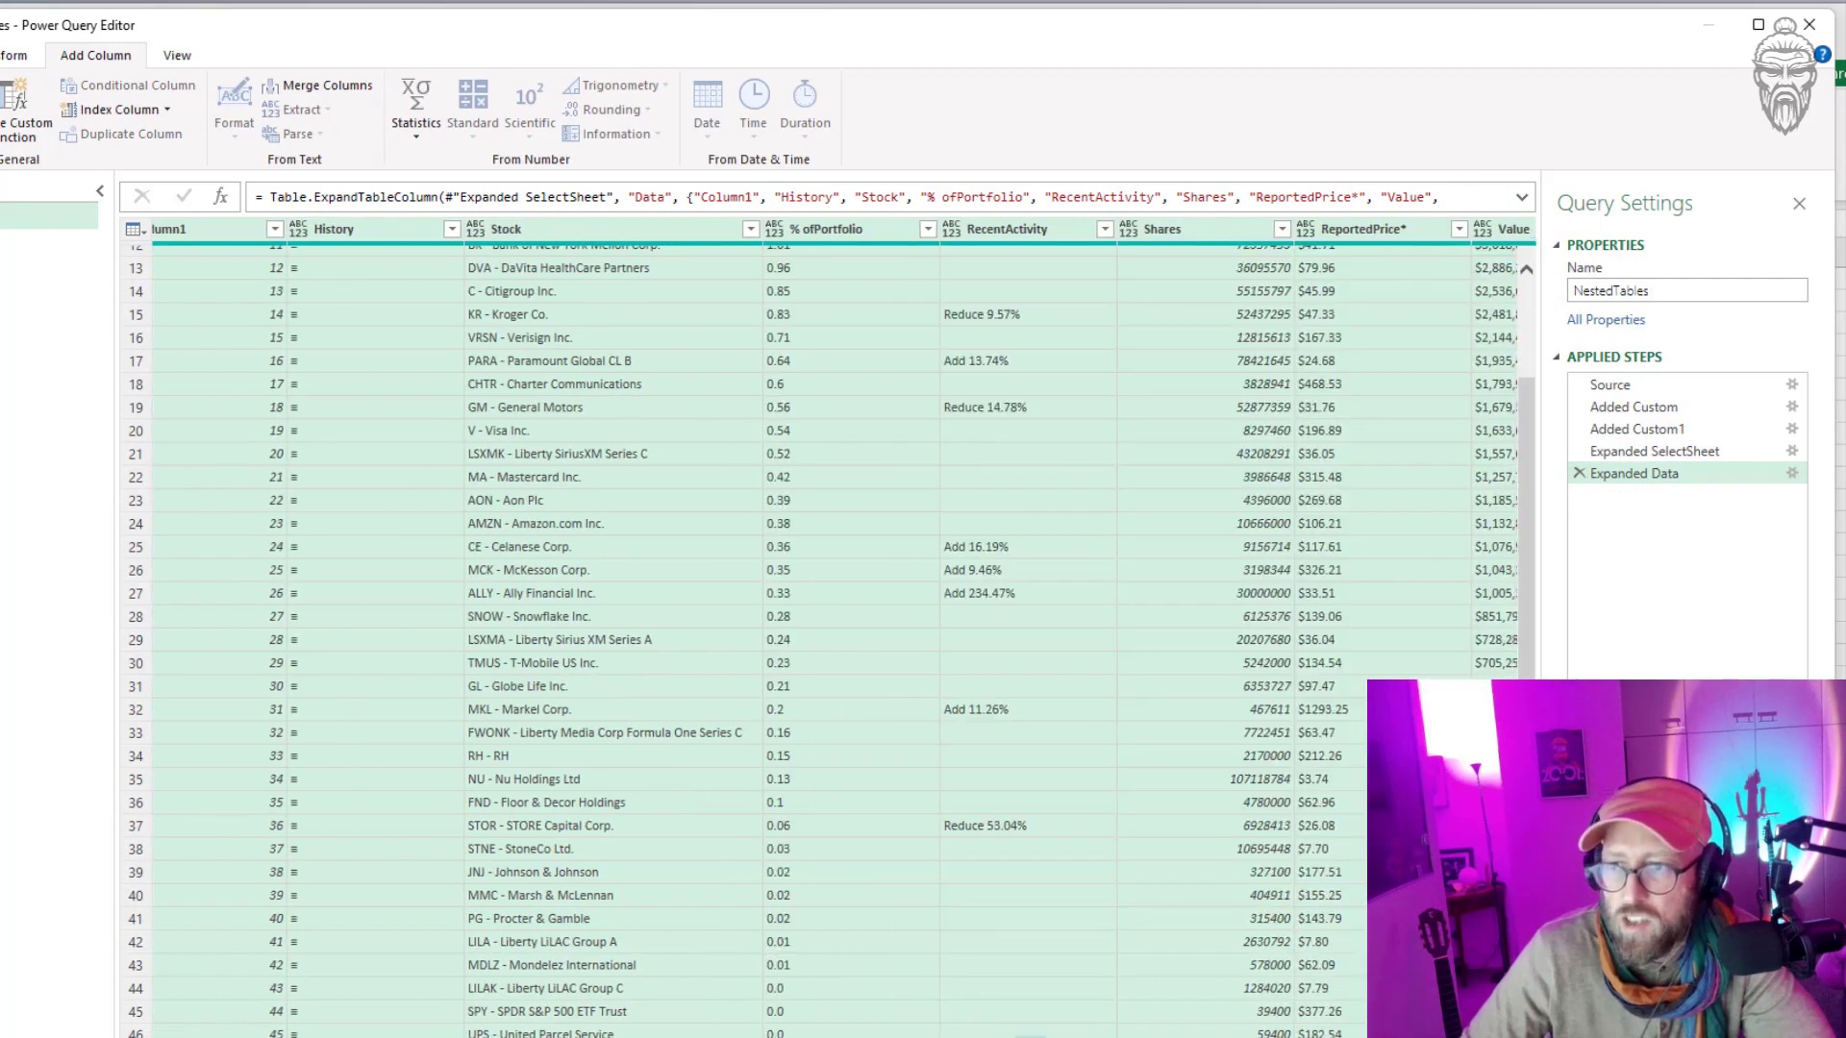
{"action": "scroll", "coordinate": [1066, 454], "scroll_direction": "right", "scroll_amount": 5}
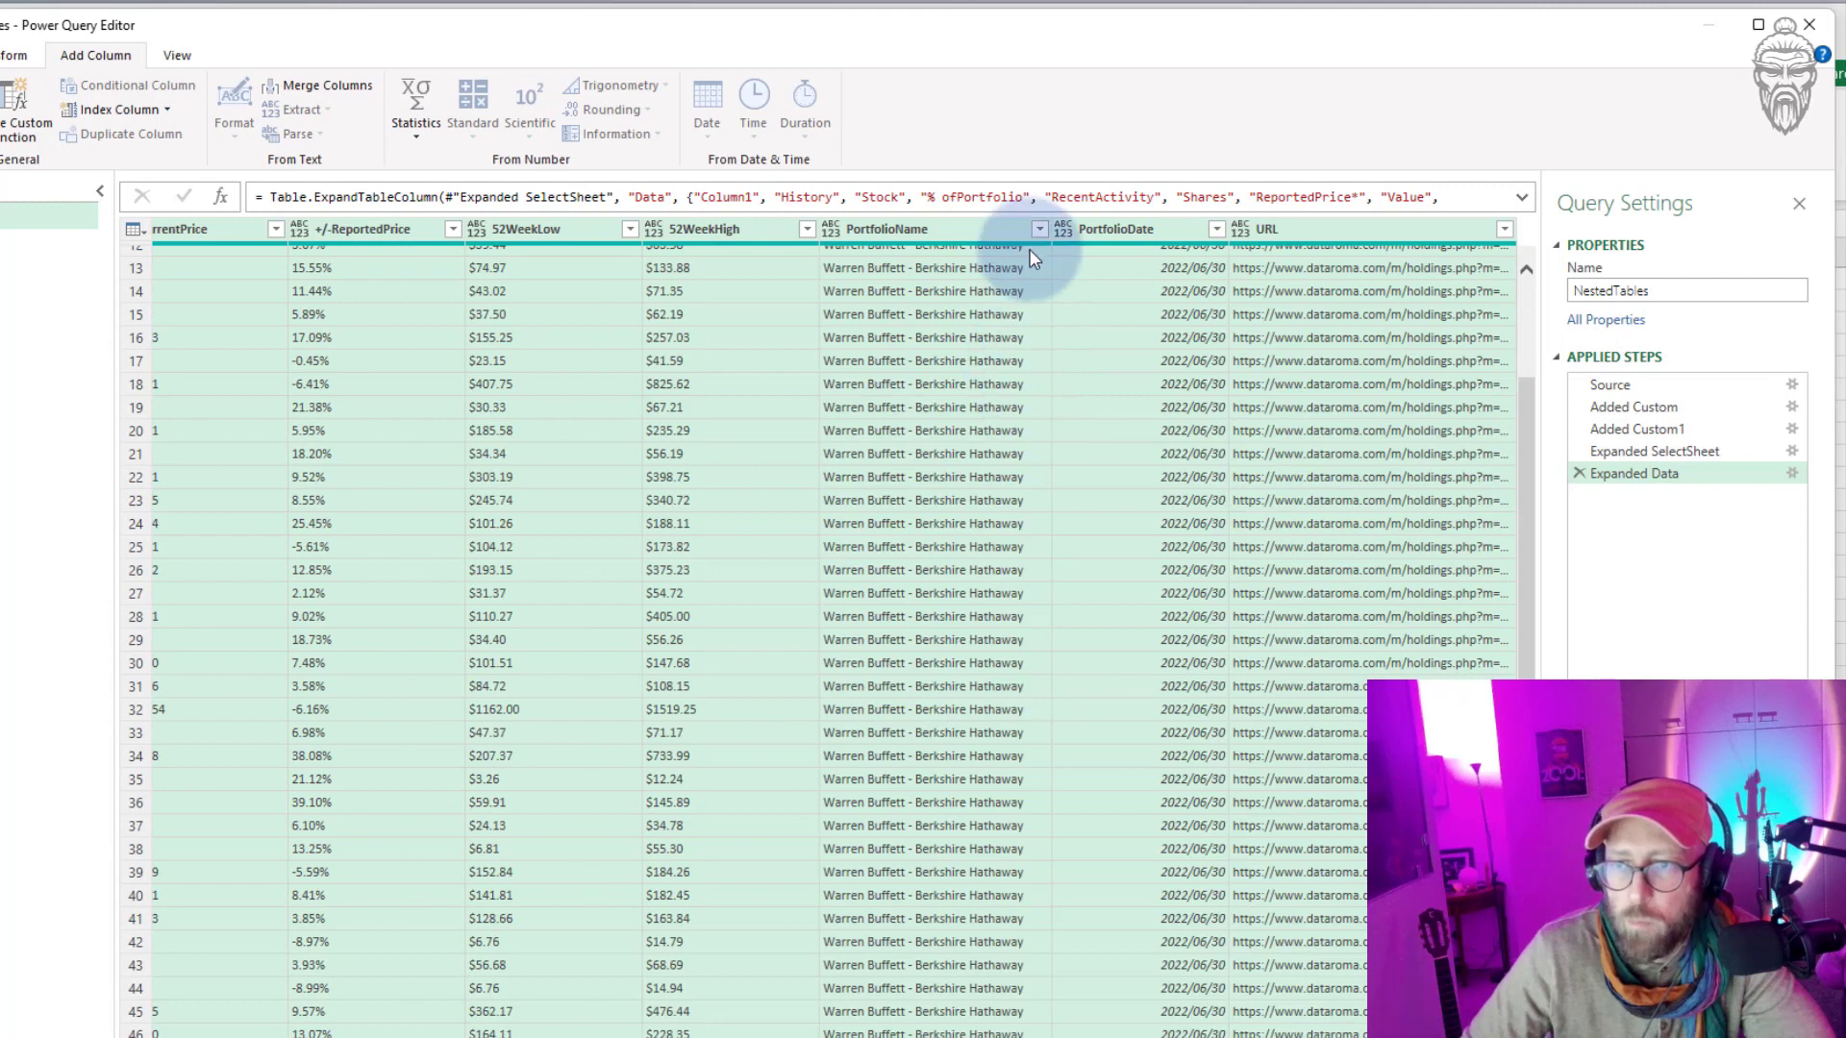
Check the PortfolioName values without filtering, then view the Added Custom1 step.
{"action": "left_click", "coordinate": [1039, 229]}
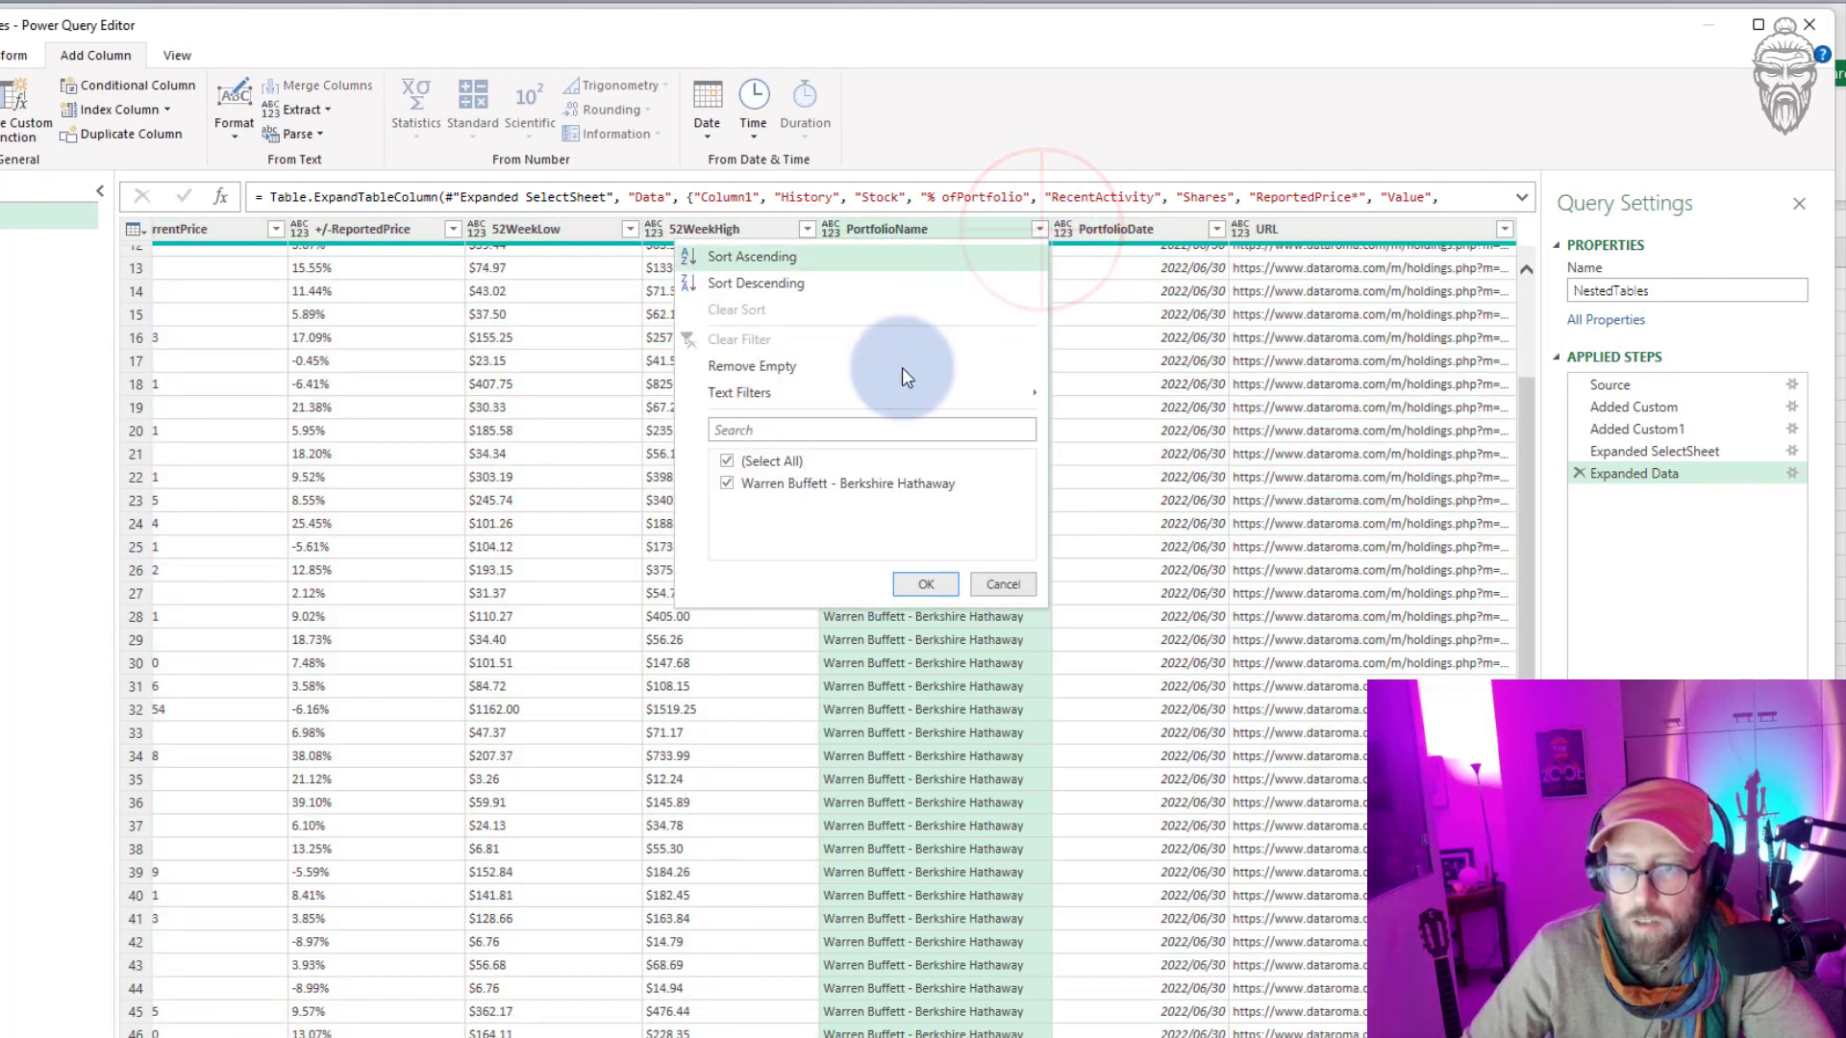
{"action": "left_click", "coordinate": [1012, 595]}
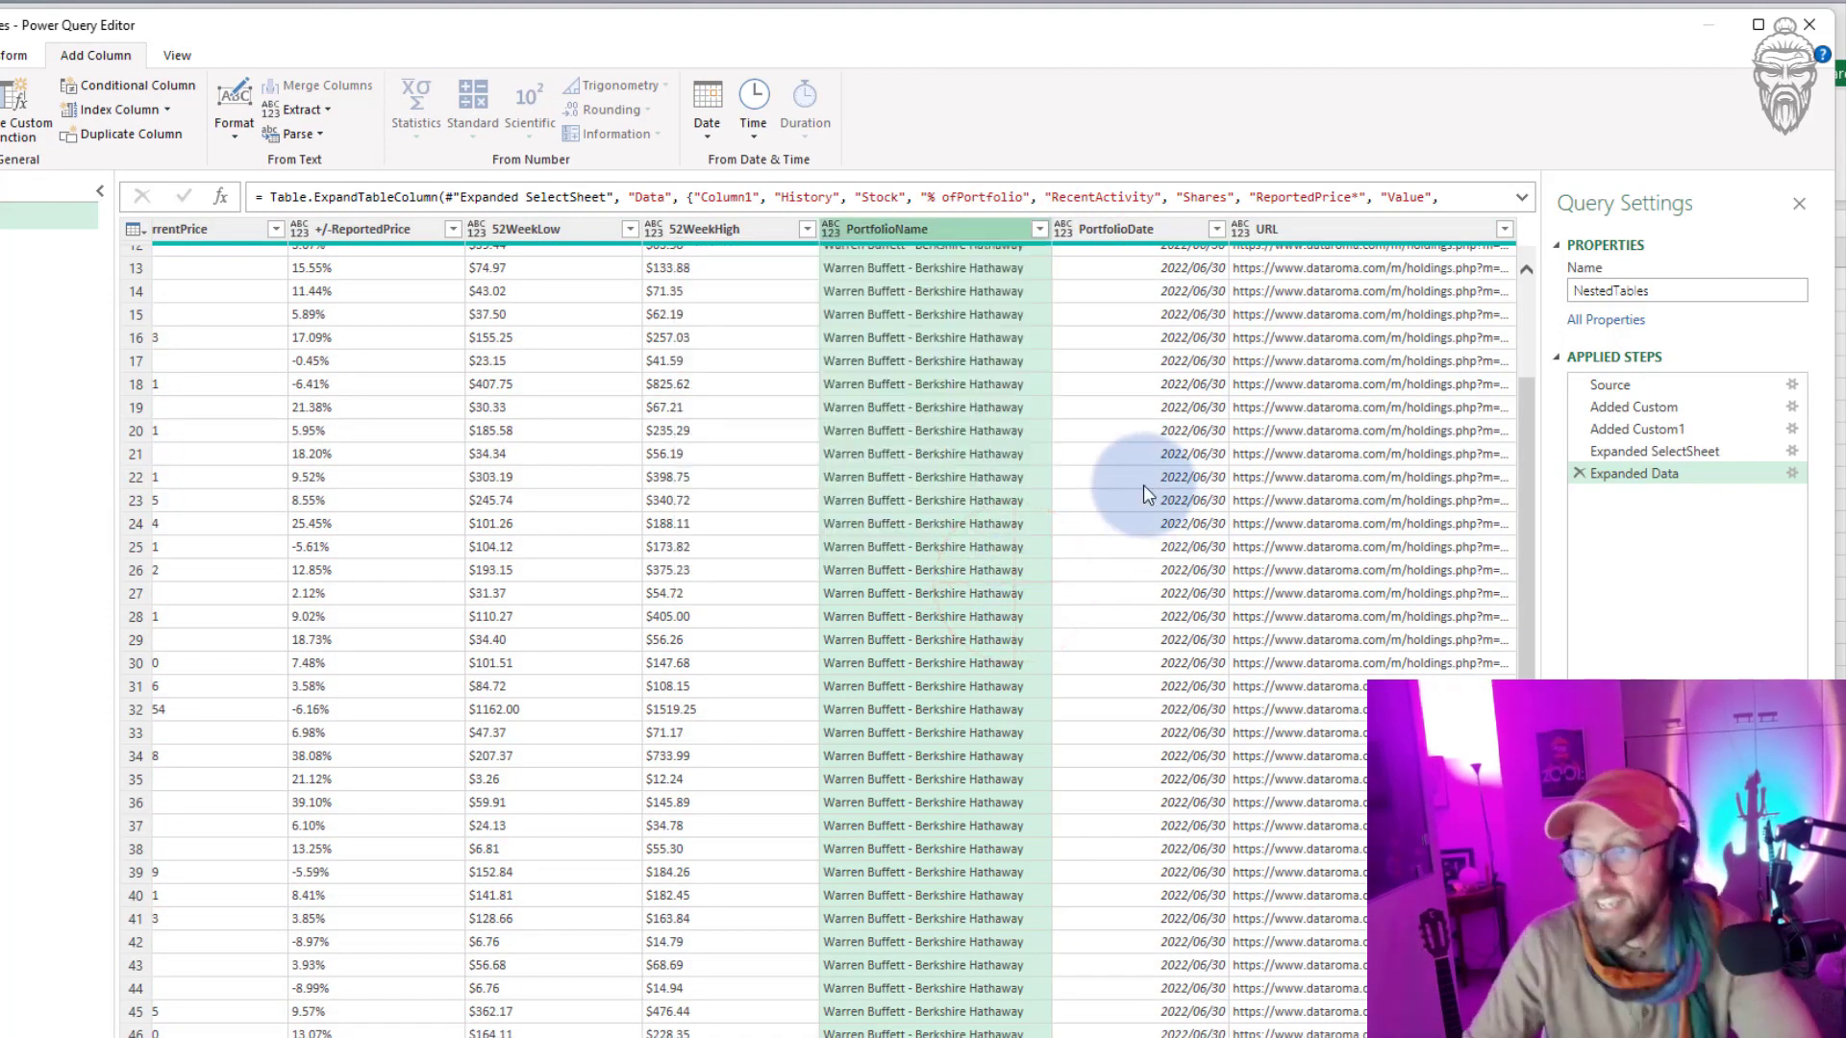
{"action": "left_click", "coordinate": [1658, 429]}
Step through the final applied steps and duplicate the NestedTables query as NestedTables (2).
{"action": "left_click", "coordinate": [1659, 454]}
{"action": "left_click", "coordinate": [1654, 473]}
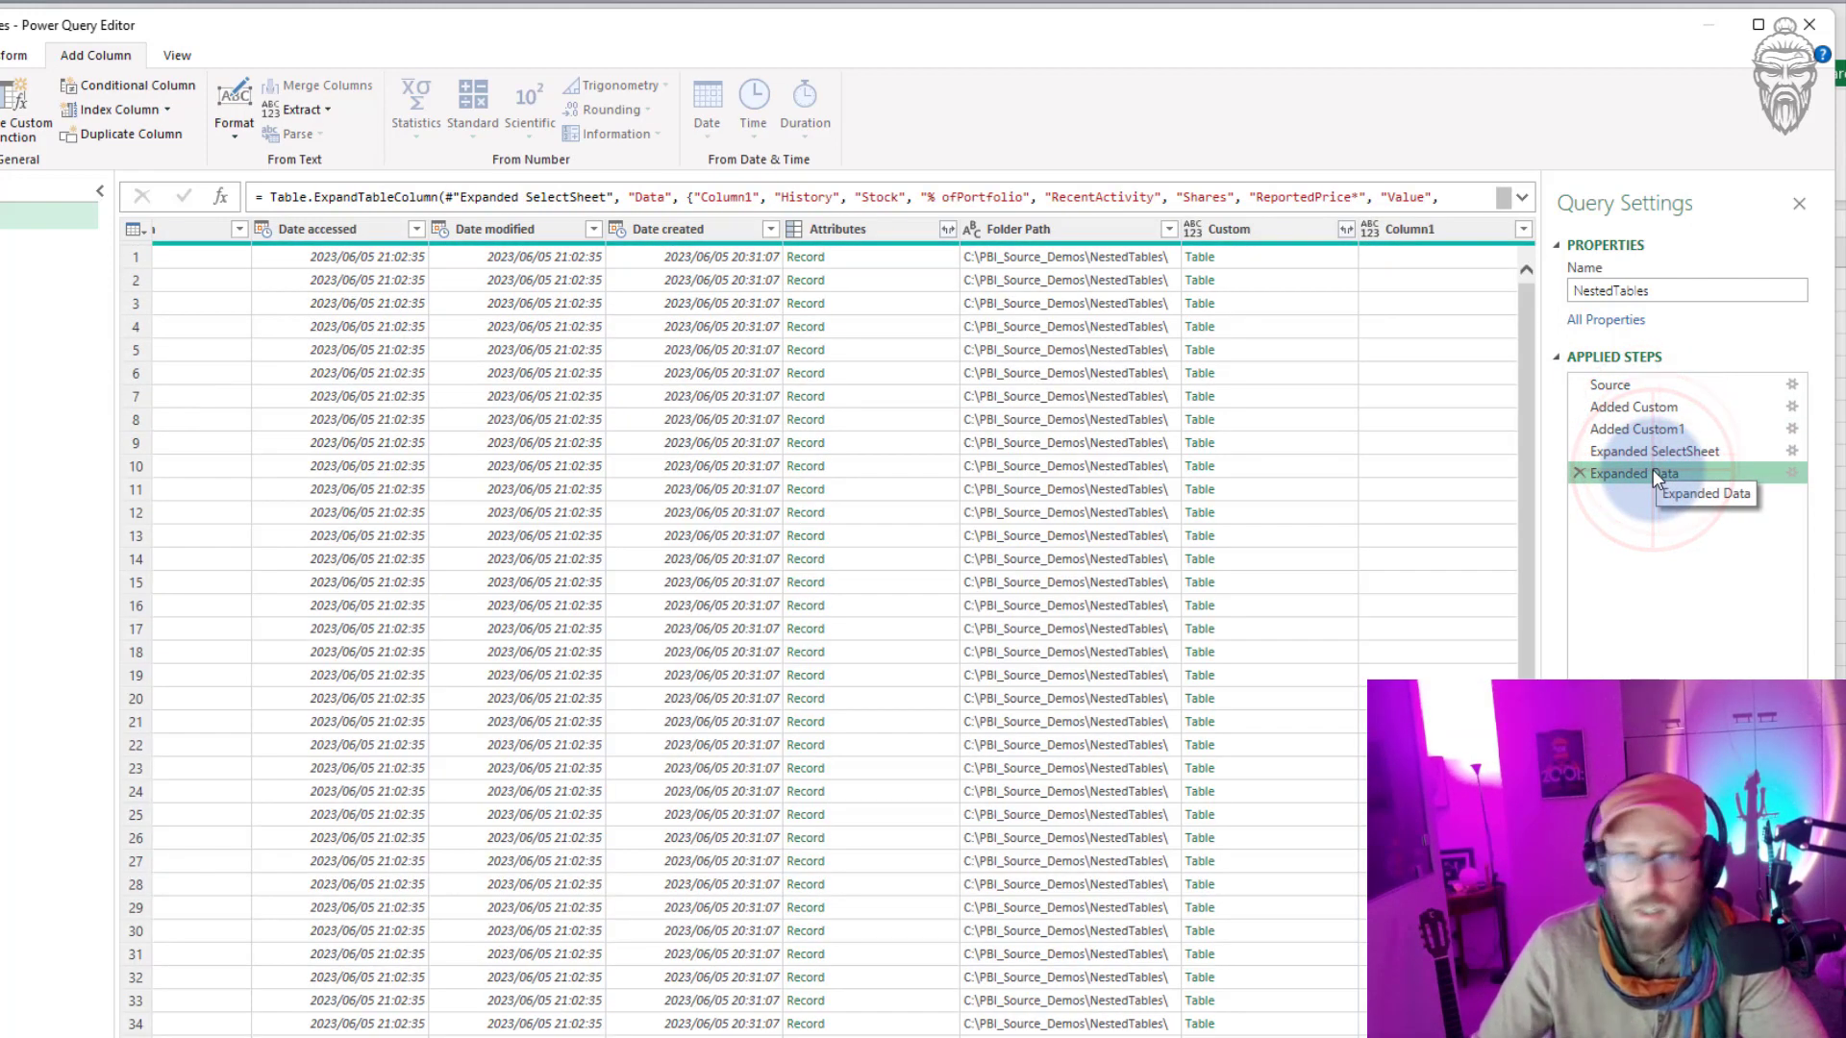
{"action": "left_click", "coordinate": [33, 273]}
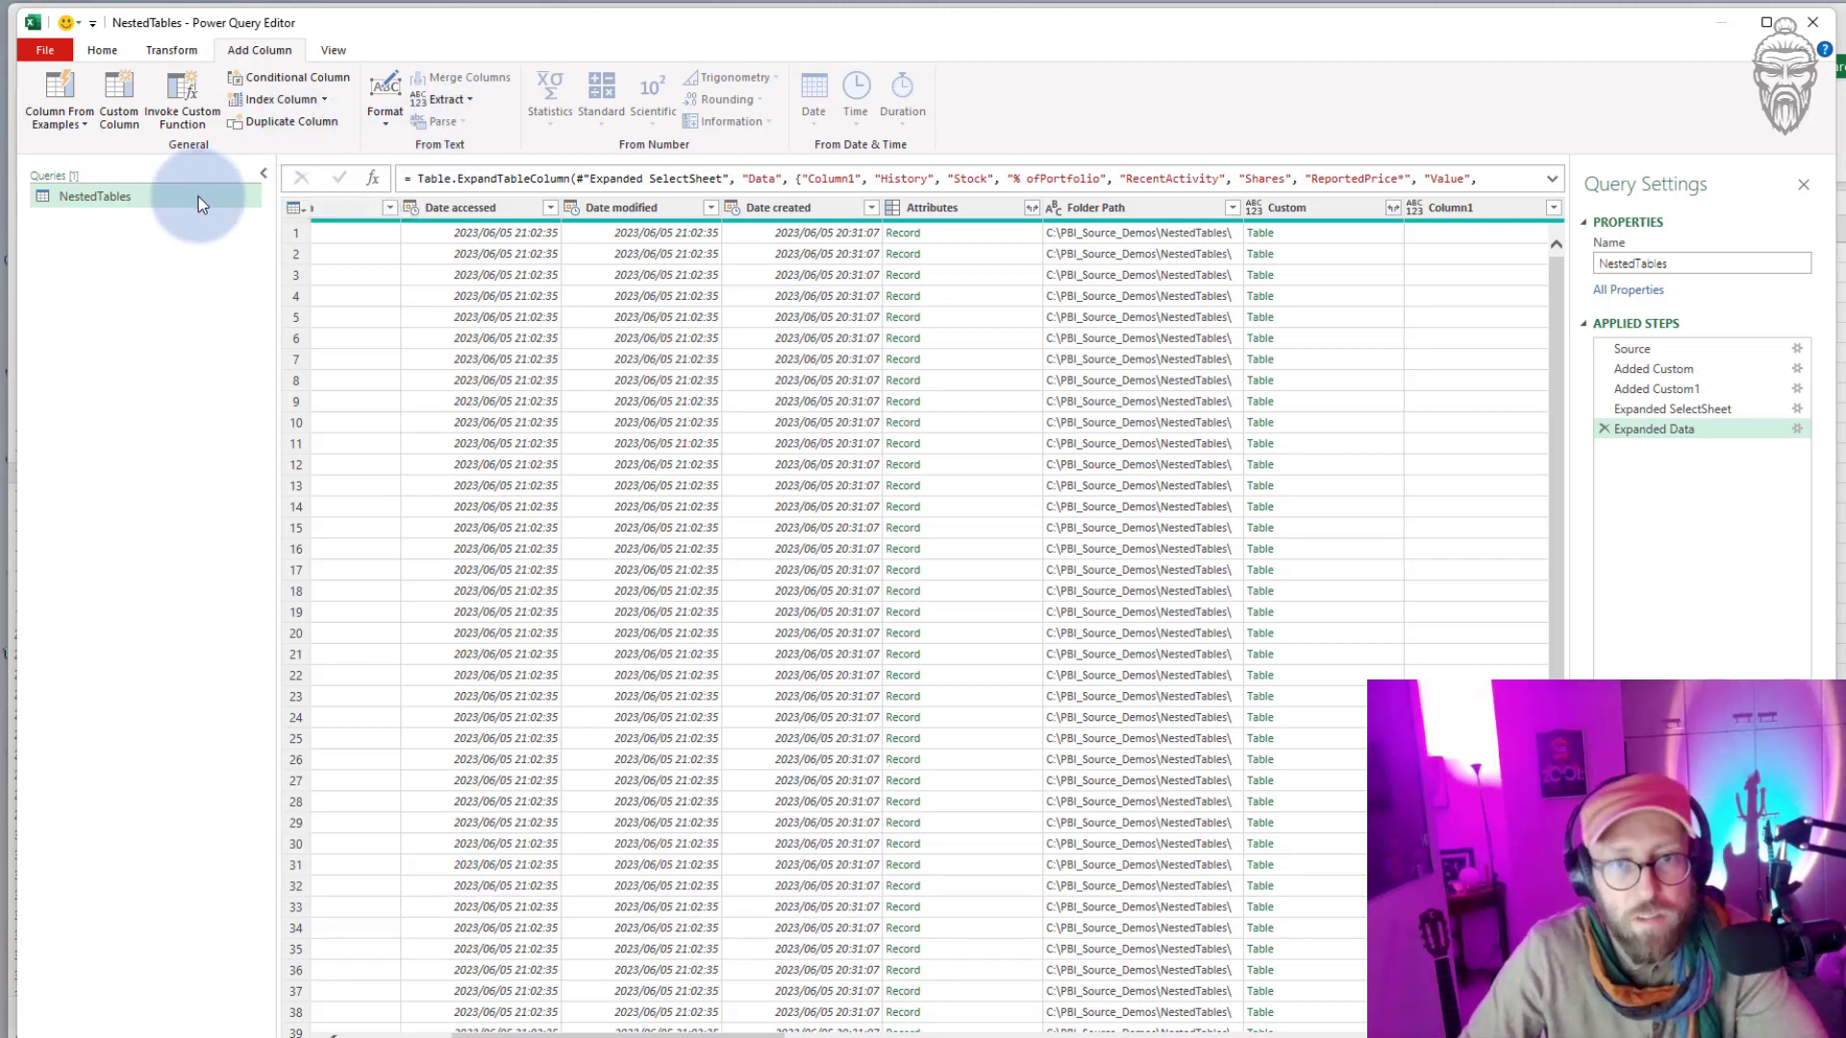
{"action": "right_click", "coordinate": [188, 198]}
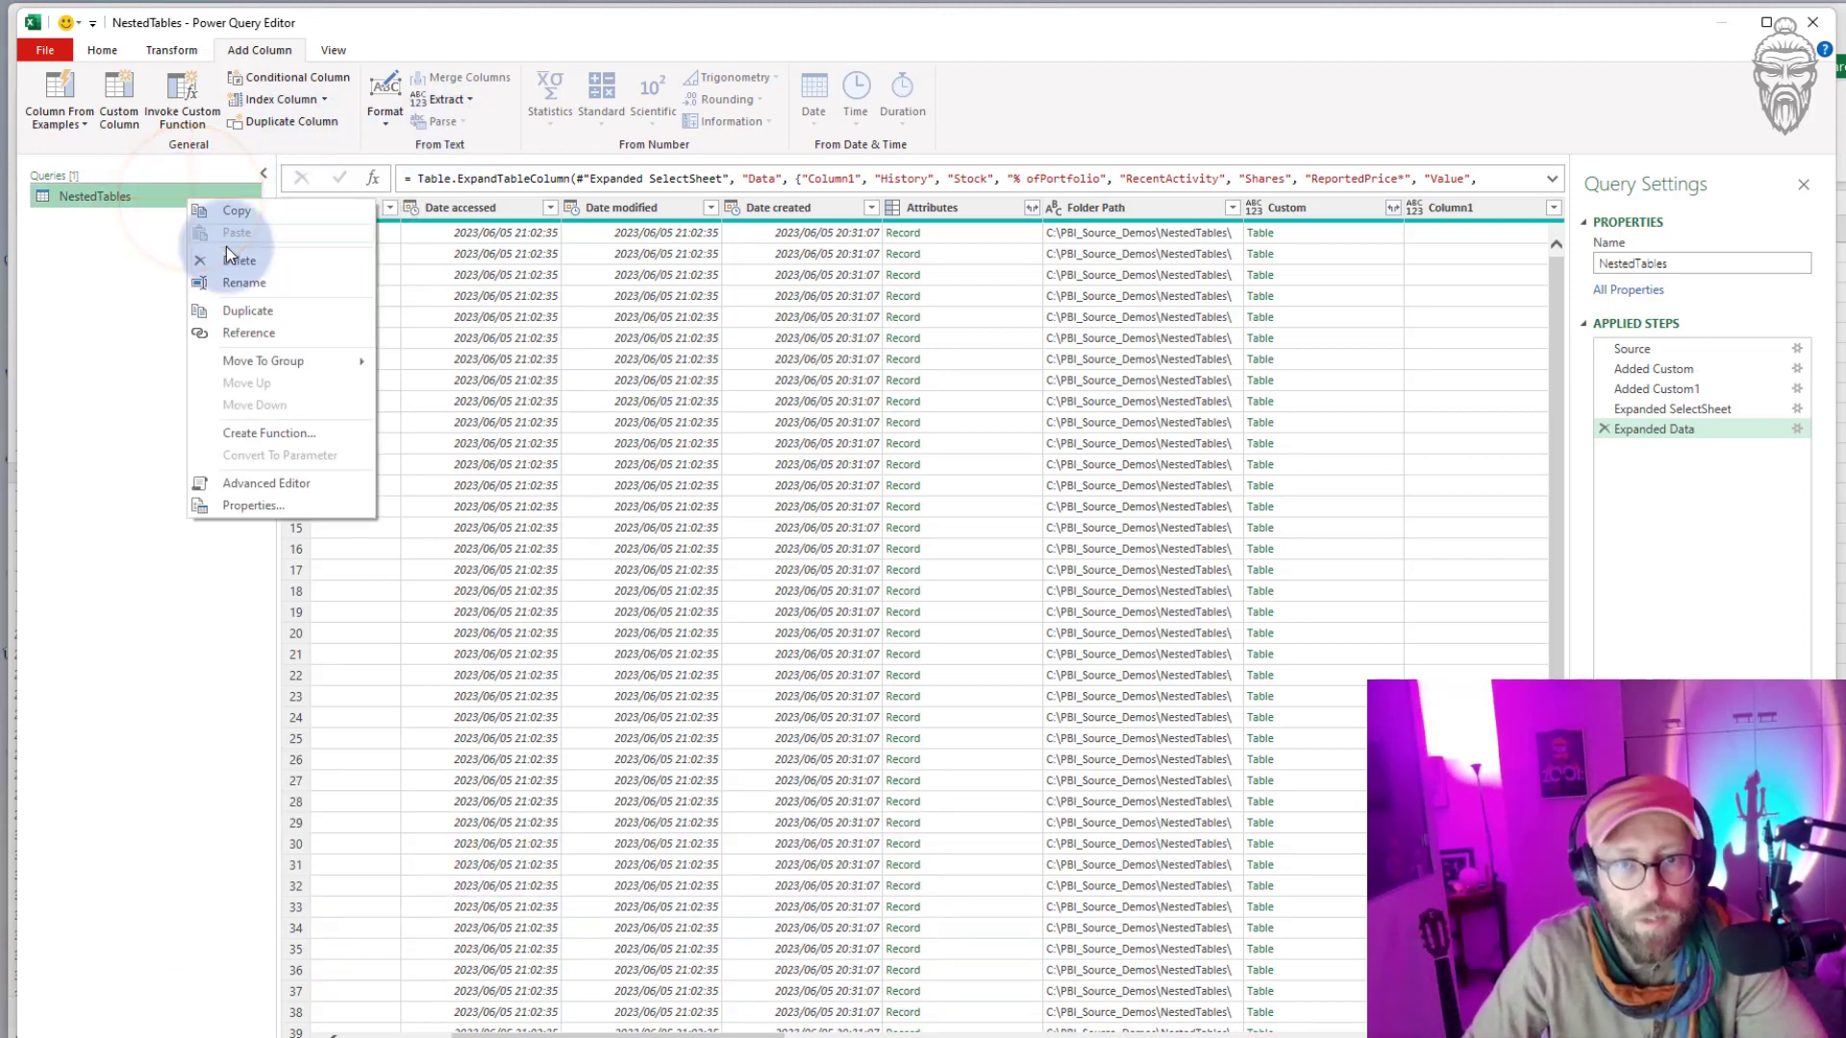
{"action": "left_click", "coordinate": [253, 313]}
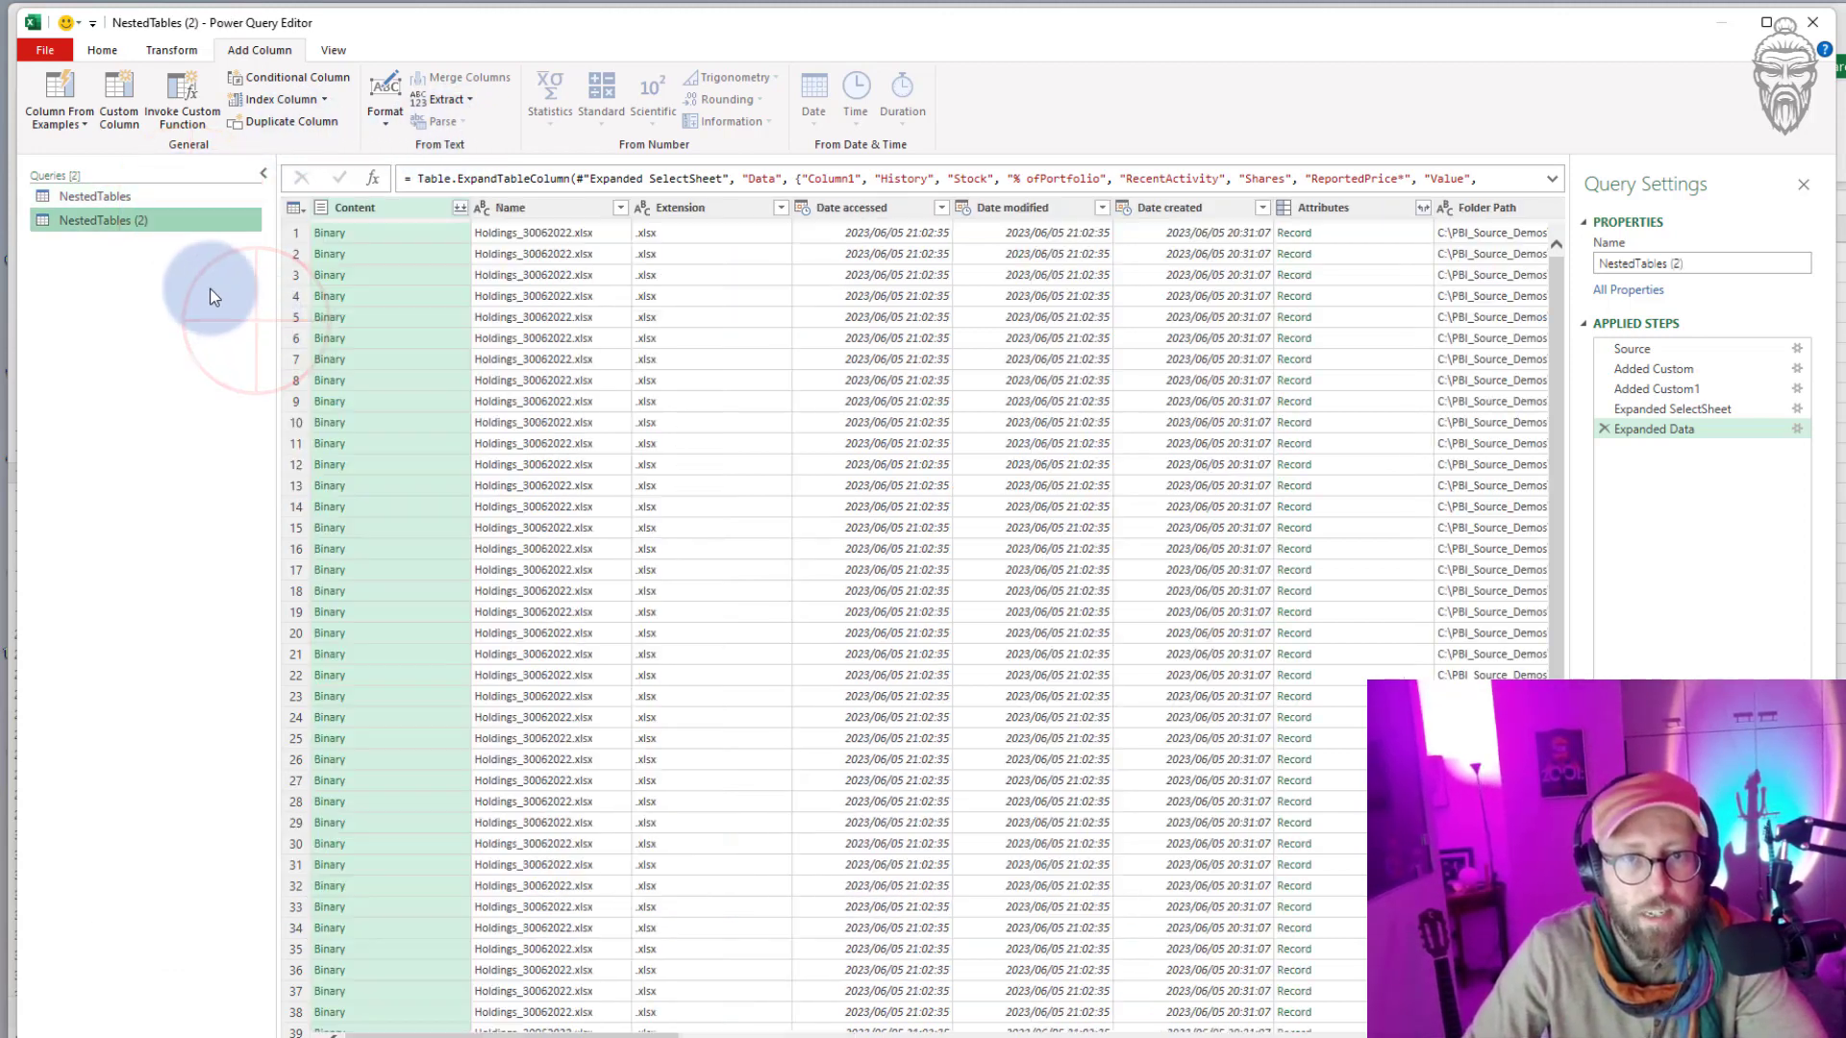
Create a new blank query, Query1, via New Query > Other Sources > Blank Query.
{"action": "right_click", "coordinate": [131, 266]}
{"action": "mouse_move", "coordinate": [271, 310]}
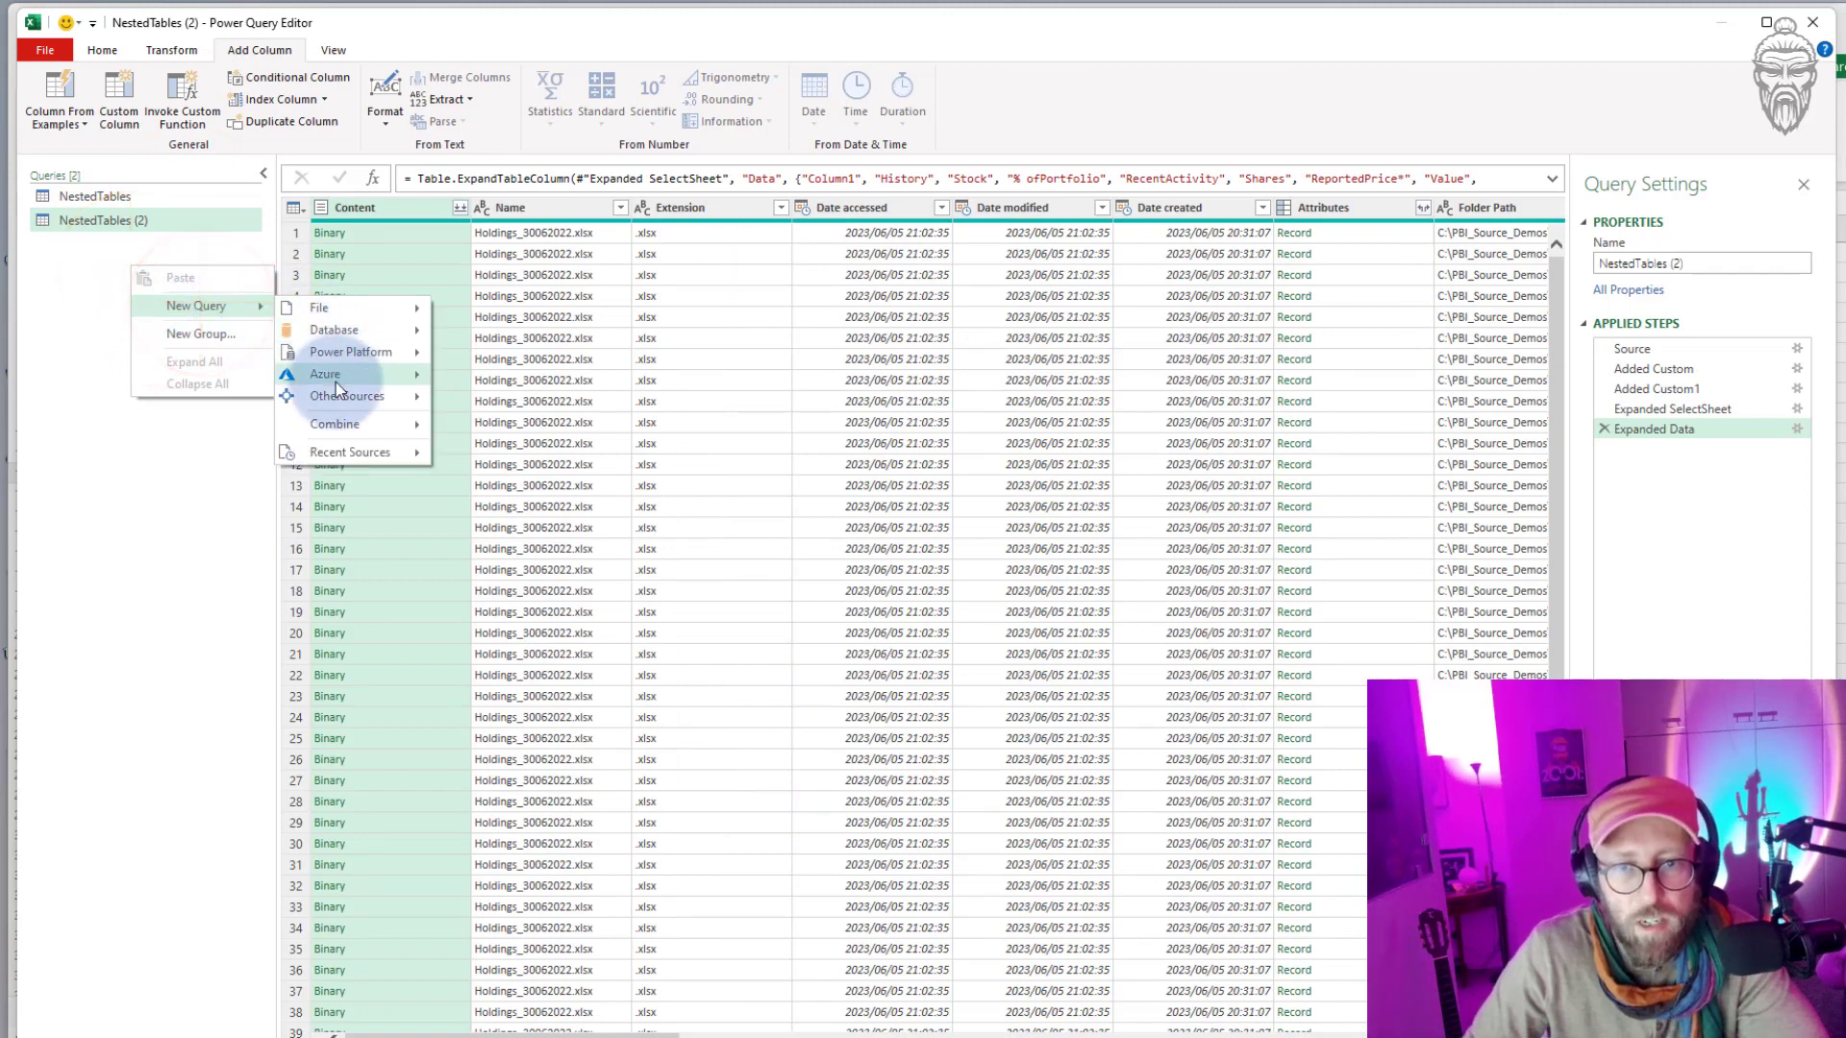
{"action": "mouse_move", "coordinate": [343, 396]}
{"action": "left_click", "coordinate": [484, 486]}
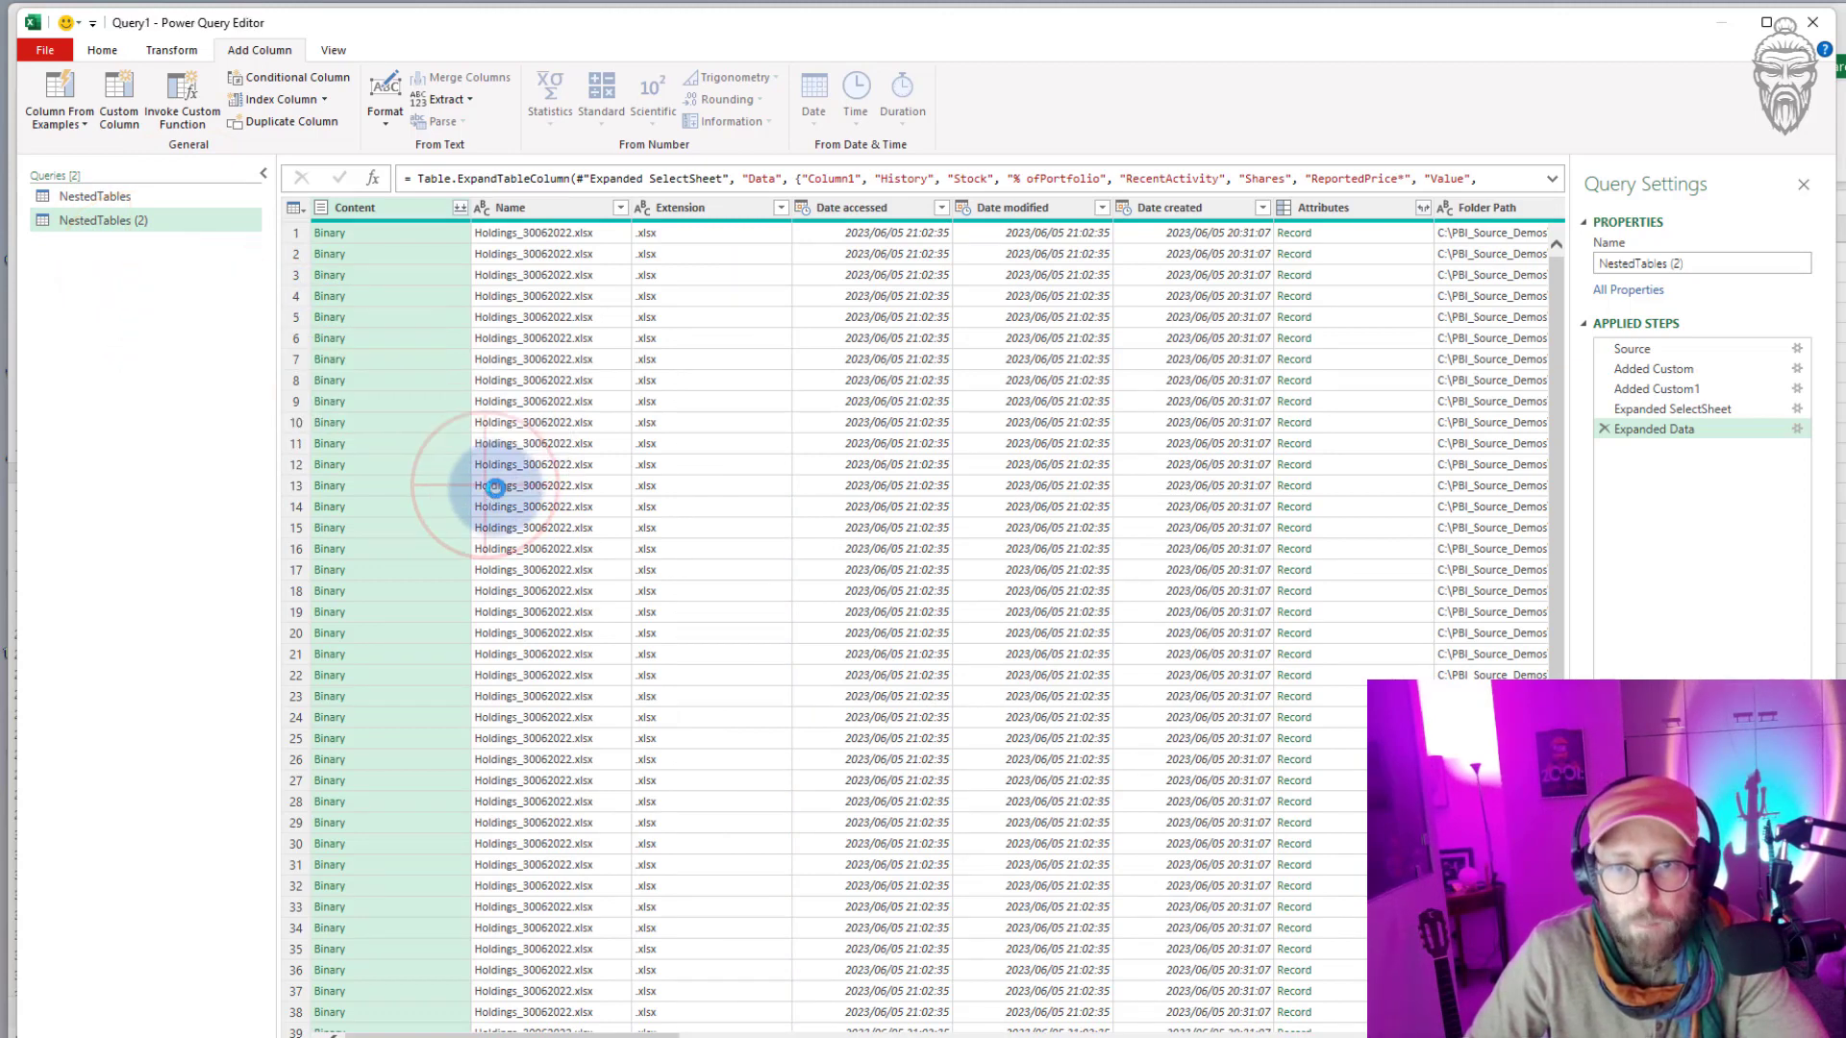
{"action": "left_click", "coordinate": [463, 177]}
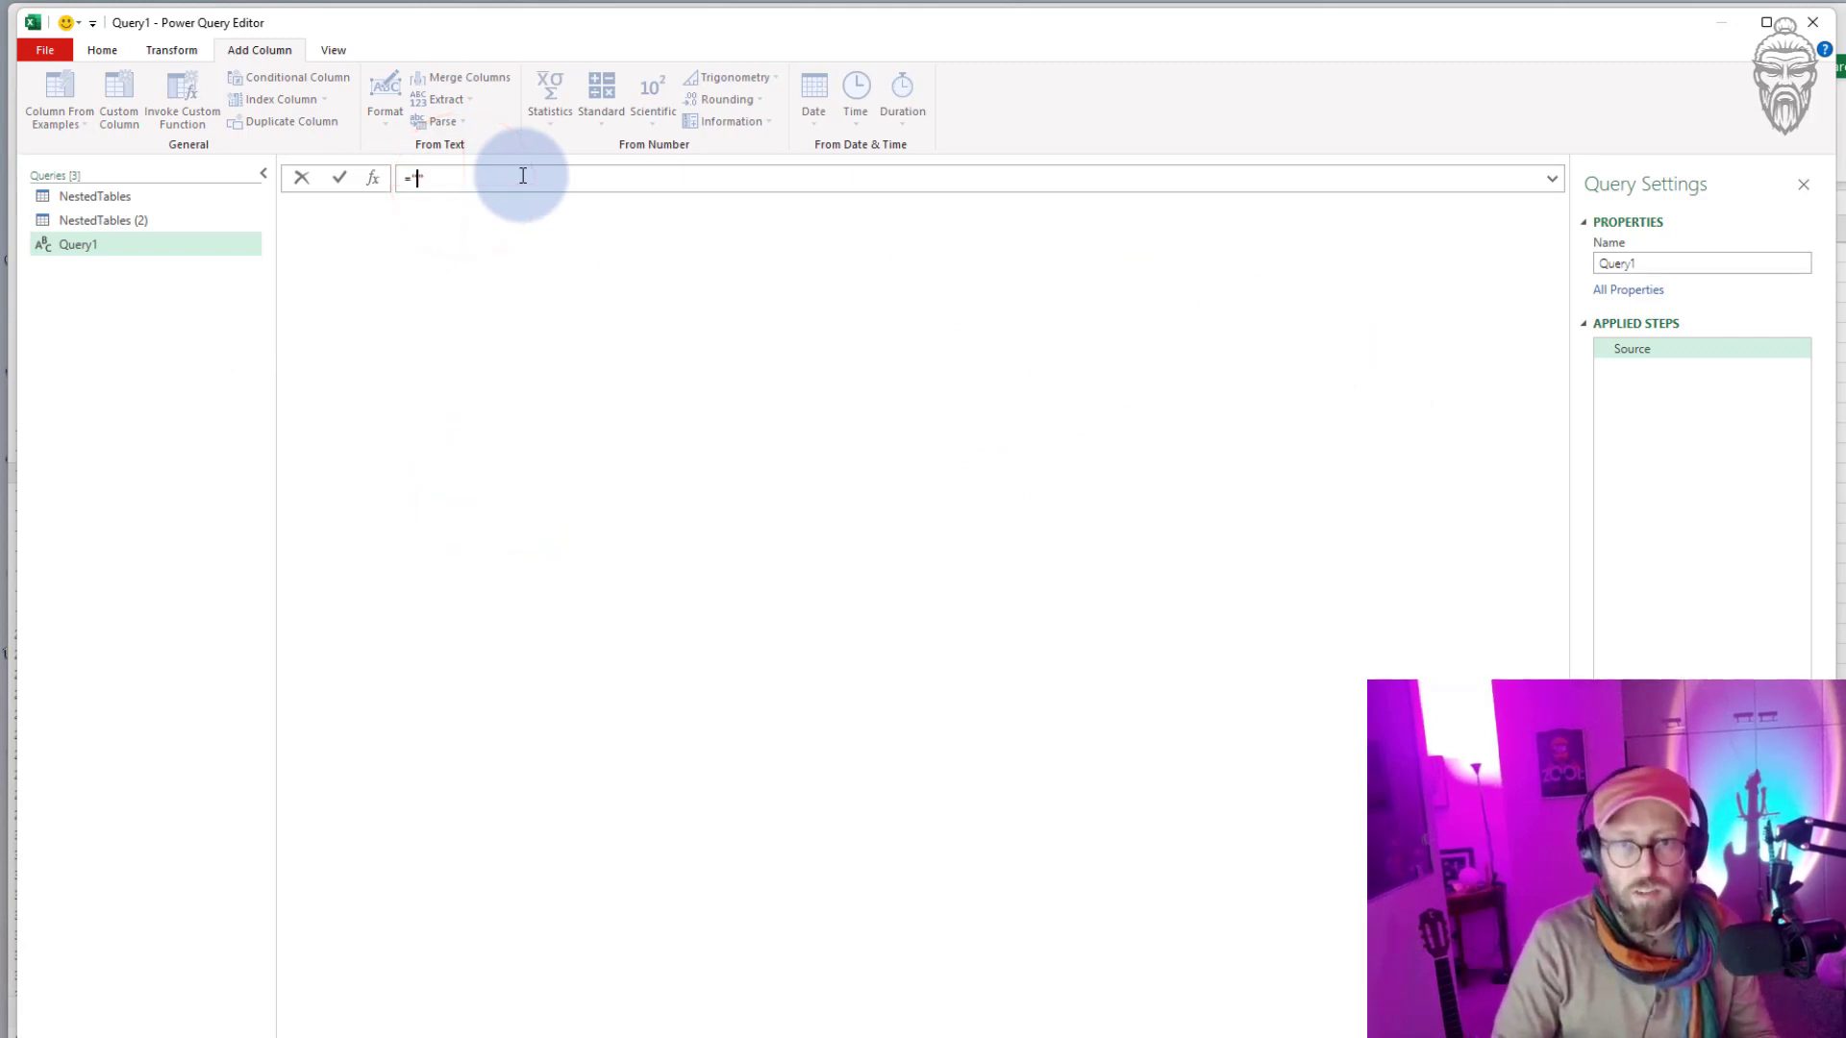
Enter the list {"WarrenBuffet","CharlieMunger"} as Query1's formula.
{"action": "key", "text": "Delete"}
{"action": "key", "text": "Delete"}
{"action": "type", "text": "{\""}
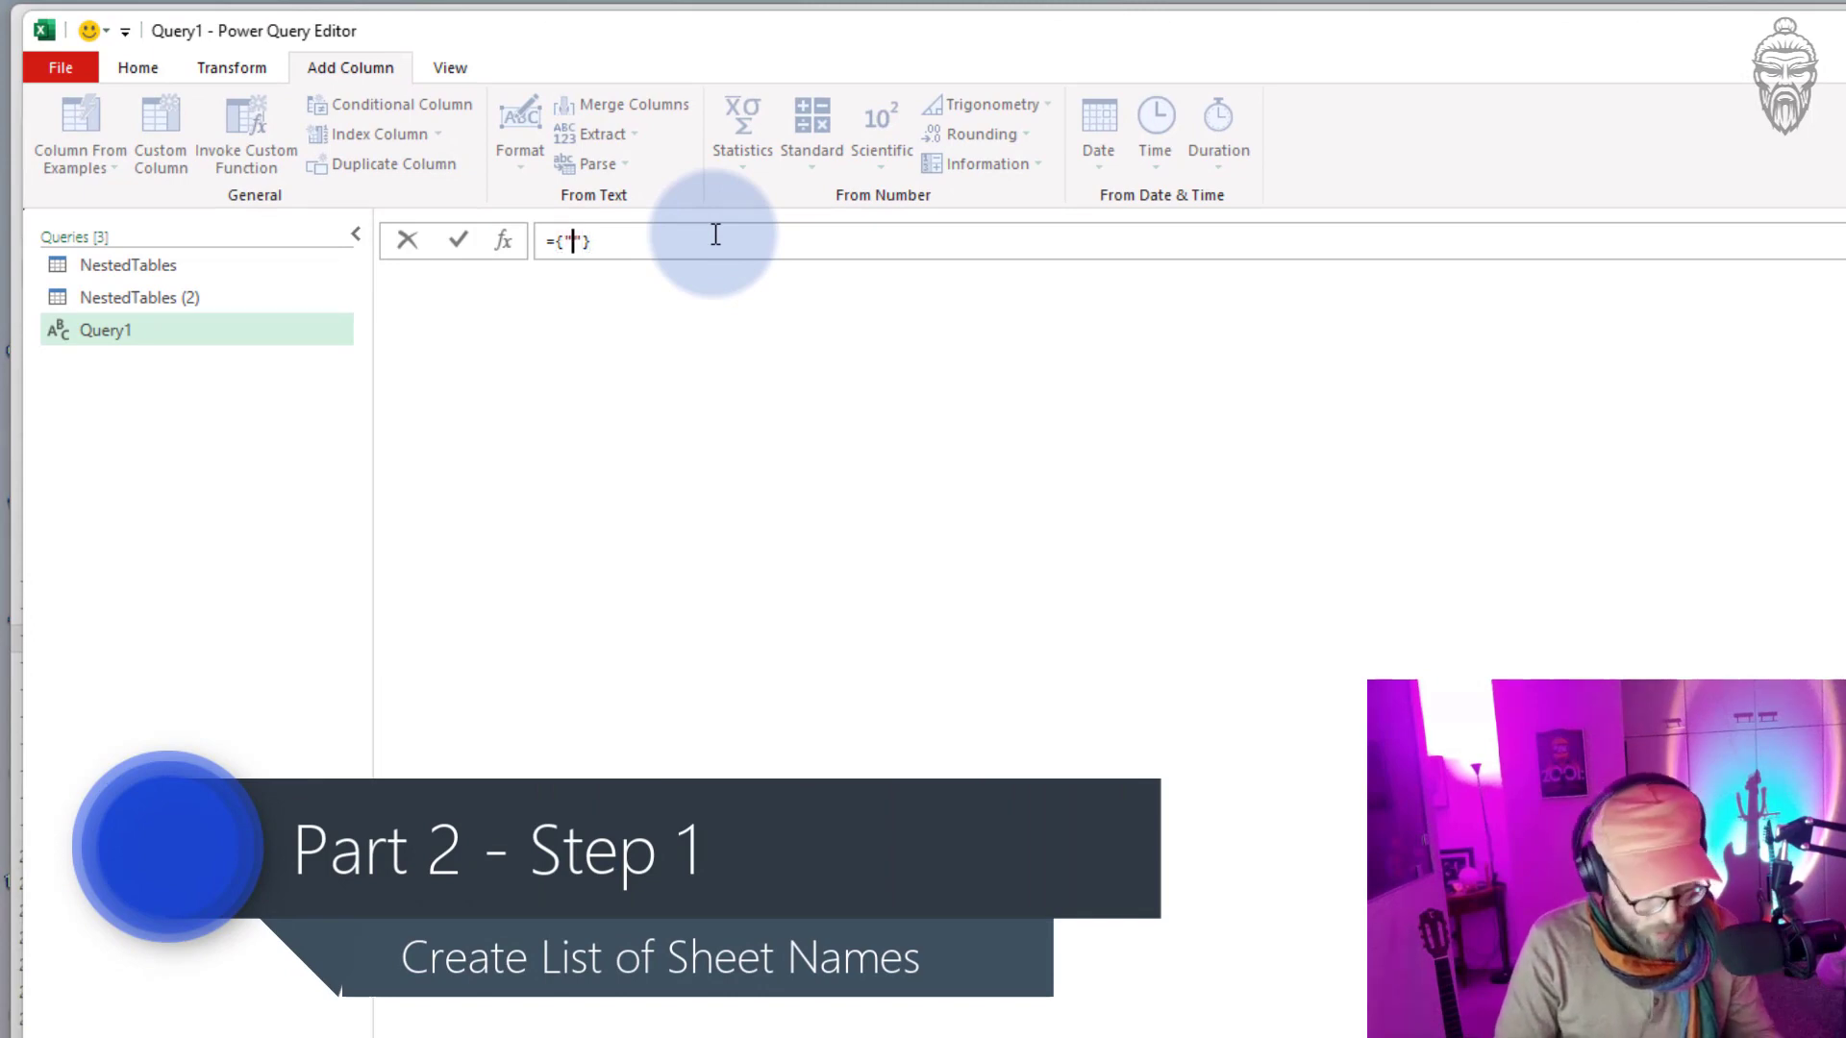
{"action": "type", "text": "WarrenBu"}
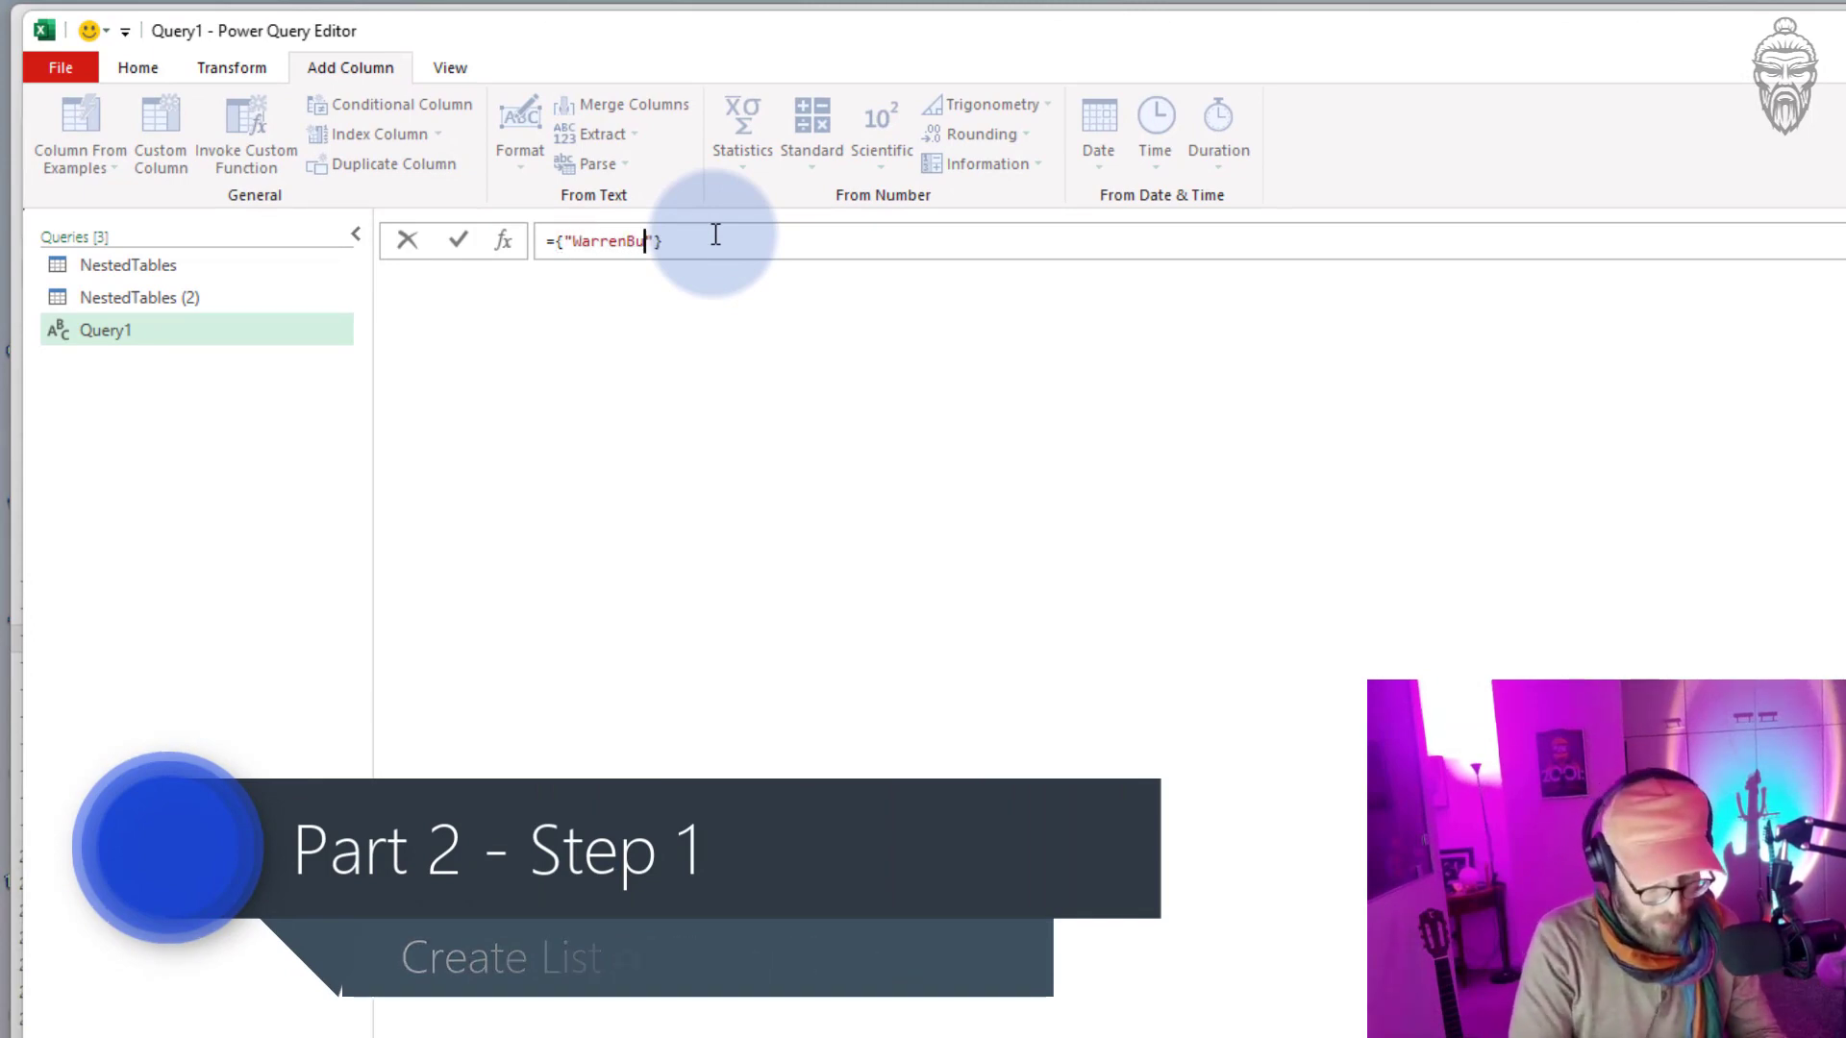
{"action": "type", "text": "ffet\", \"CharlieMunger"}
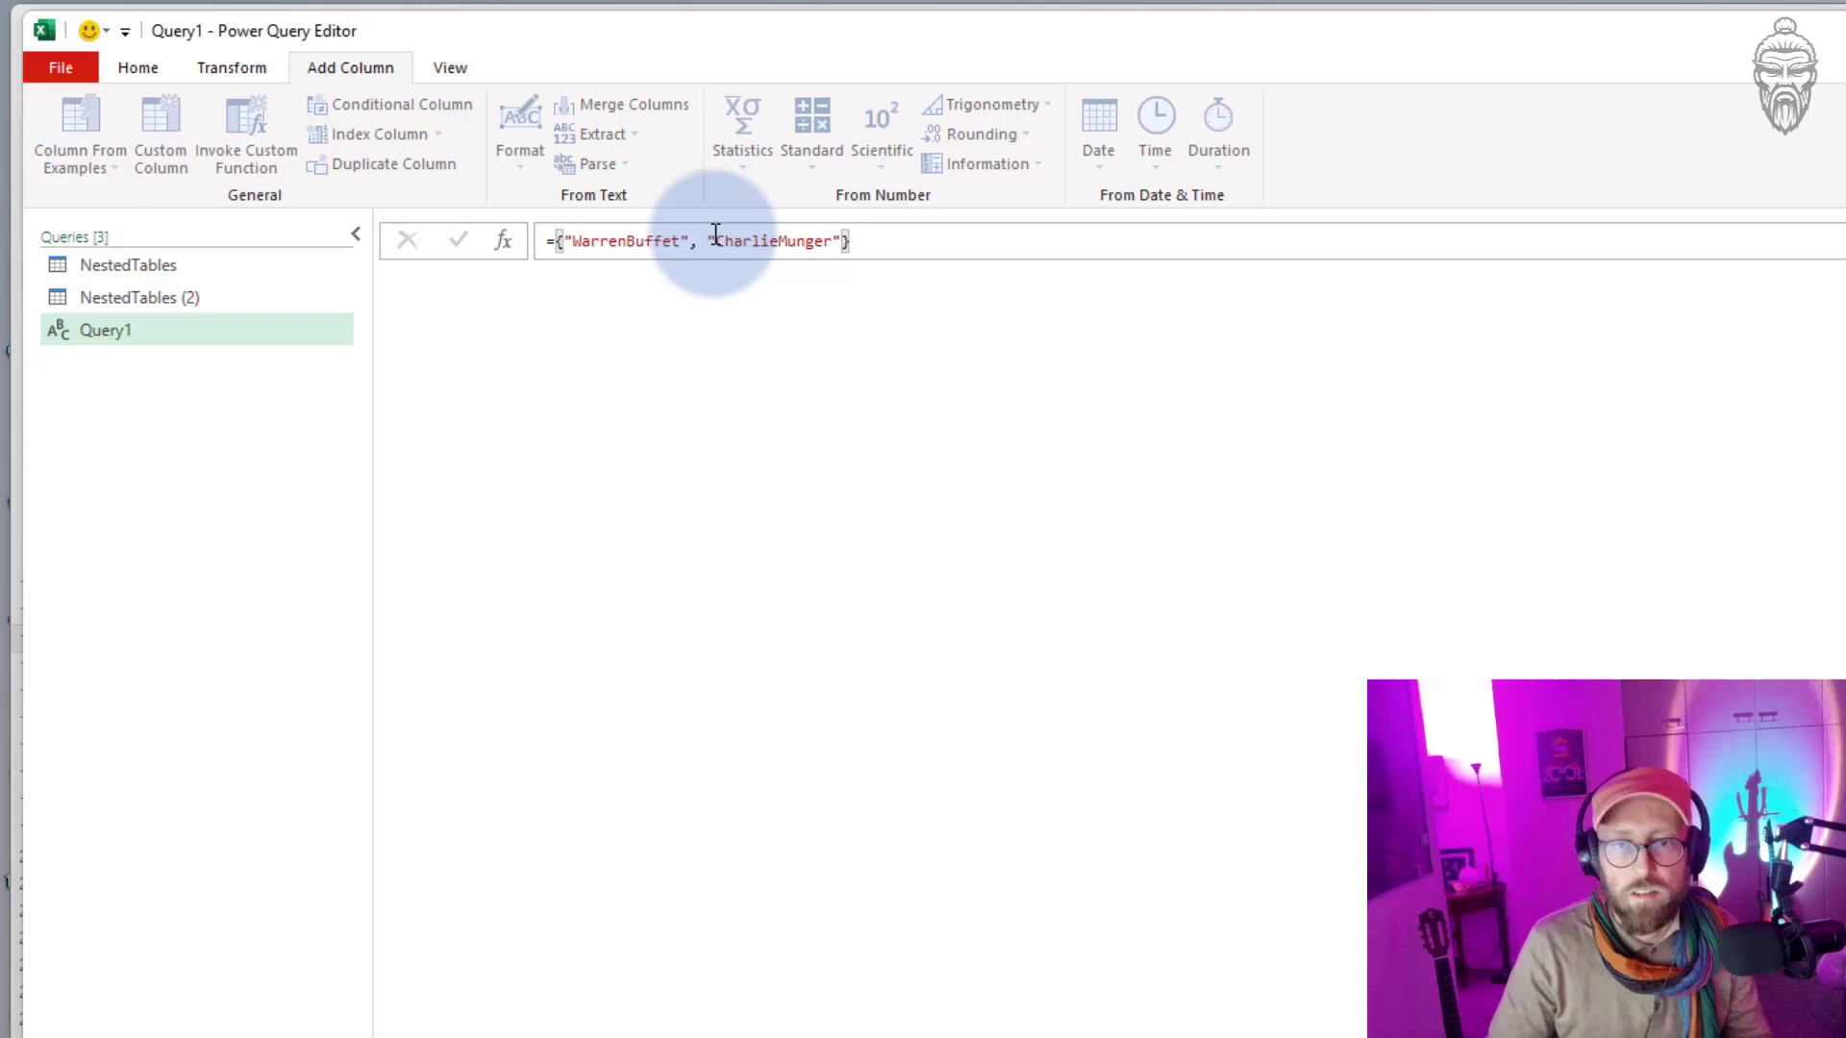
{"action": "key", "text": "Return"}
{"action": "left_click", "coordinate": [394, 334]}
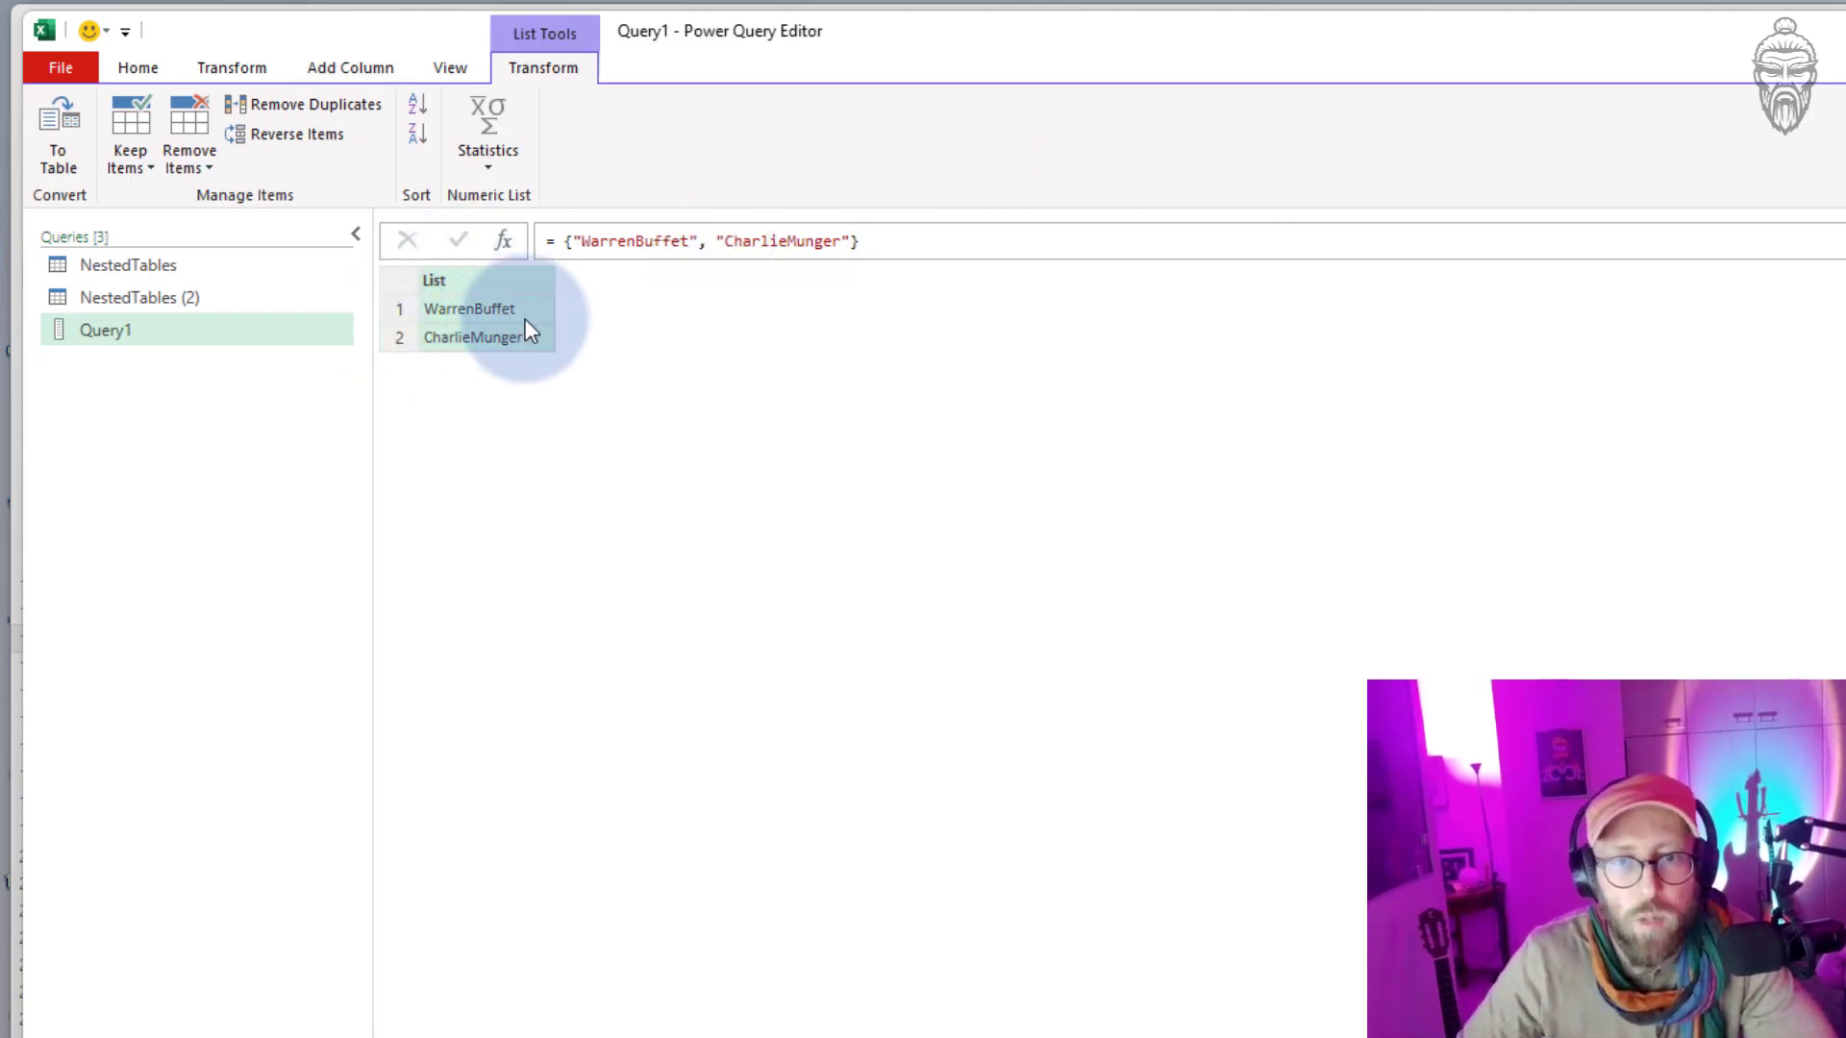
Rename Query1 to InvestorList and reopen the NestedTables (2) query.
{"action": "double_click", "coordinate": [1671, 263]}
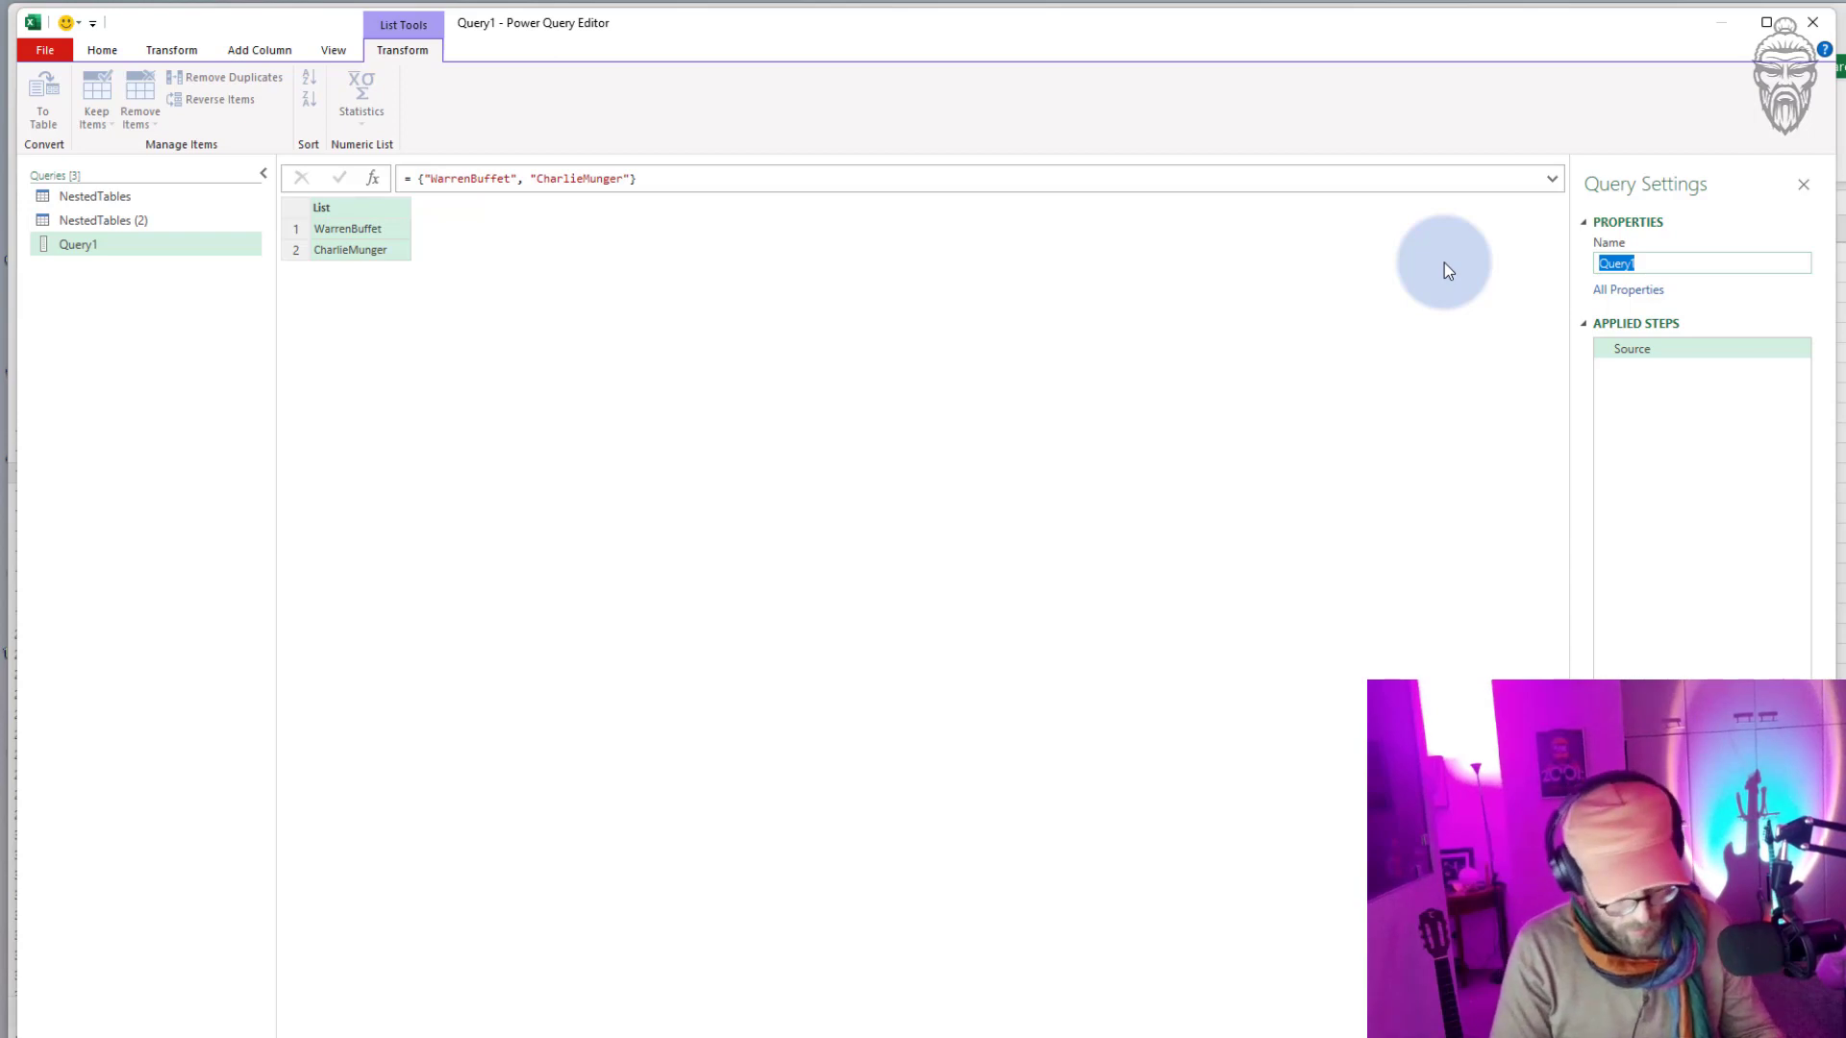
{"action": "type", "text": "InvestorL"}
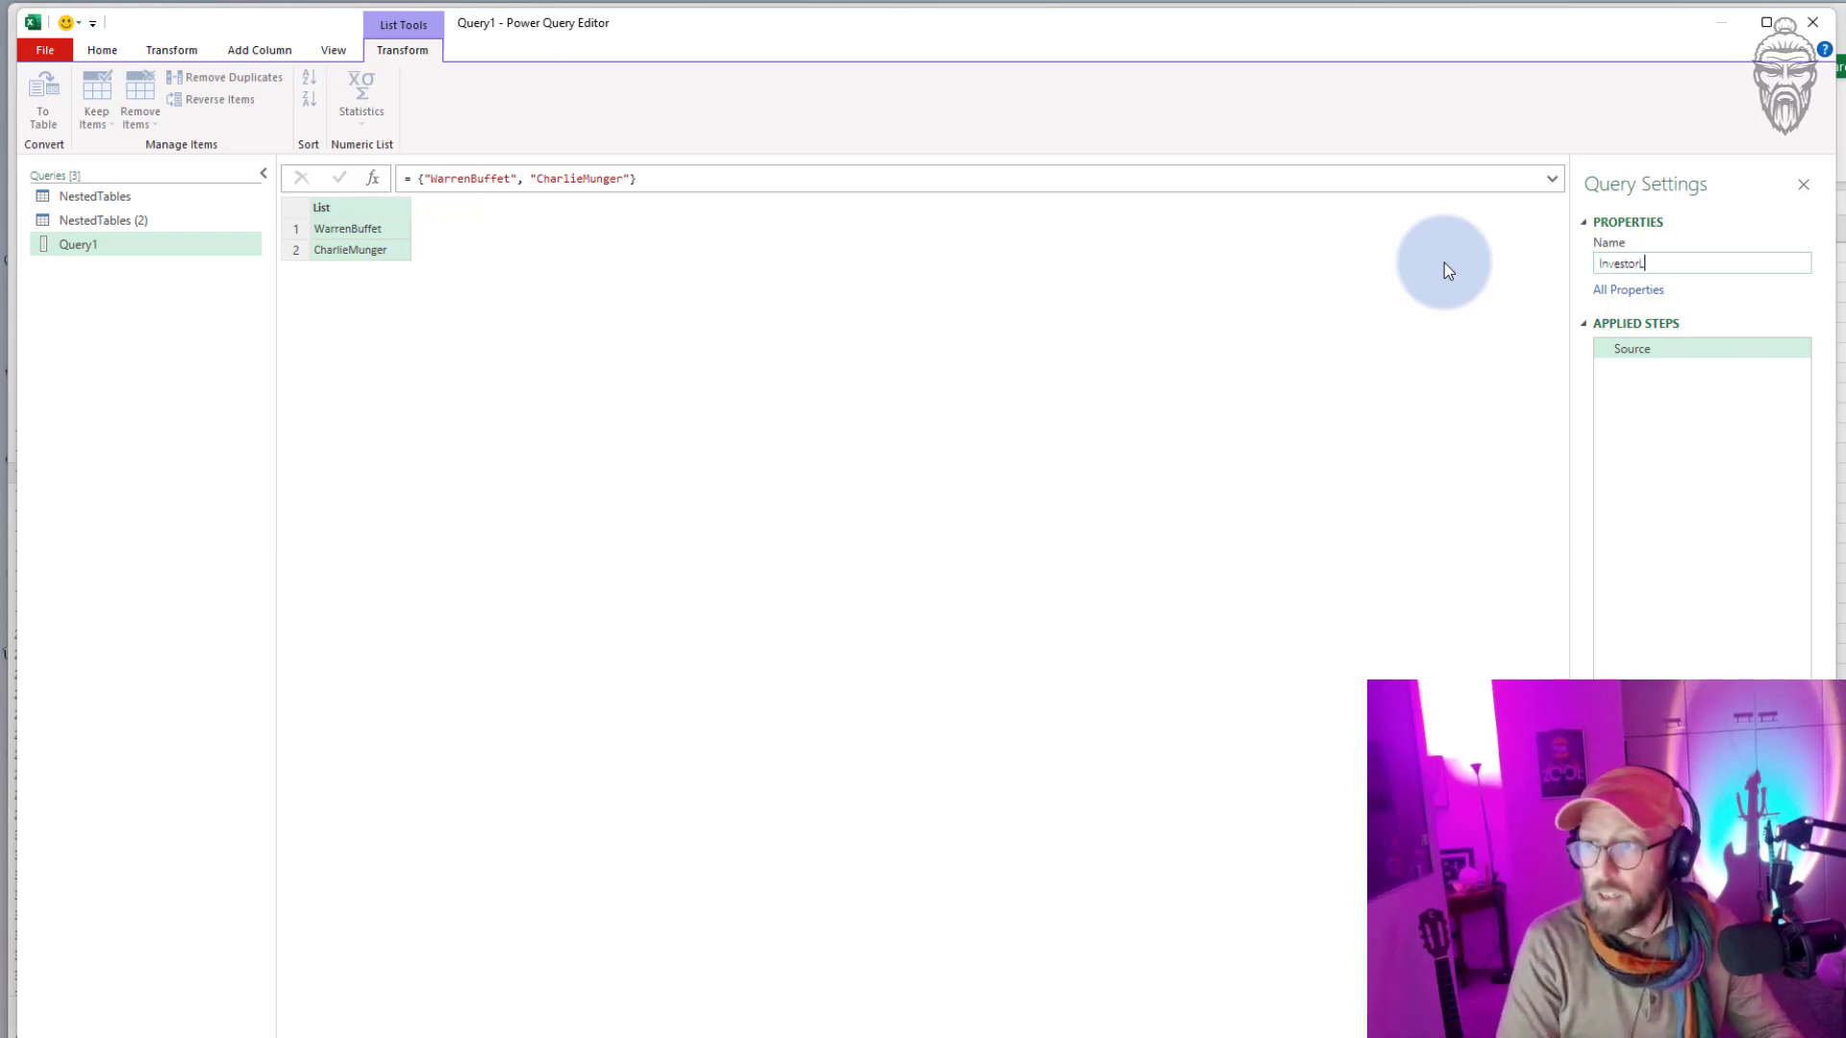
{"action": "type", "text": "ist"}
{"action": "left_click", "coordinate": [1162, 500]}
{"action": "left_click", "coordinate": [870, 459]}
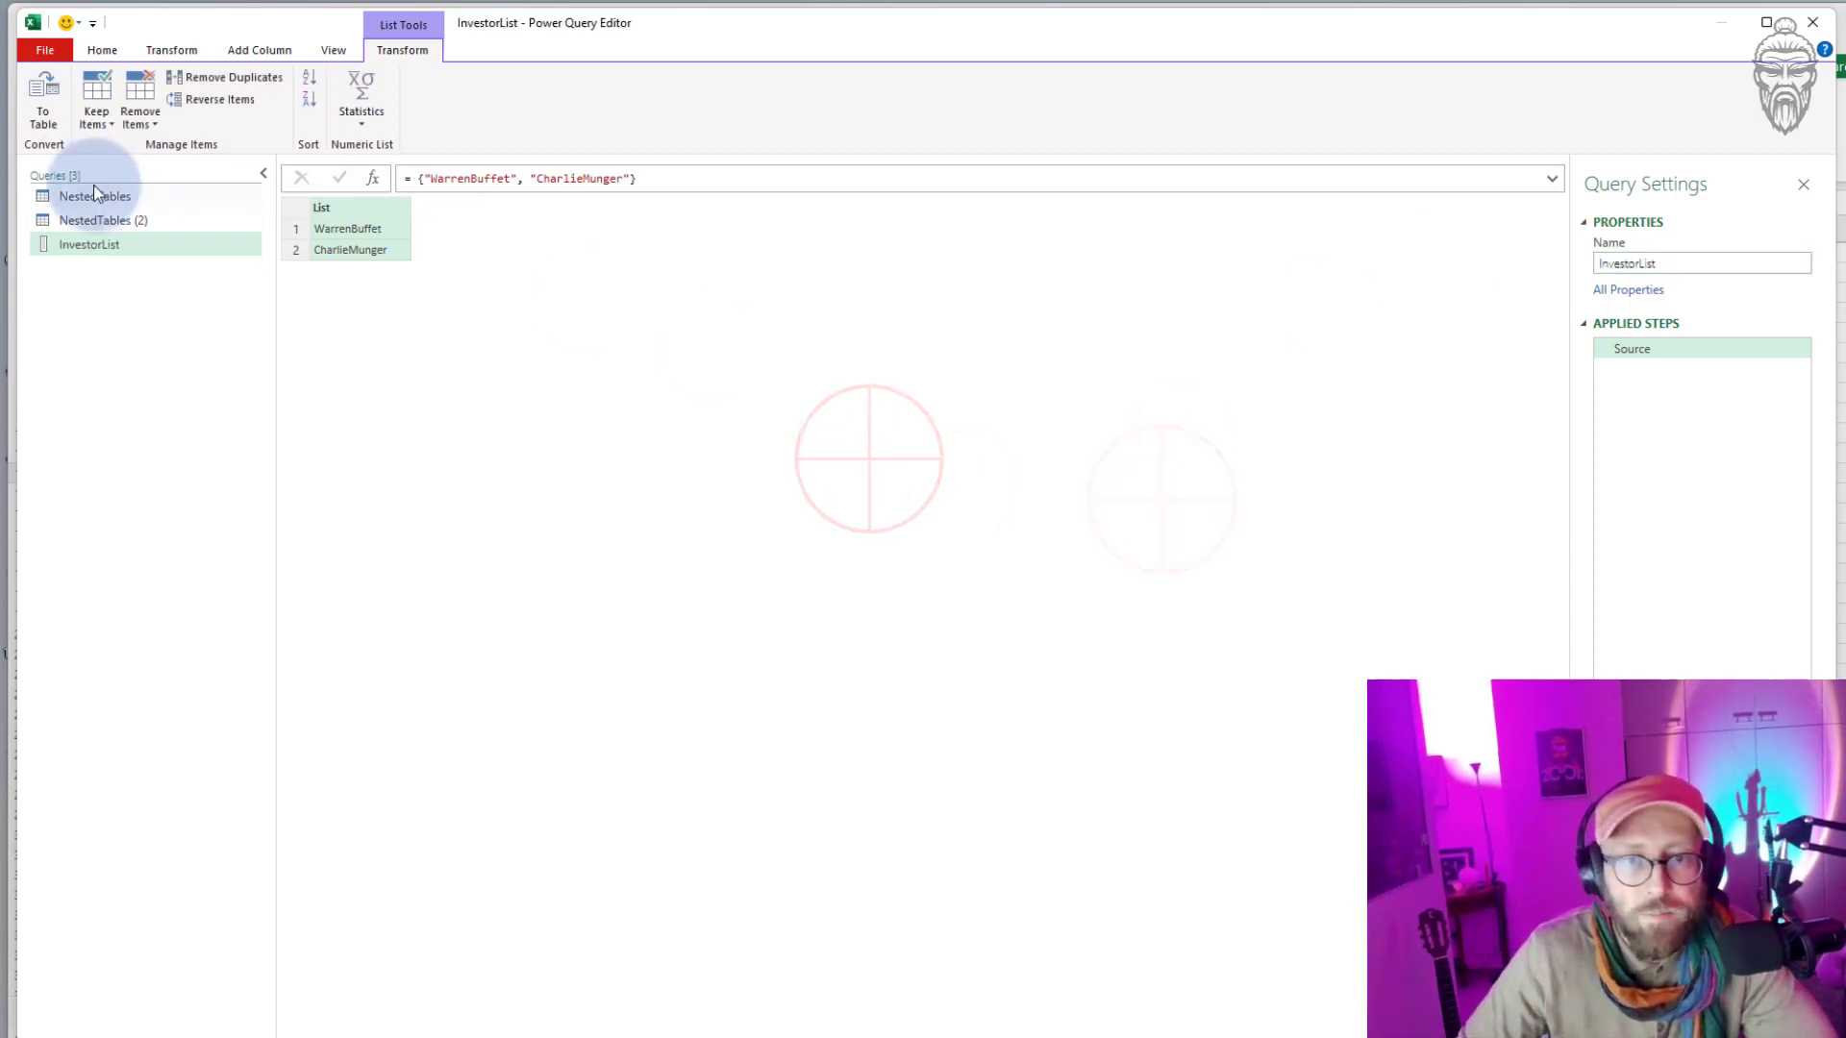
{"action": "left_click", "coordinate": [104, 220]}
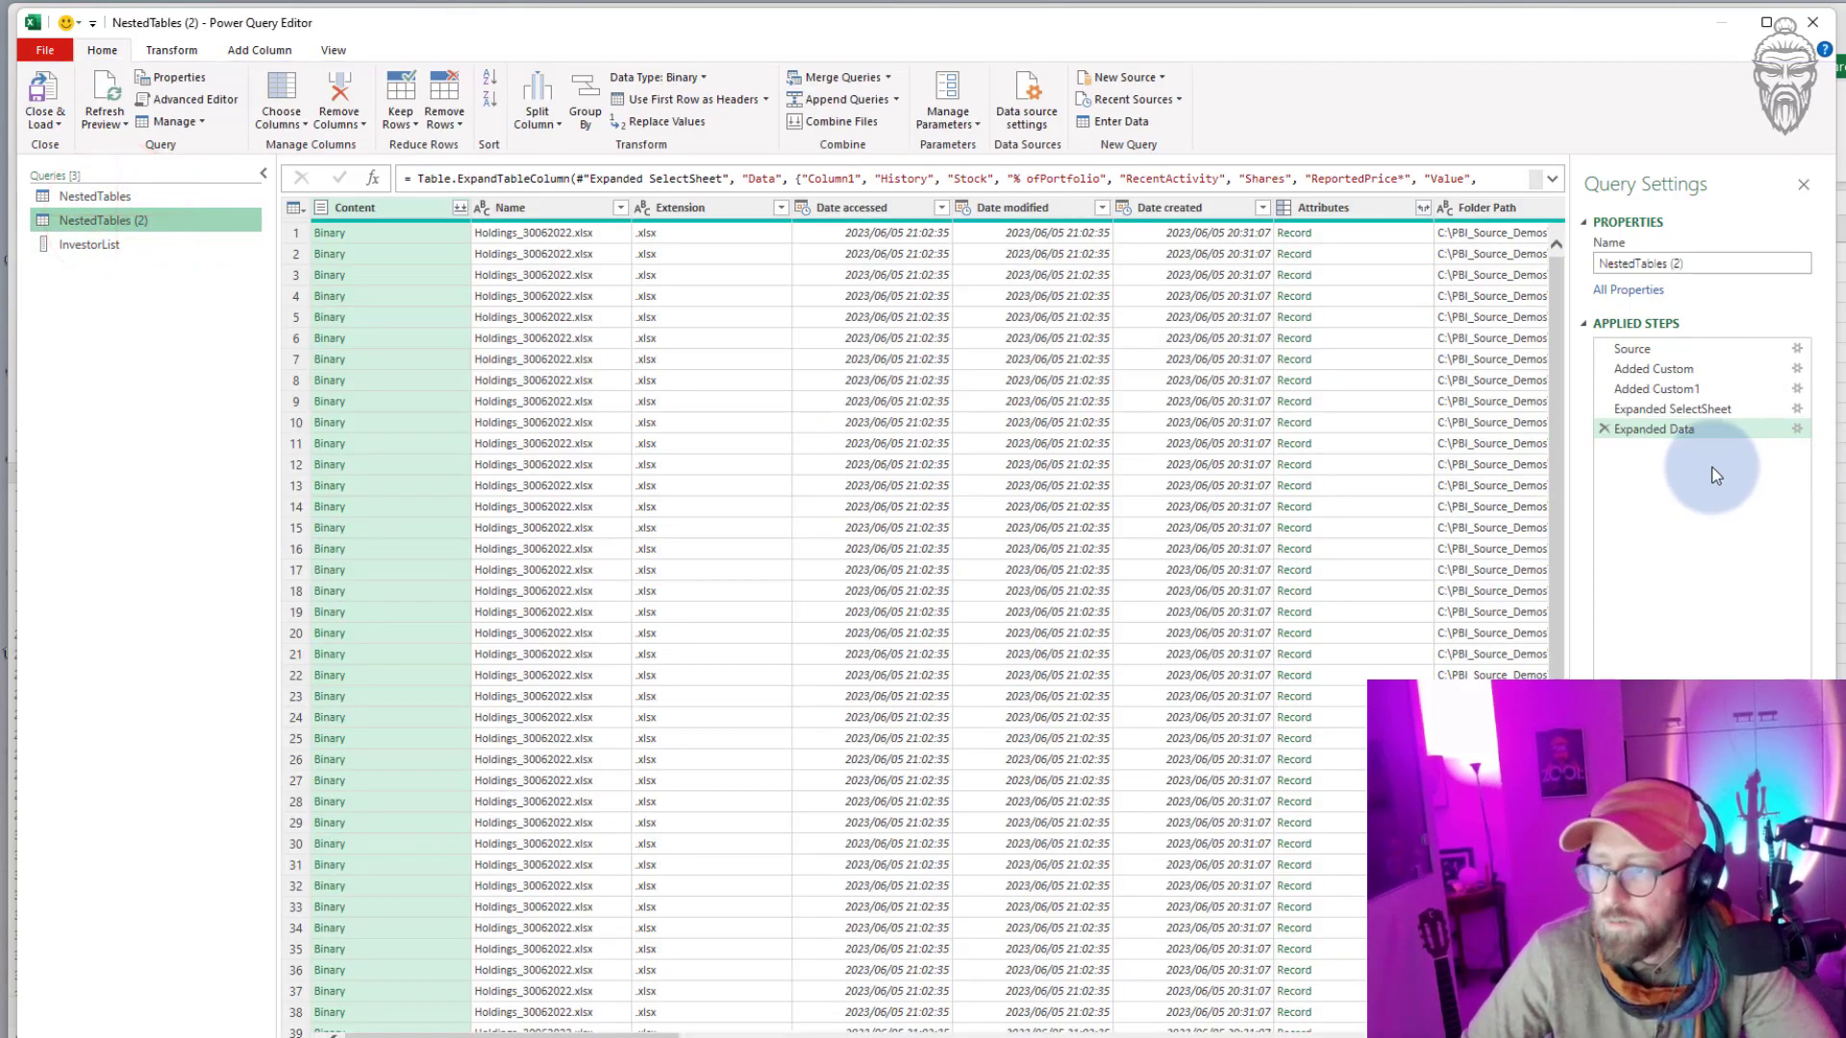
Change the Added Custom1 sheet condition to List.Contains(InvestorList, [Name])=true.
{"action": "left_click", "coordinate": [1655, 410]}
{"action": "left_click", "coordinate": [1648, 392]}
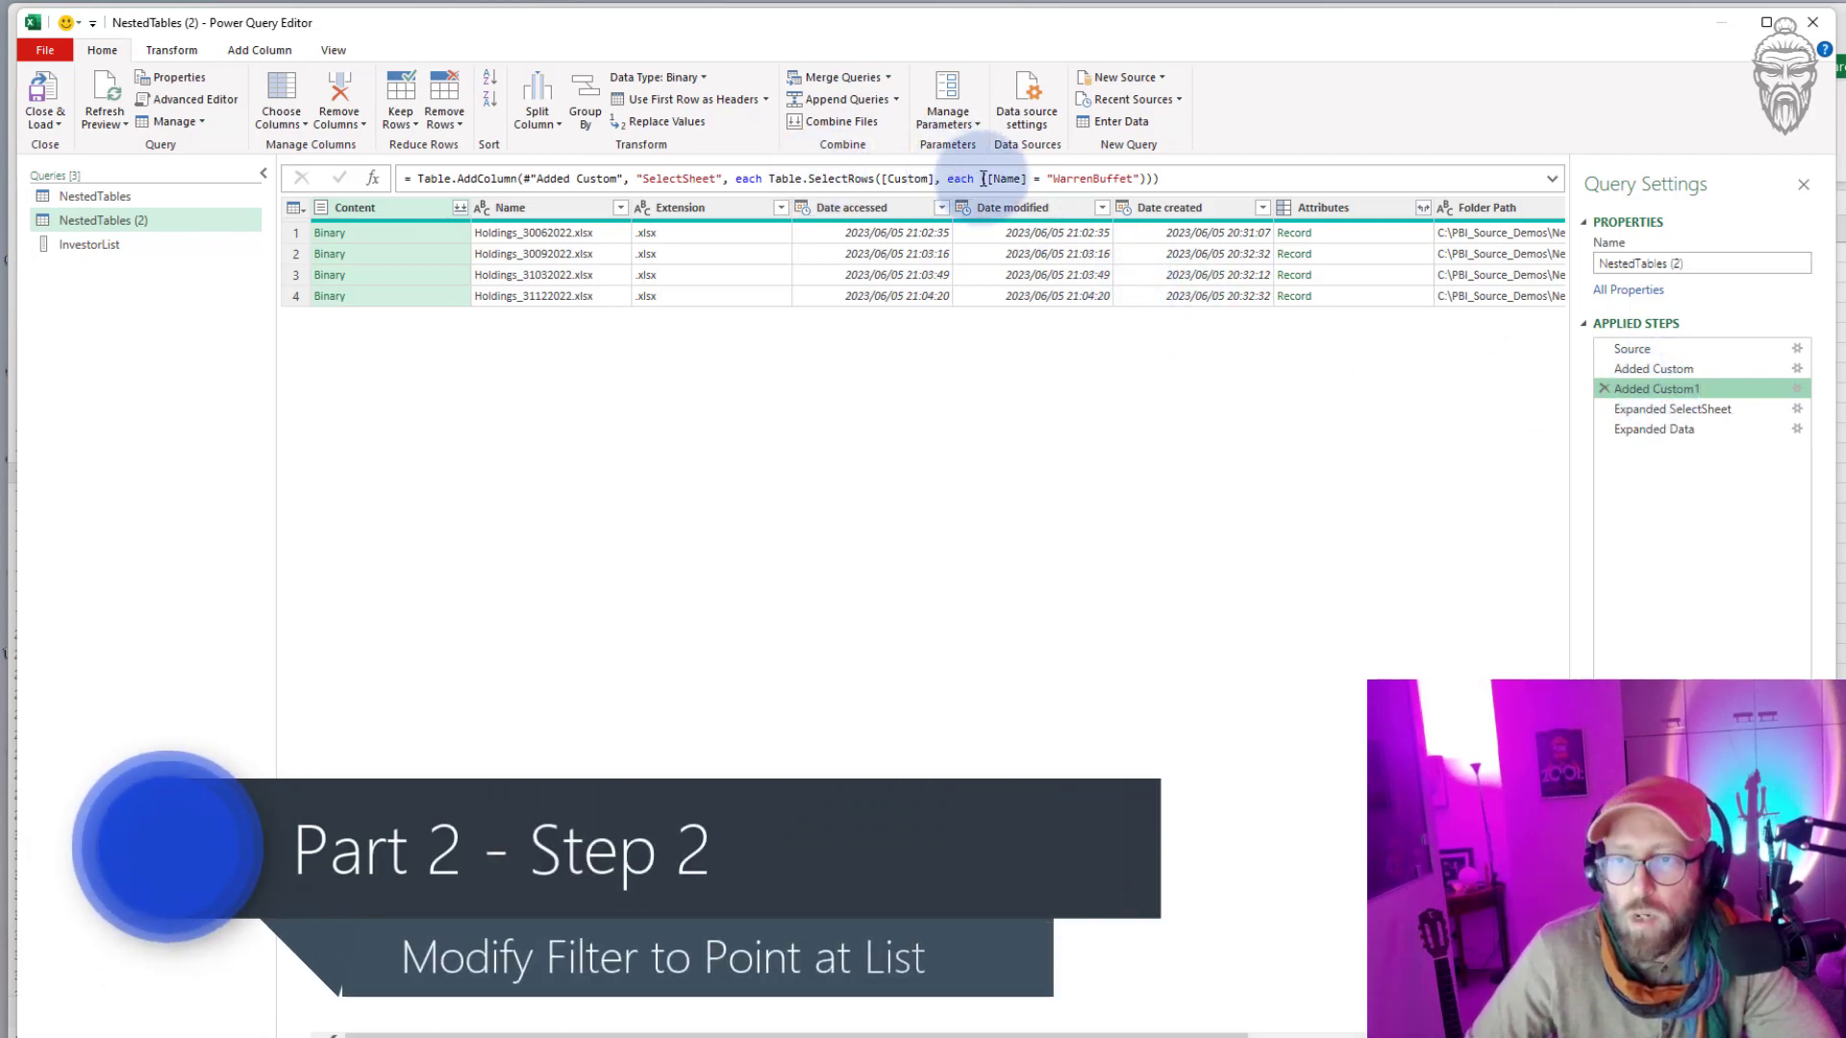
{"action": "left_click_drag", "start_coordinate": [983, 179], "coordinate": [1147, 179]}
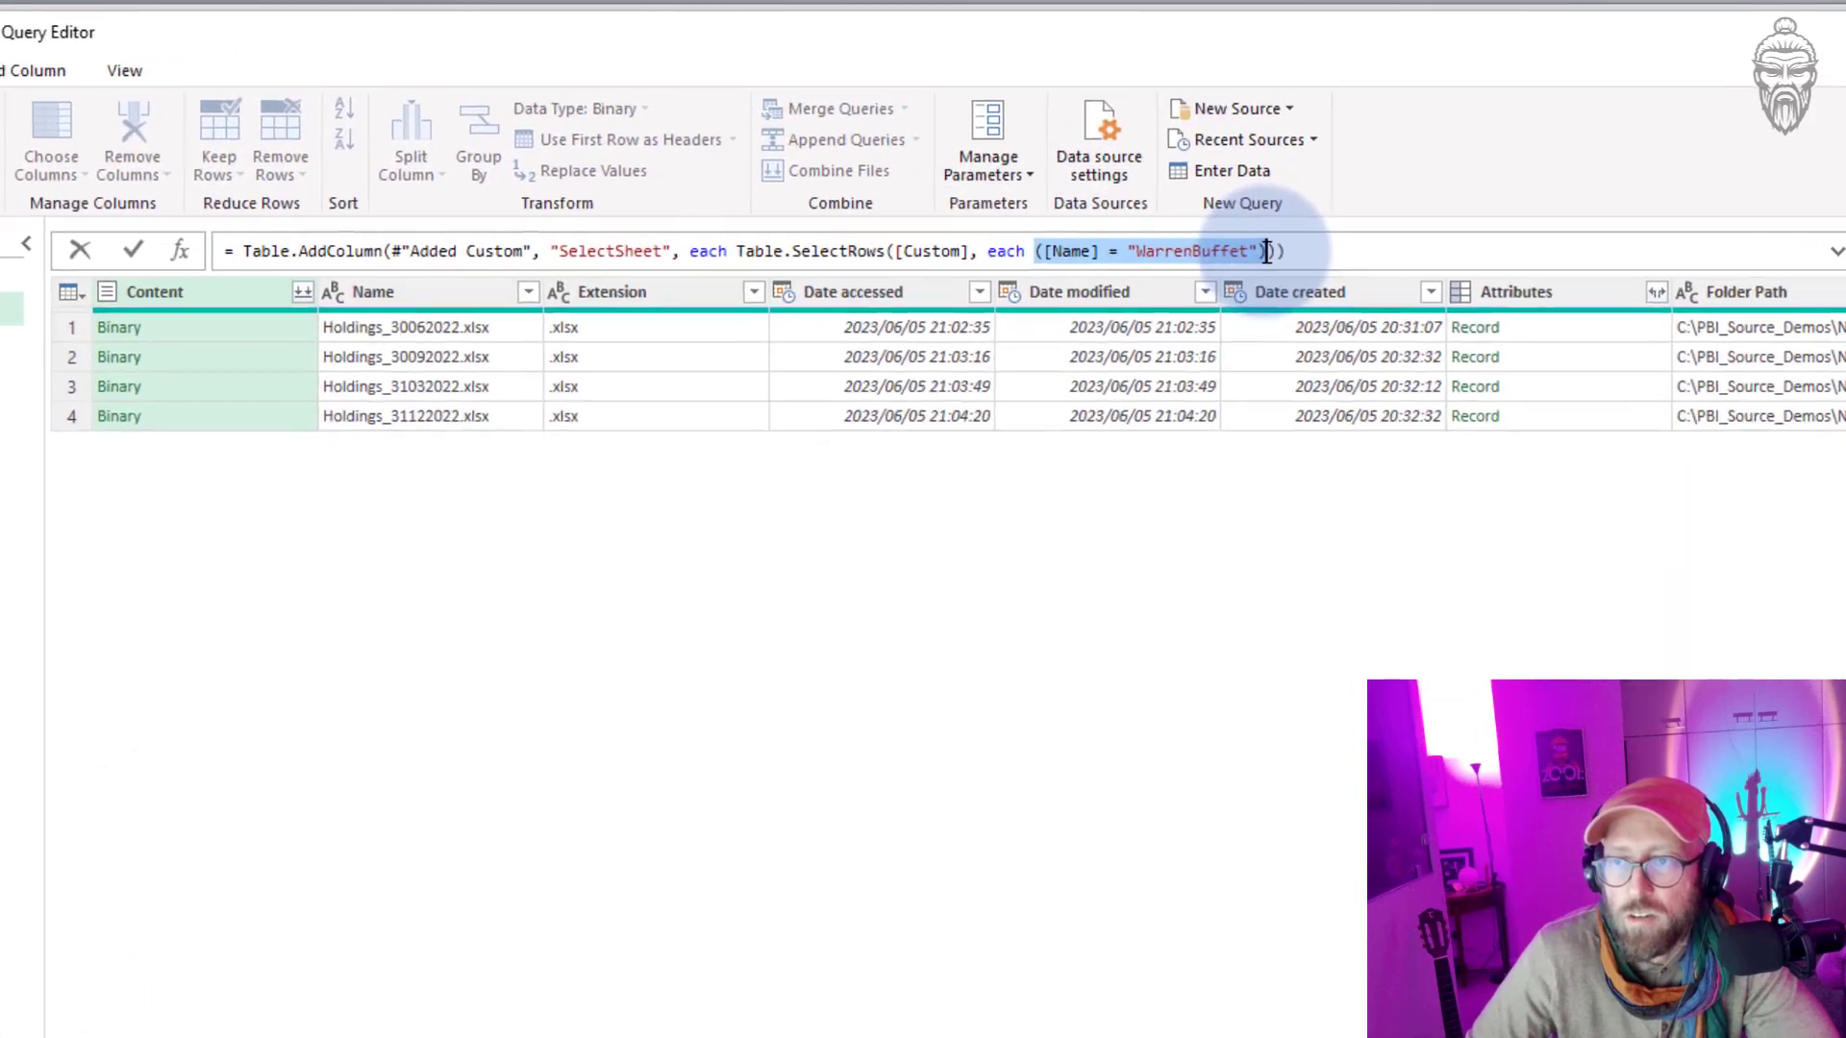
{"action": "key", "text": "BackSpace"}
{"action": "type", "text": "li"}
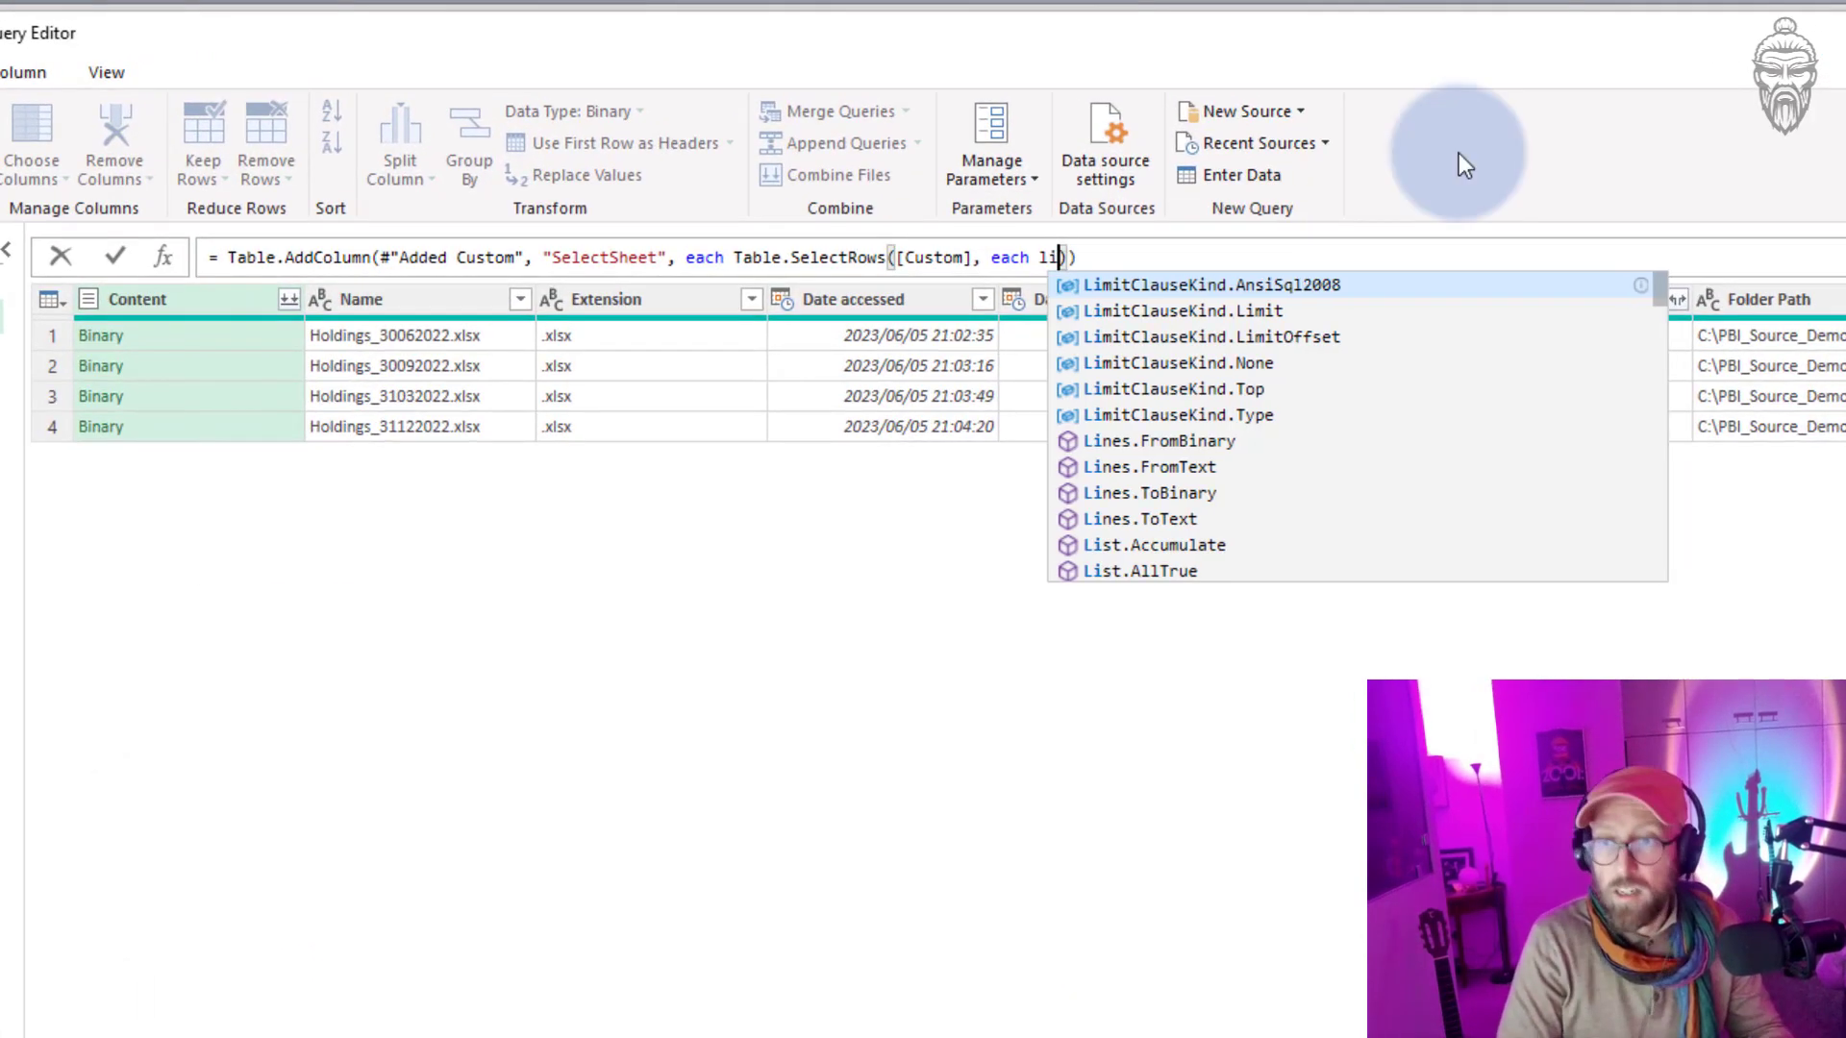
{"action": "type", "text": "st.cont"}
{"action": "key", "text": "Tab"}
{"action": "type", "text": "("}
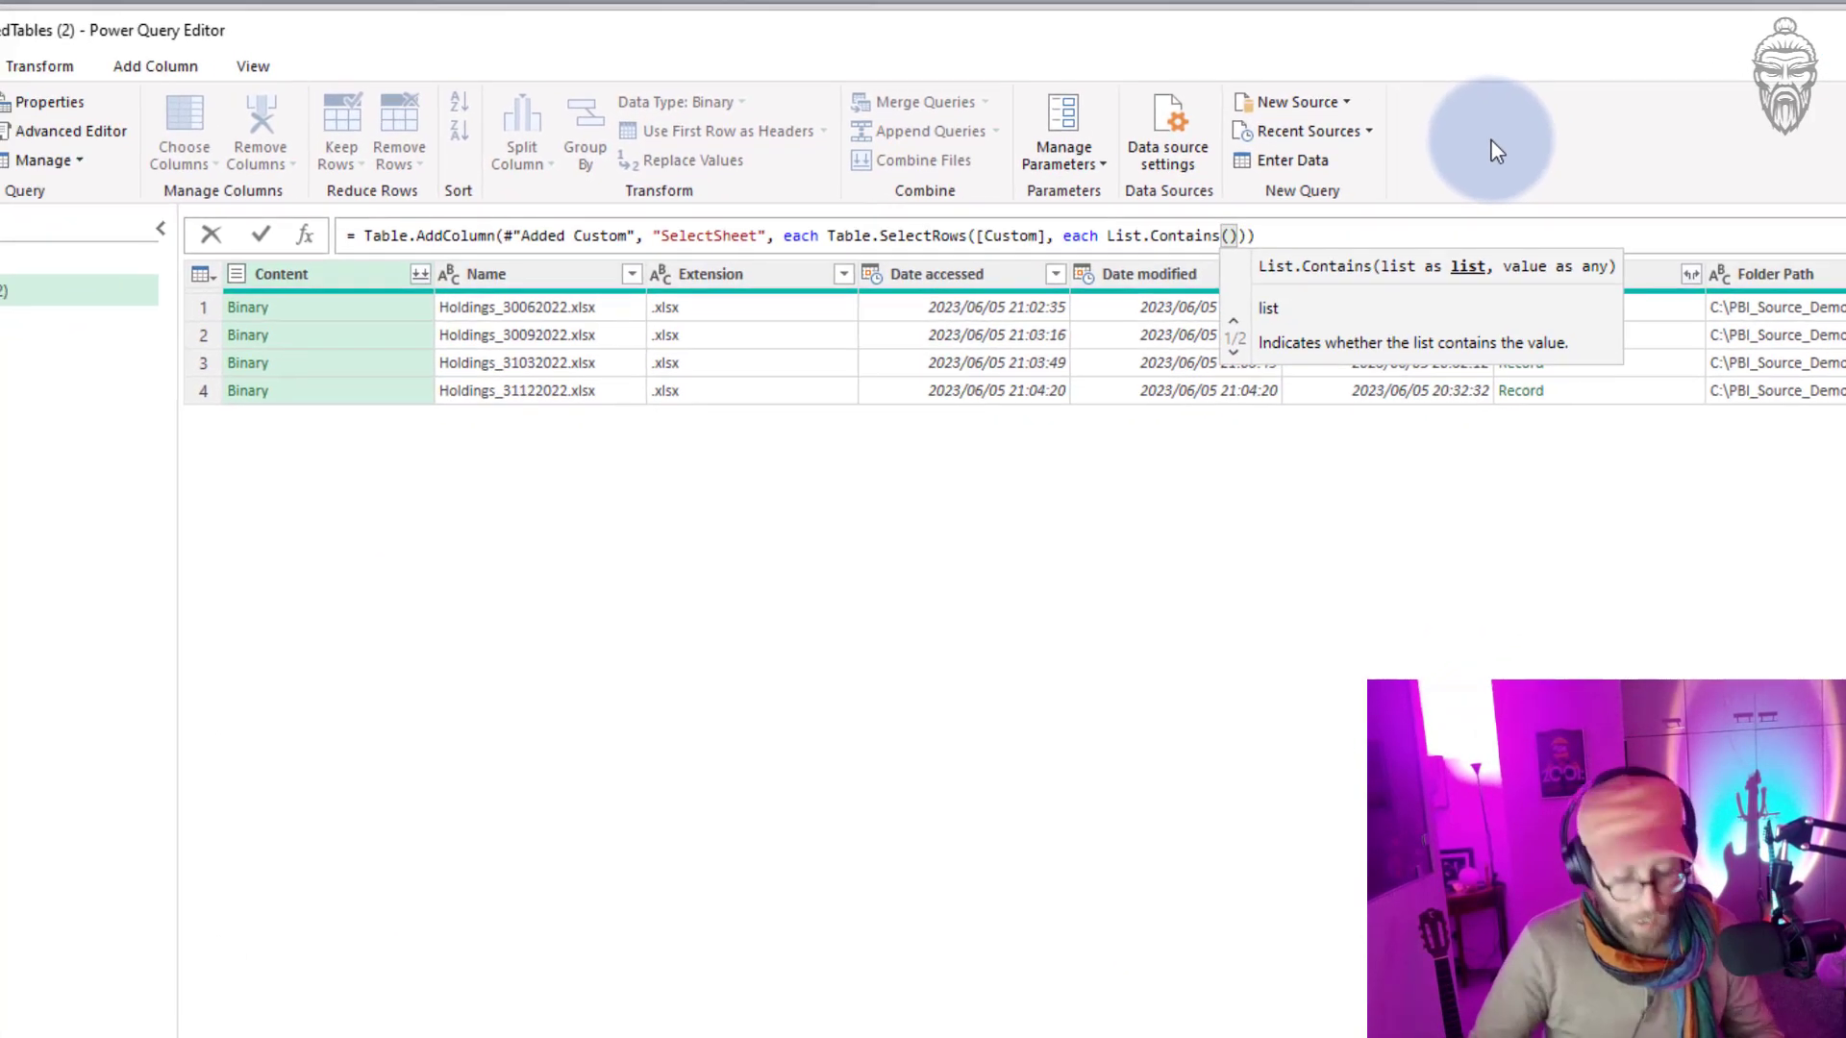
{"action": "type", "text": "In"}
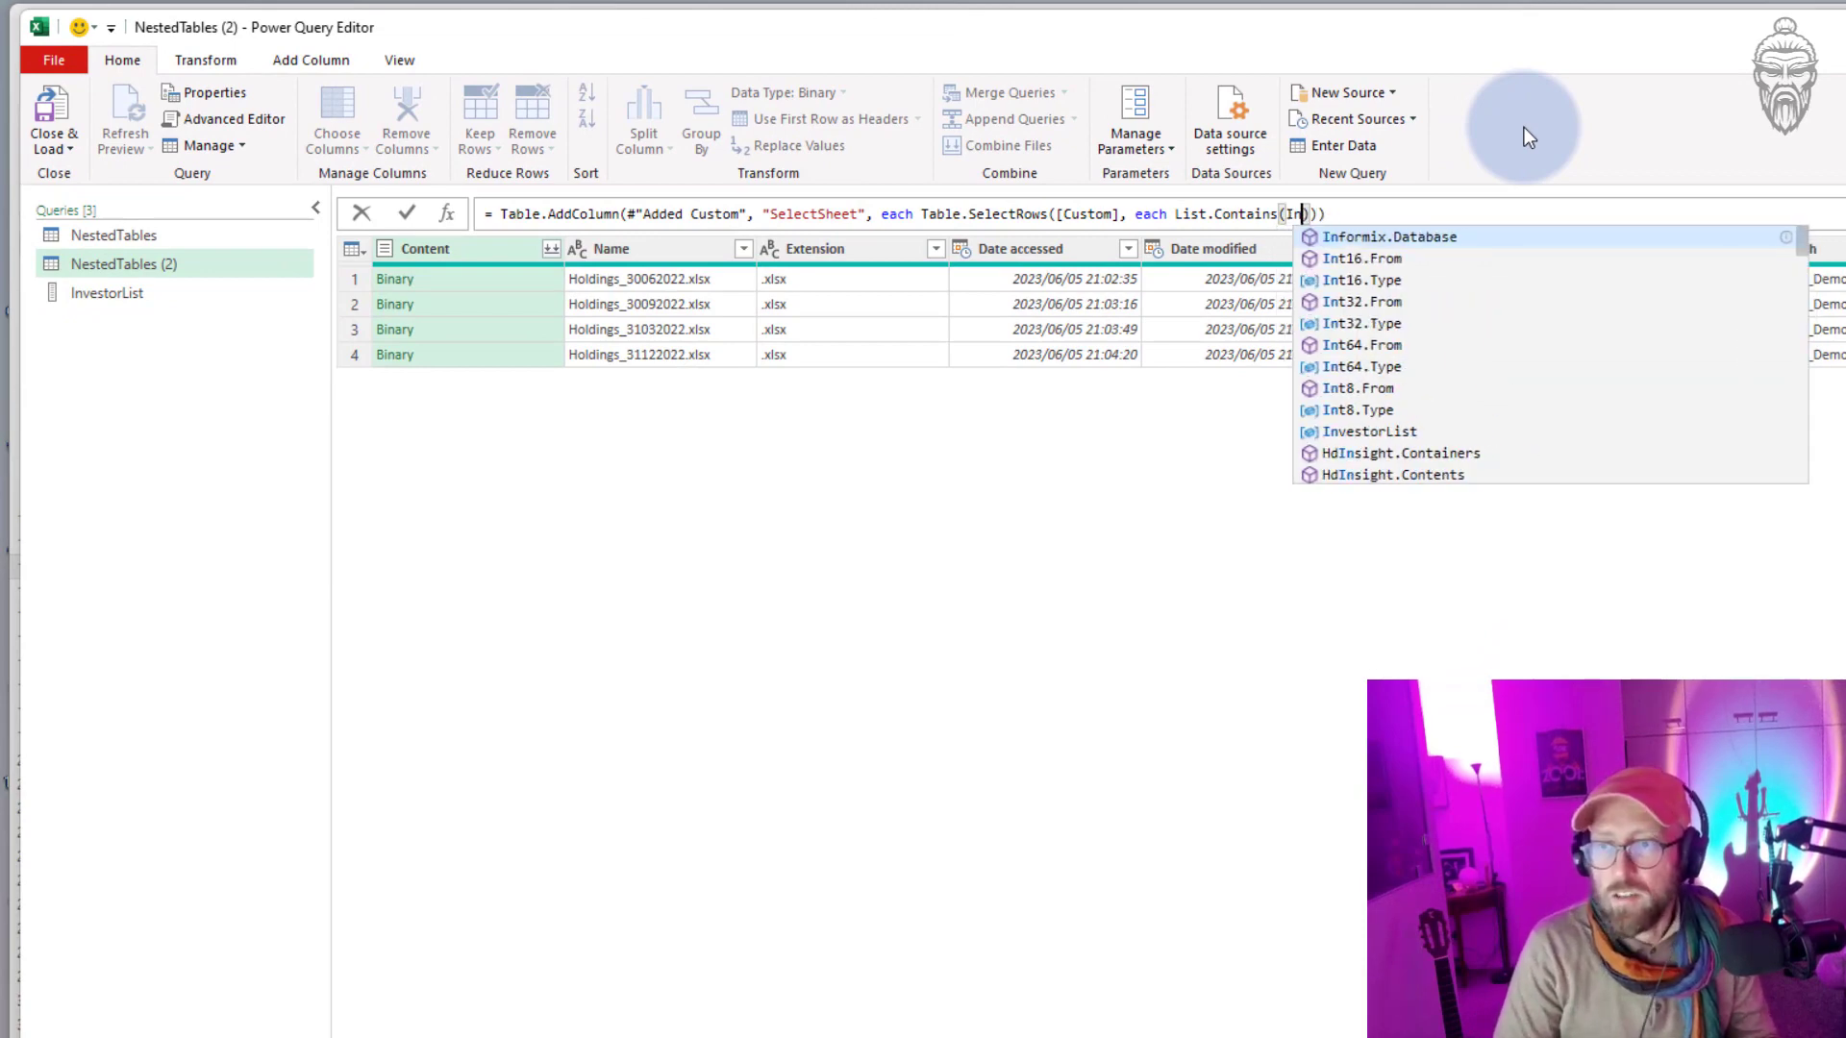
{"action": "key", "text": "BackSpace"}
{"action": "key", "text": "BackSpace"}
{"action": "type", "text": "inve"}
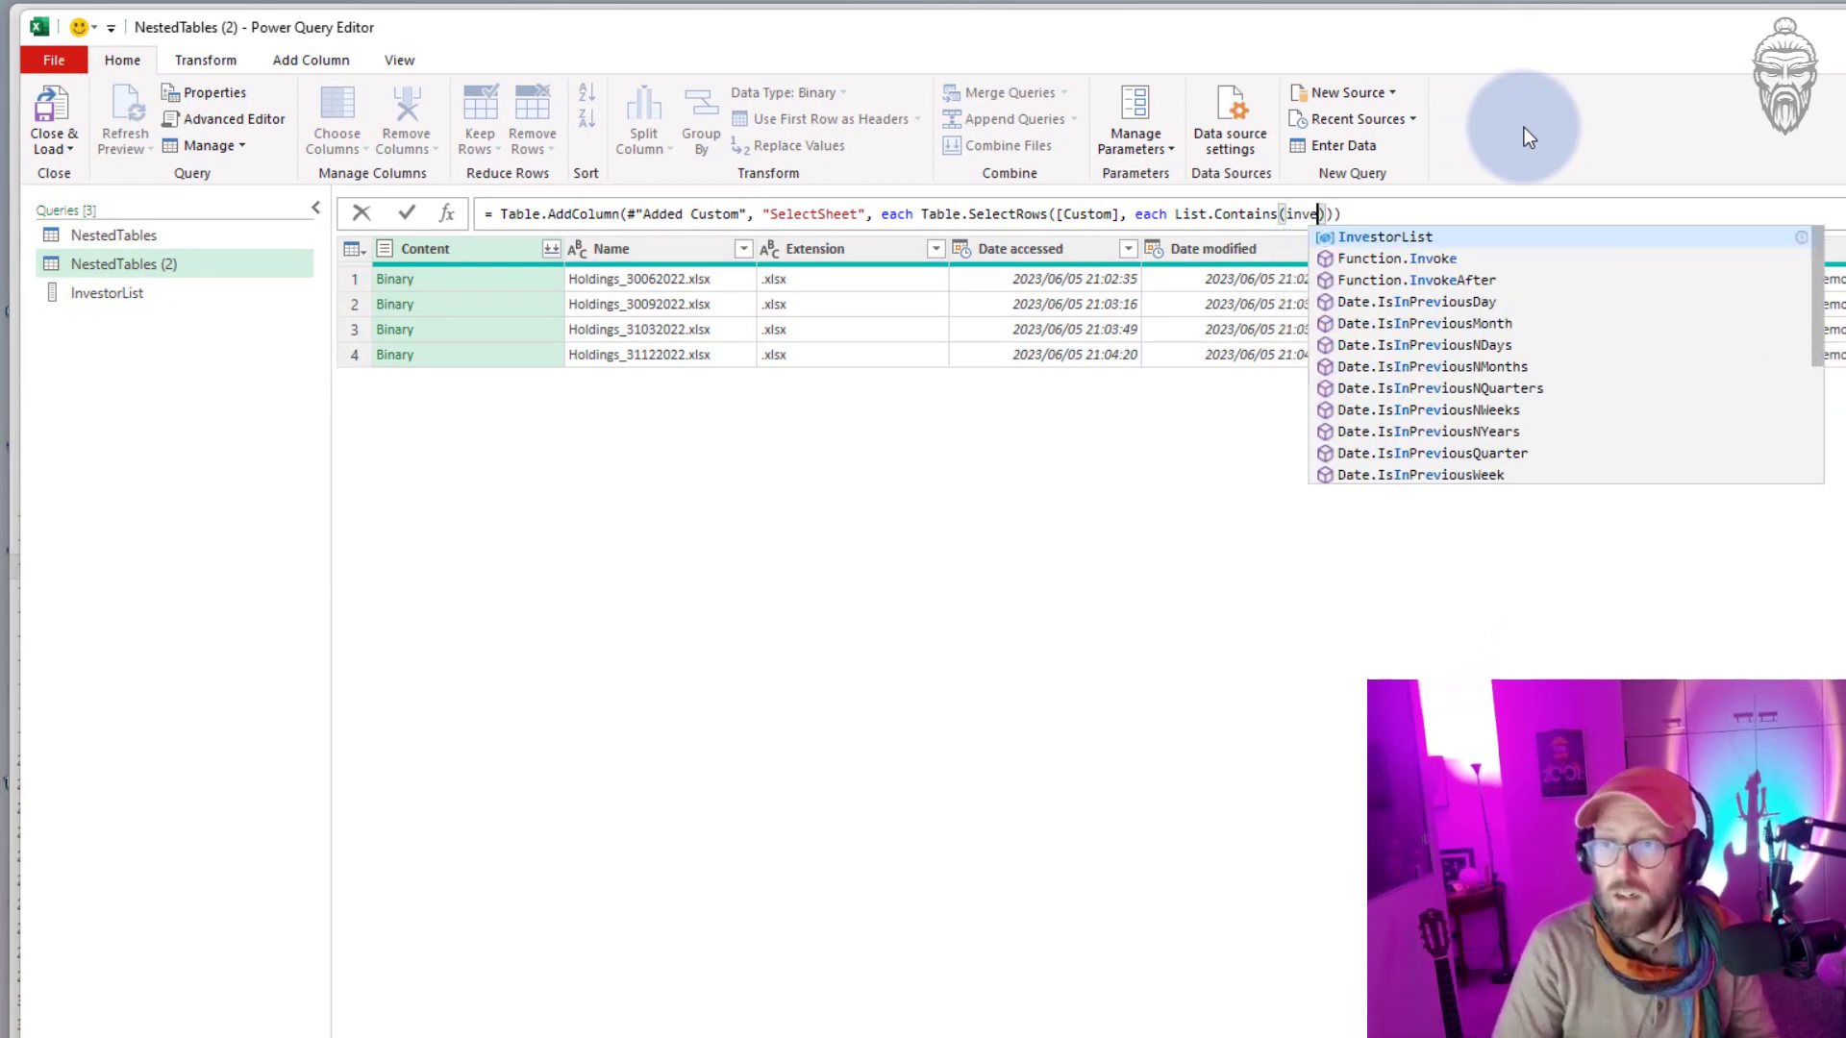
{"action": "key", "text": "Tab"}
{"action": "type", "text": ", "}
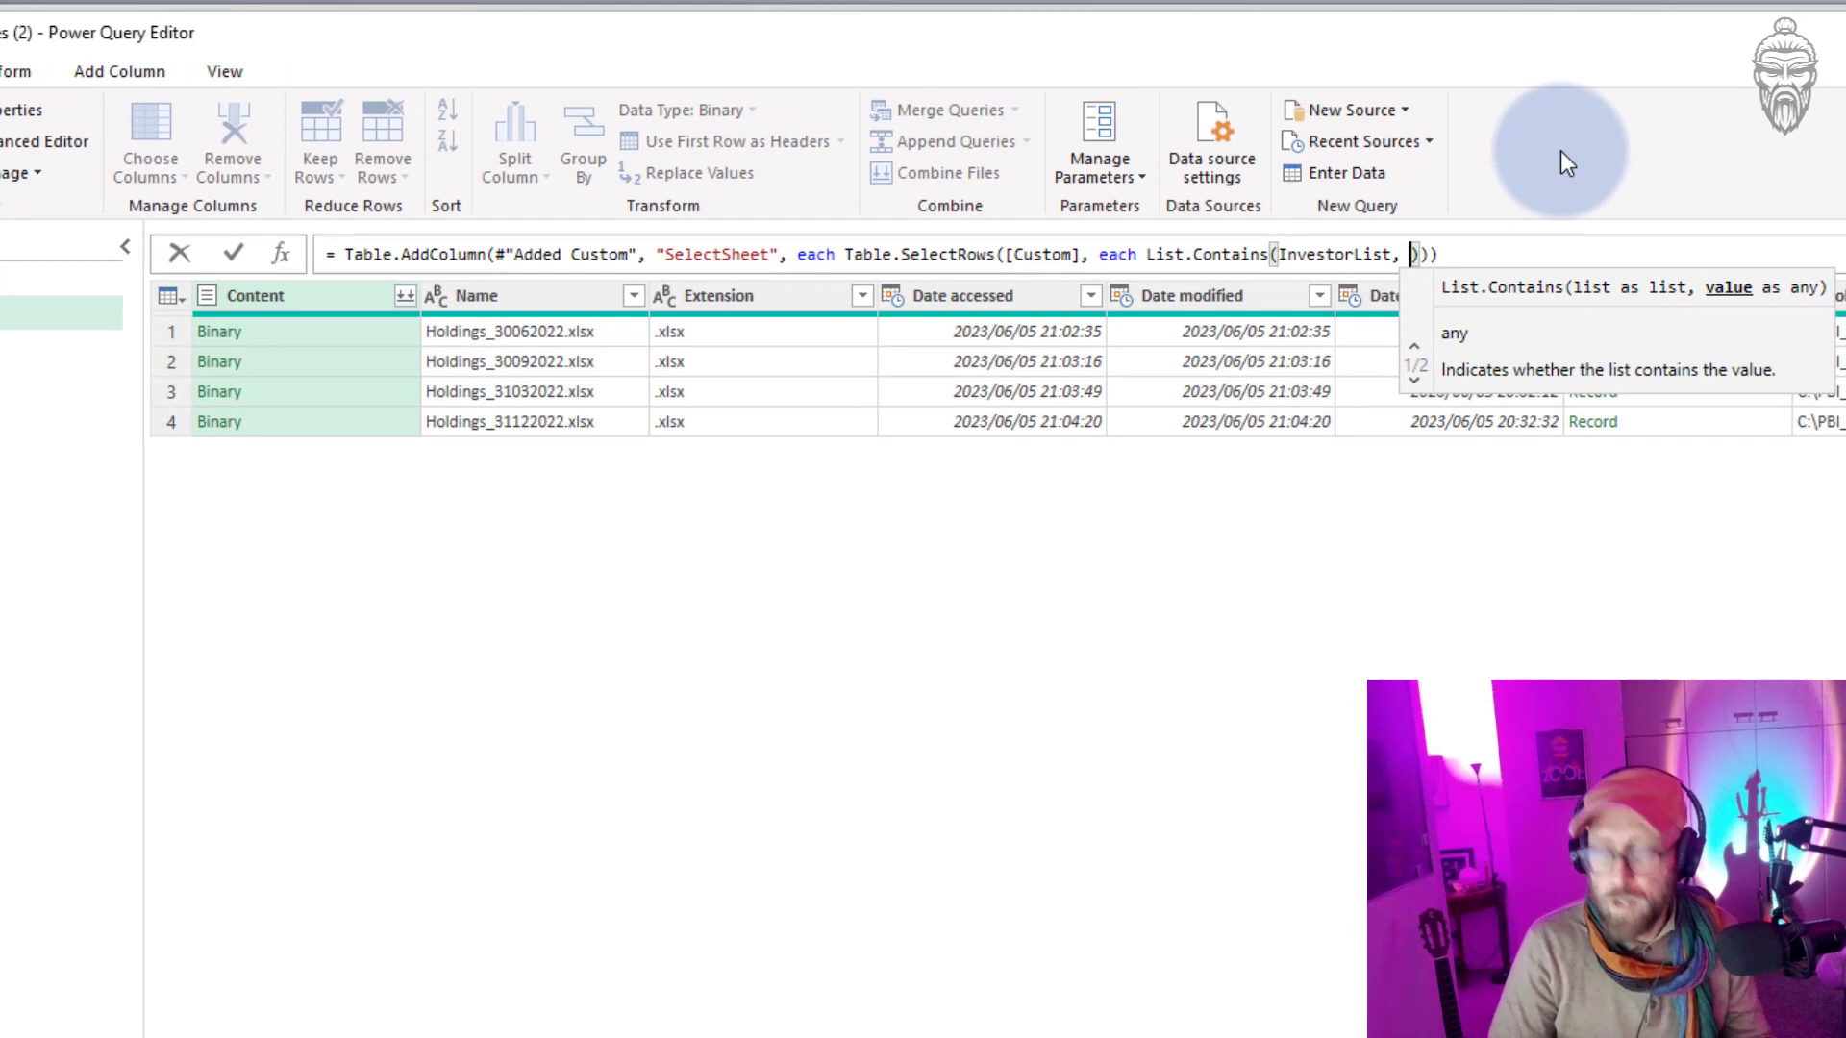
{"action": "type", "text": "["}
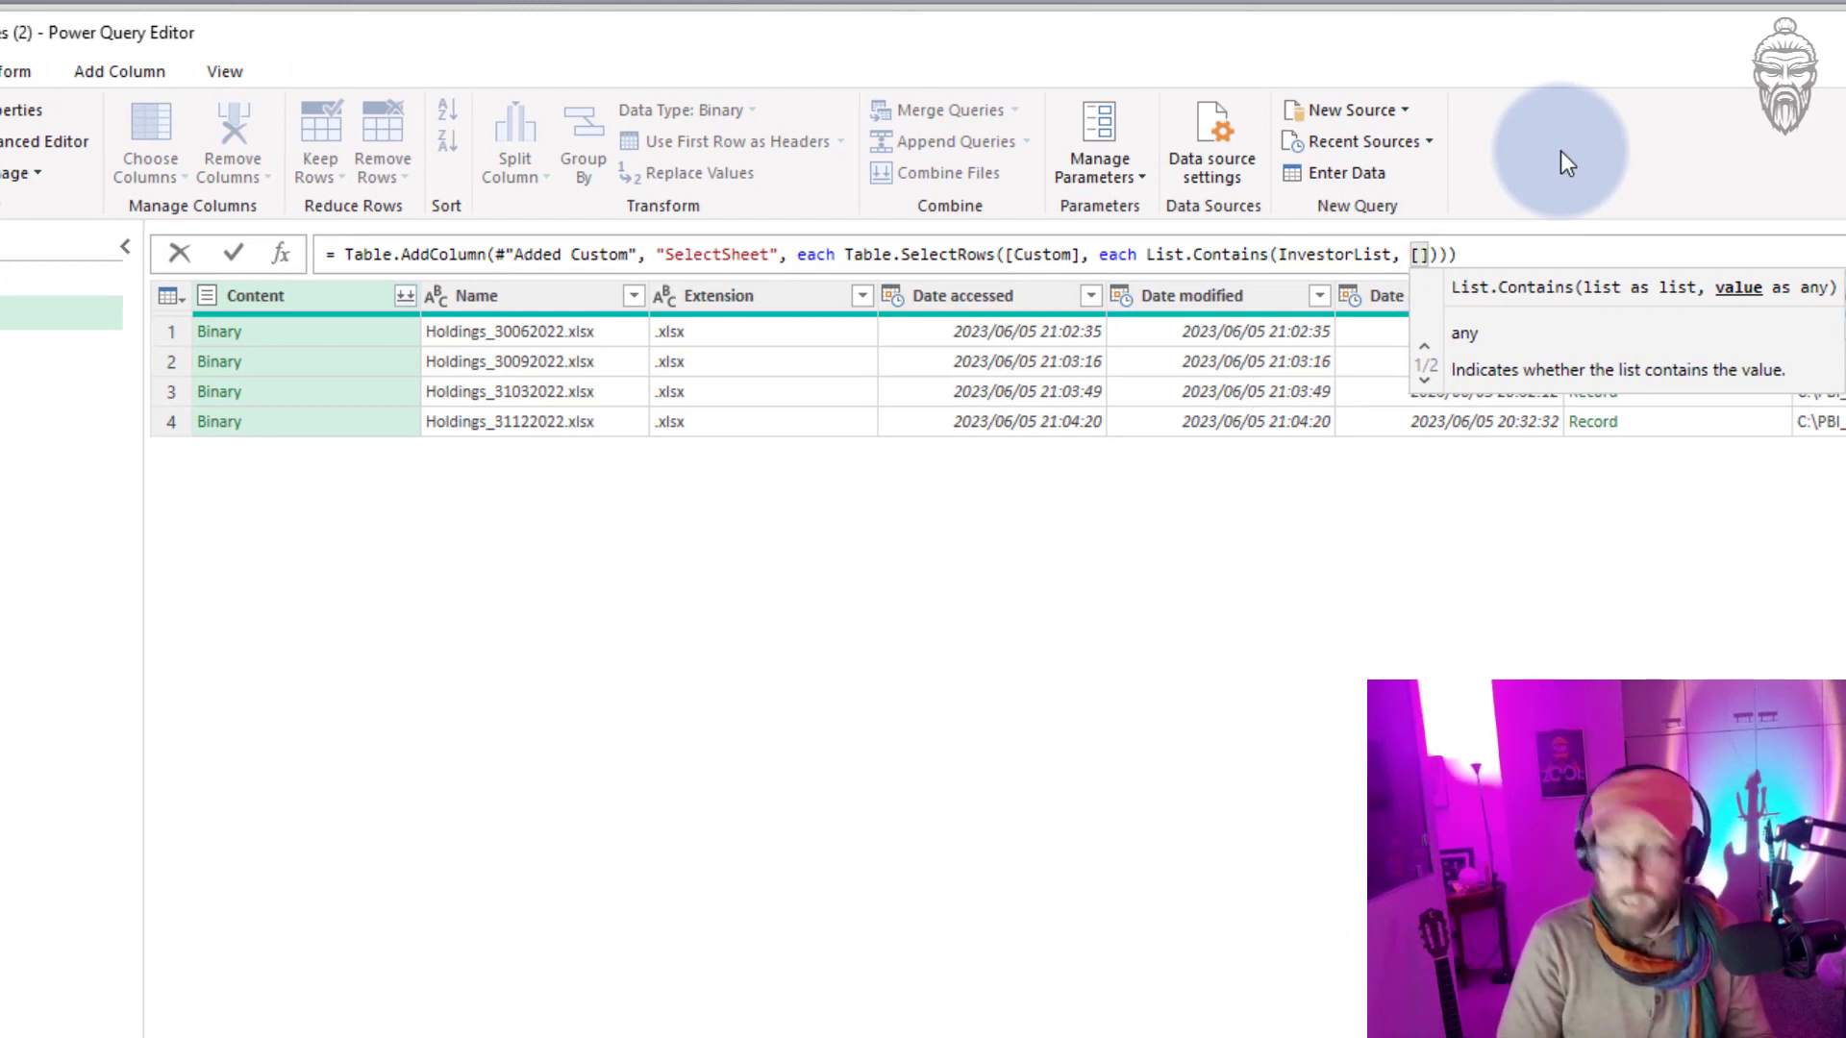
{"action": "type", "text": "Name"}
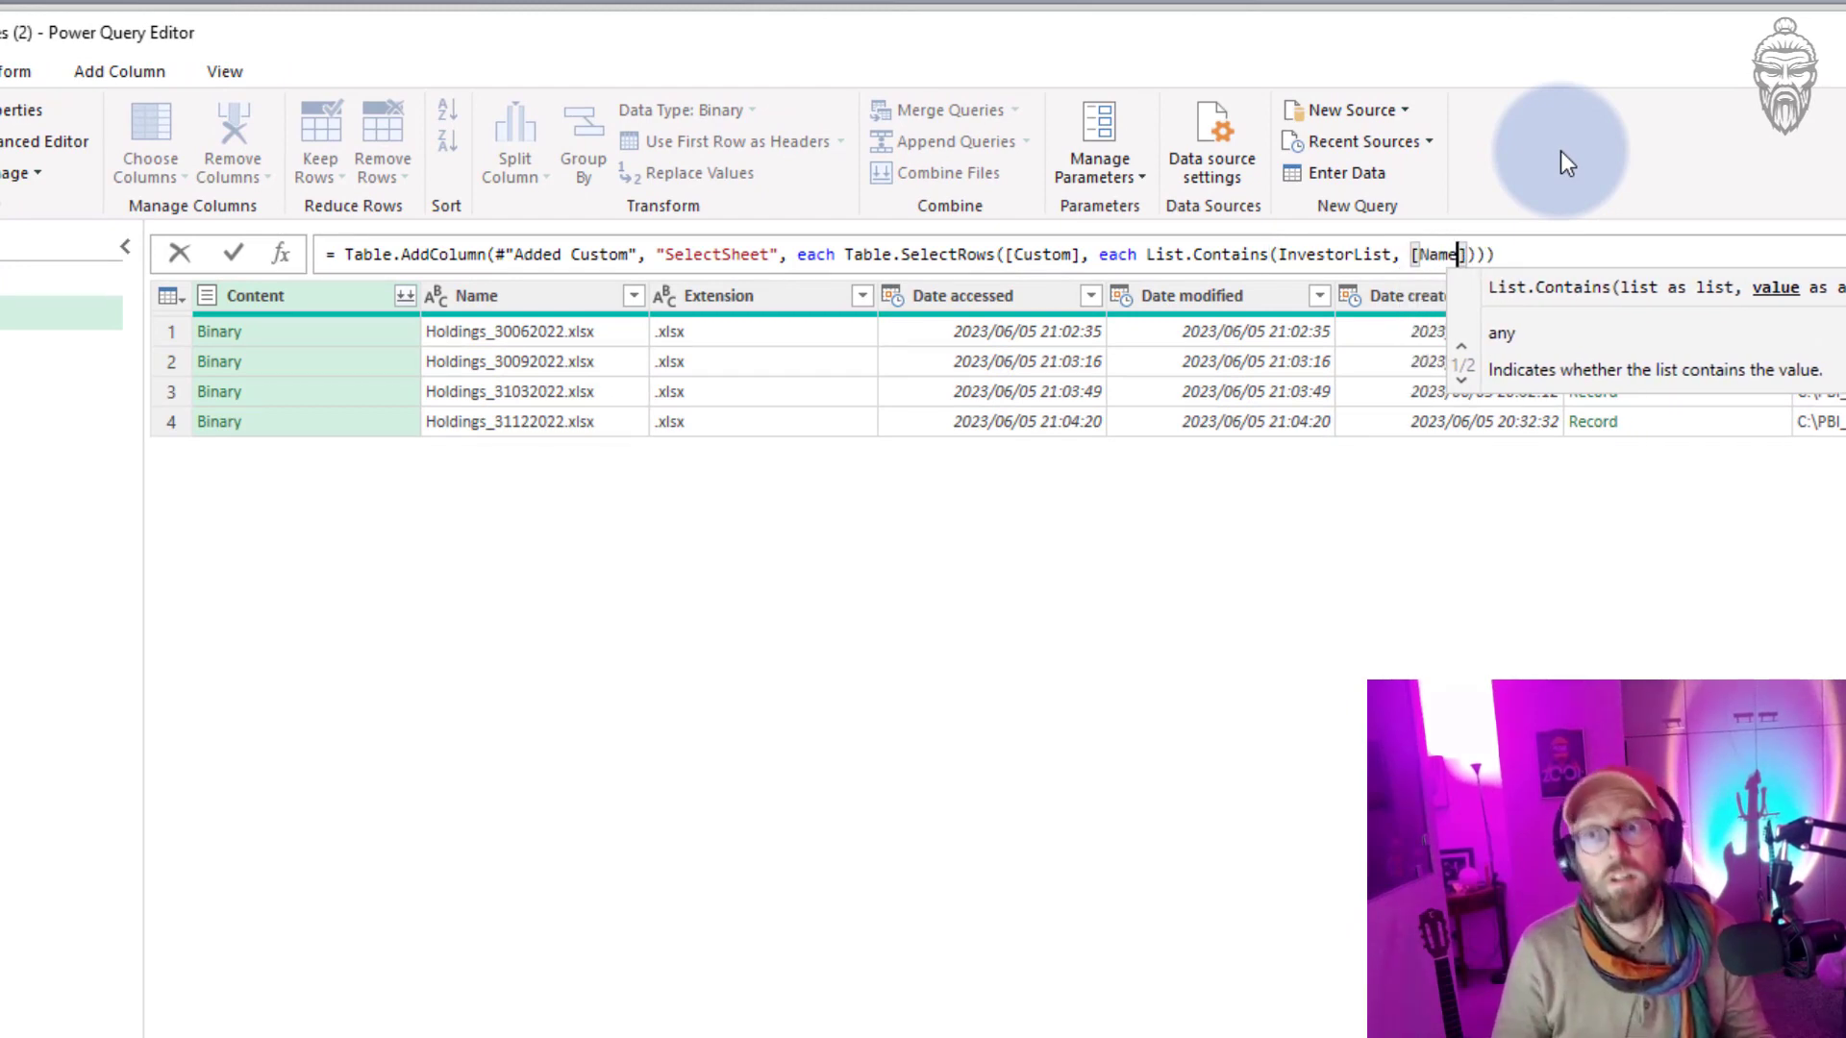
{"action": "key", "text": "Right"}
{"action": "key", "text": "Right"}
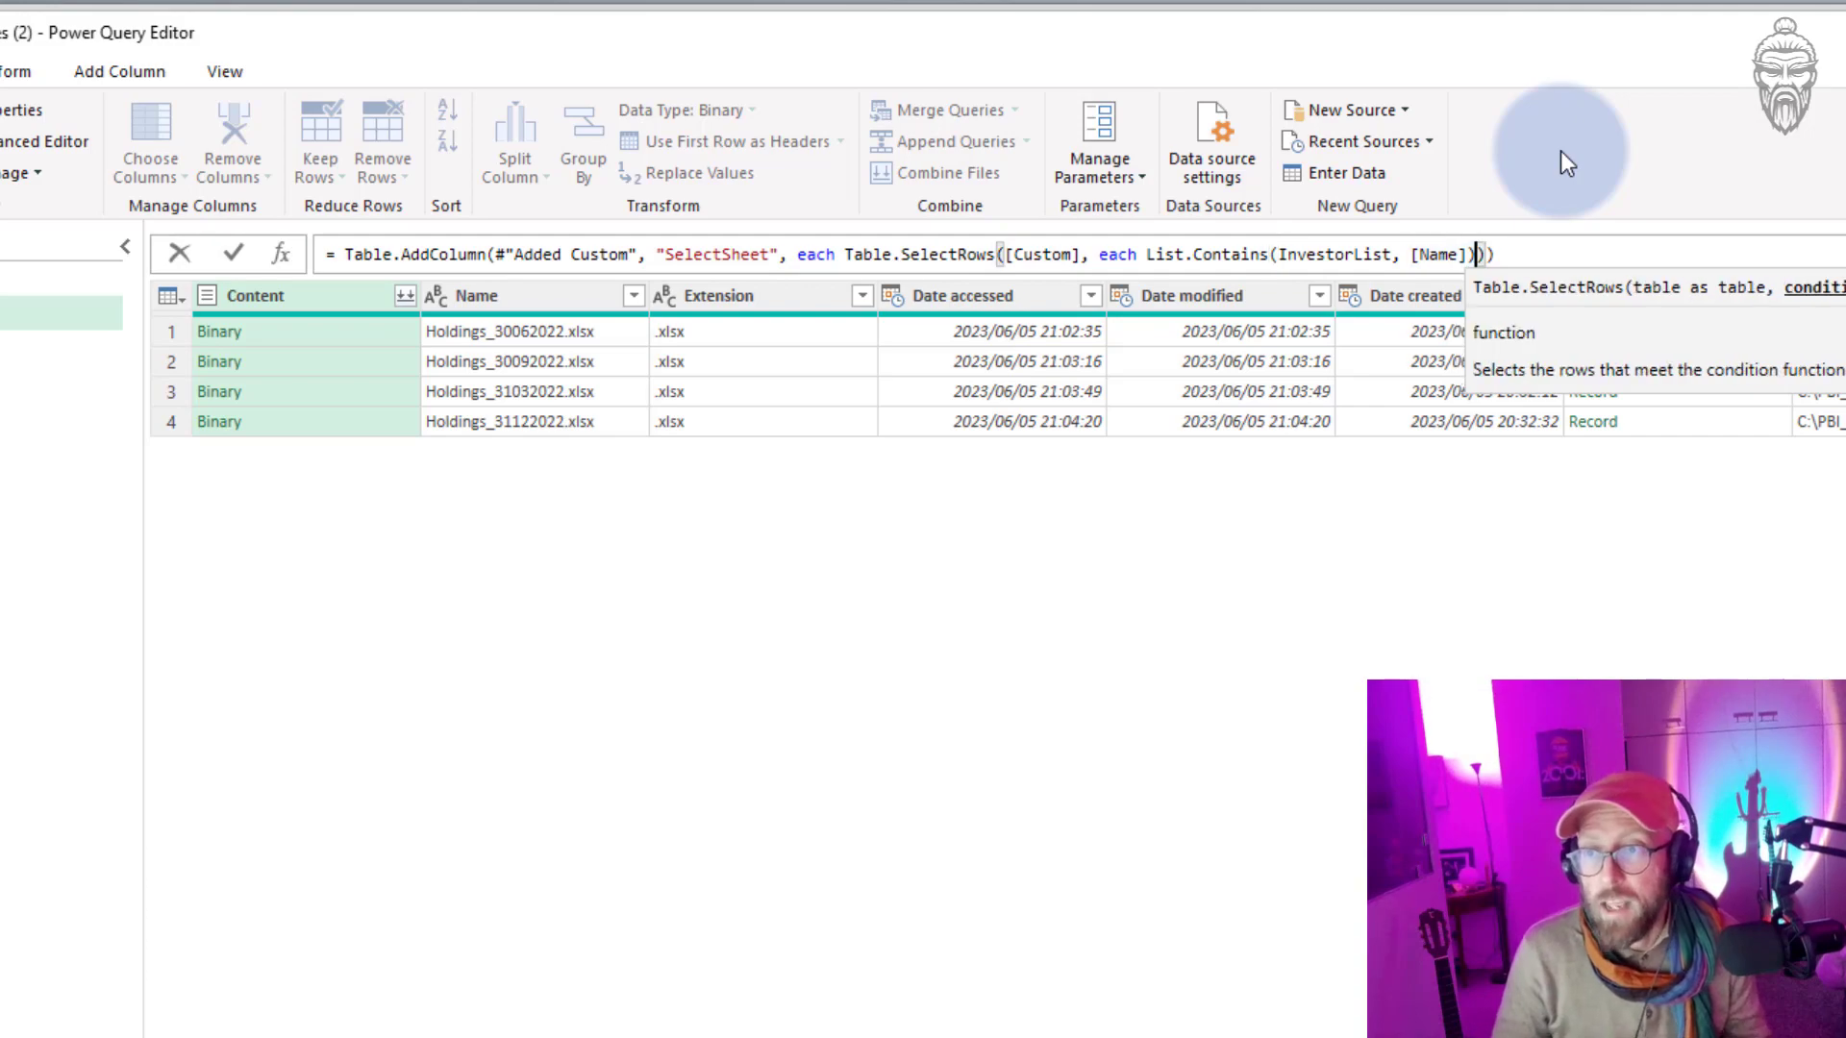
{"action": "type", "text": "=true"}
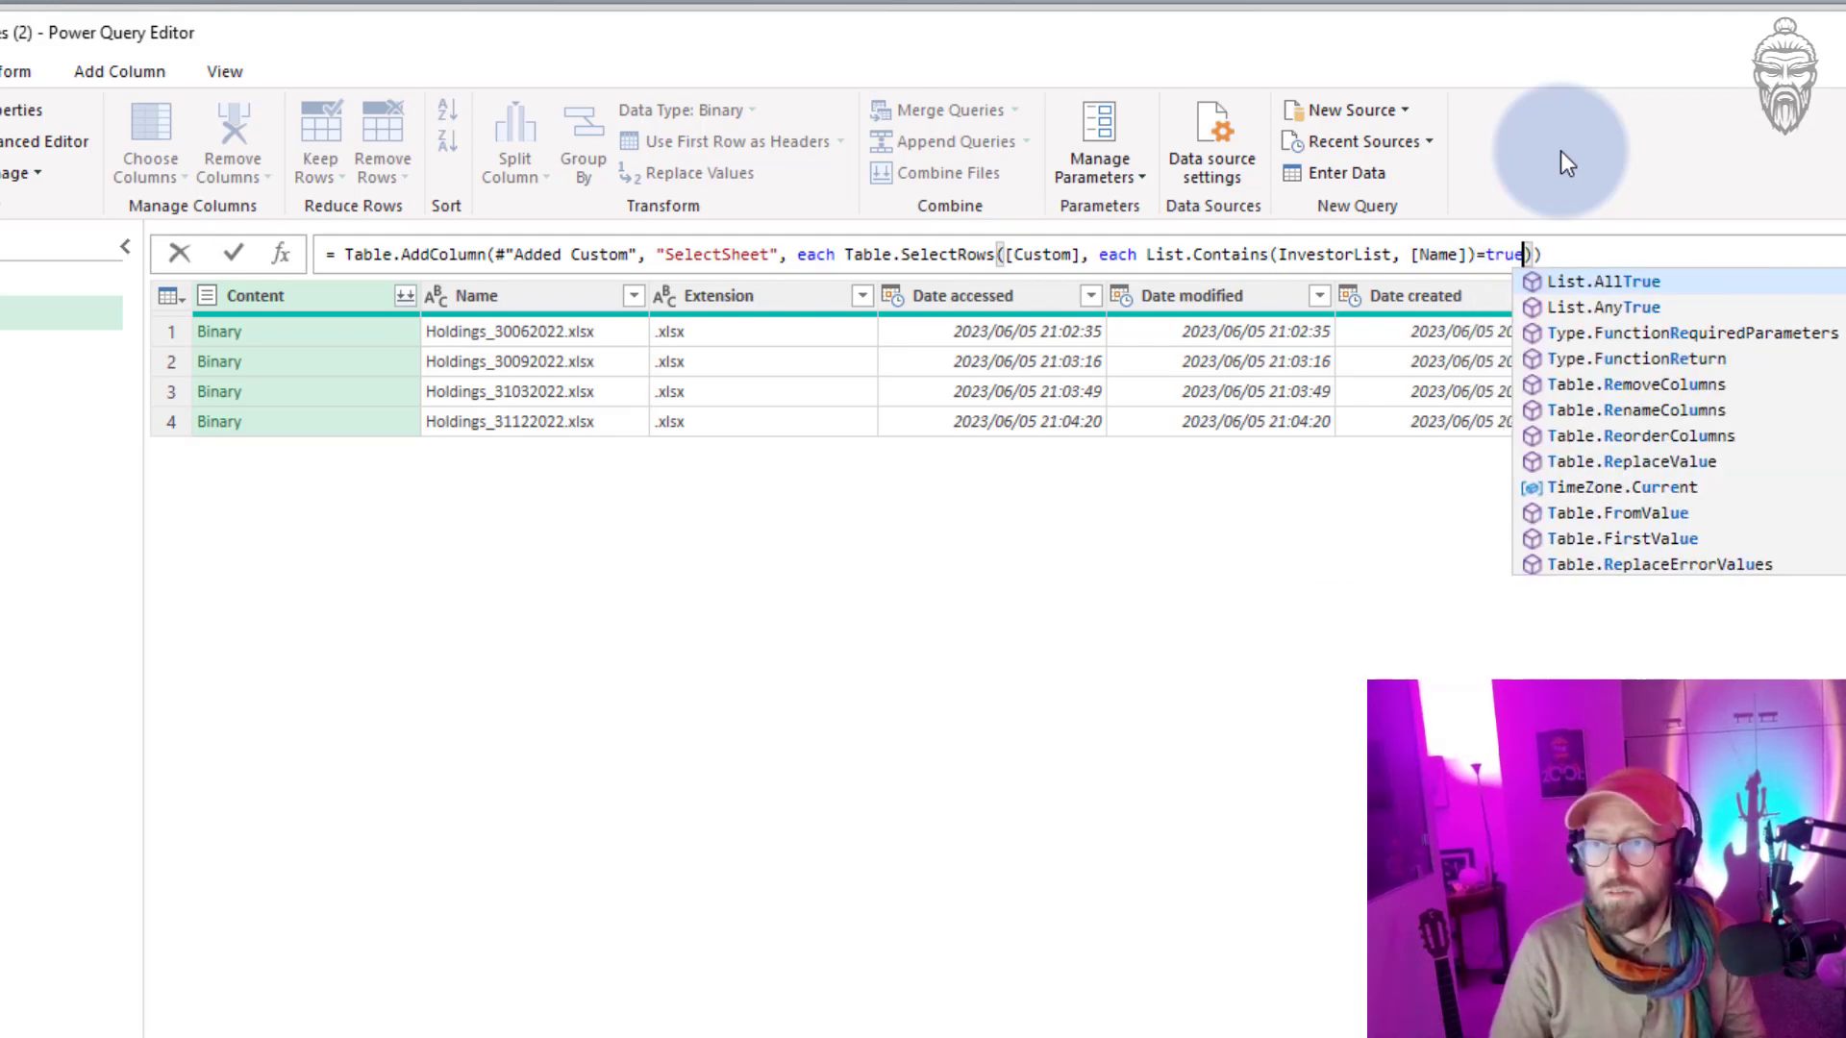
{"action": "key", "text": "Escape"}
{"action": "key", "text": "Return"}
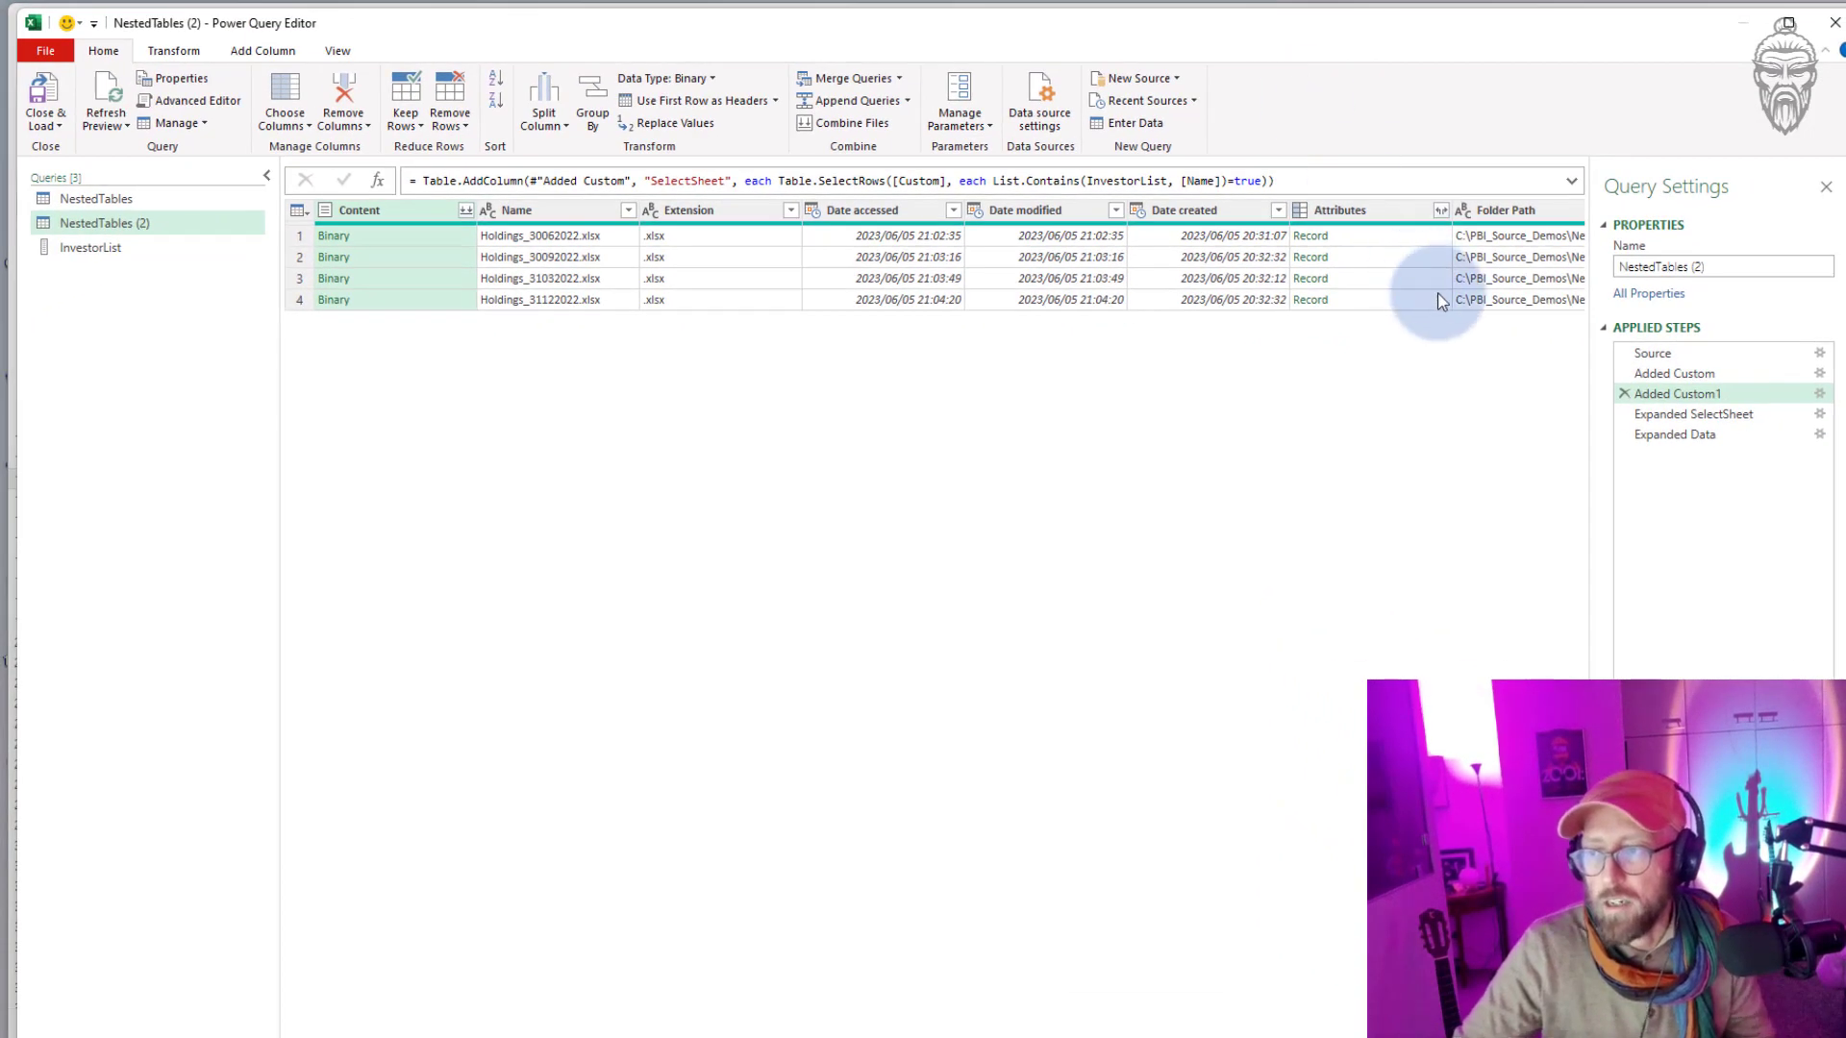
Verify PortfolioName values in the final step, then Close & Load all queries to Excel.
{"action": "left_click", "coordinate": [1660, 417]}
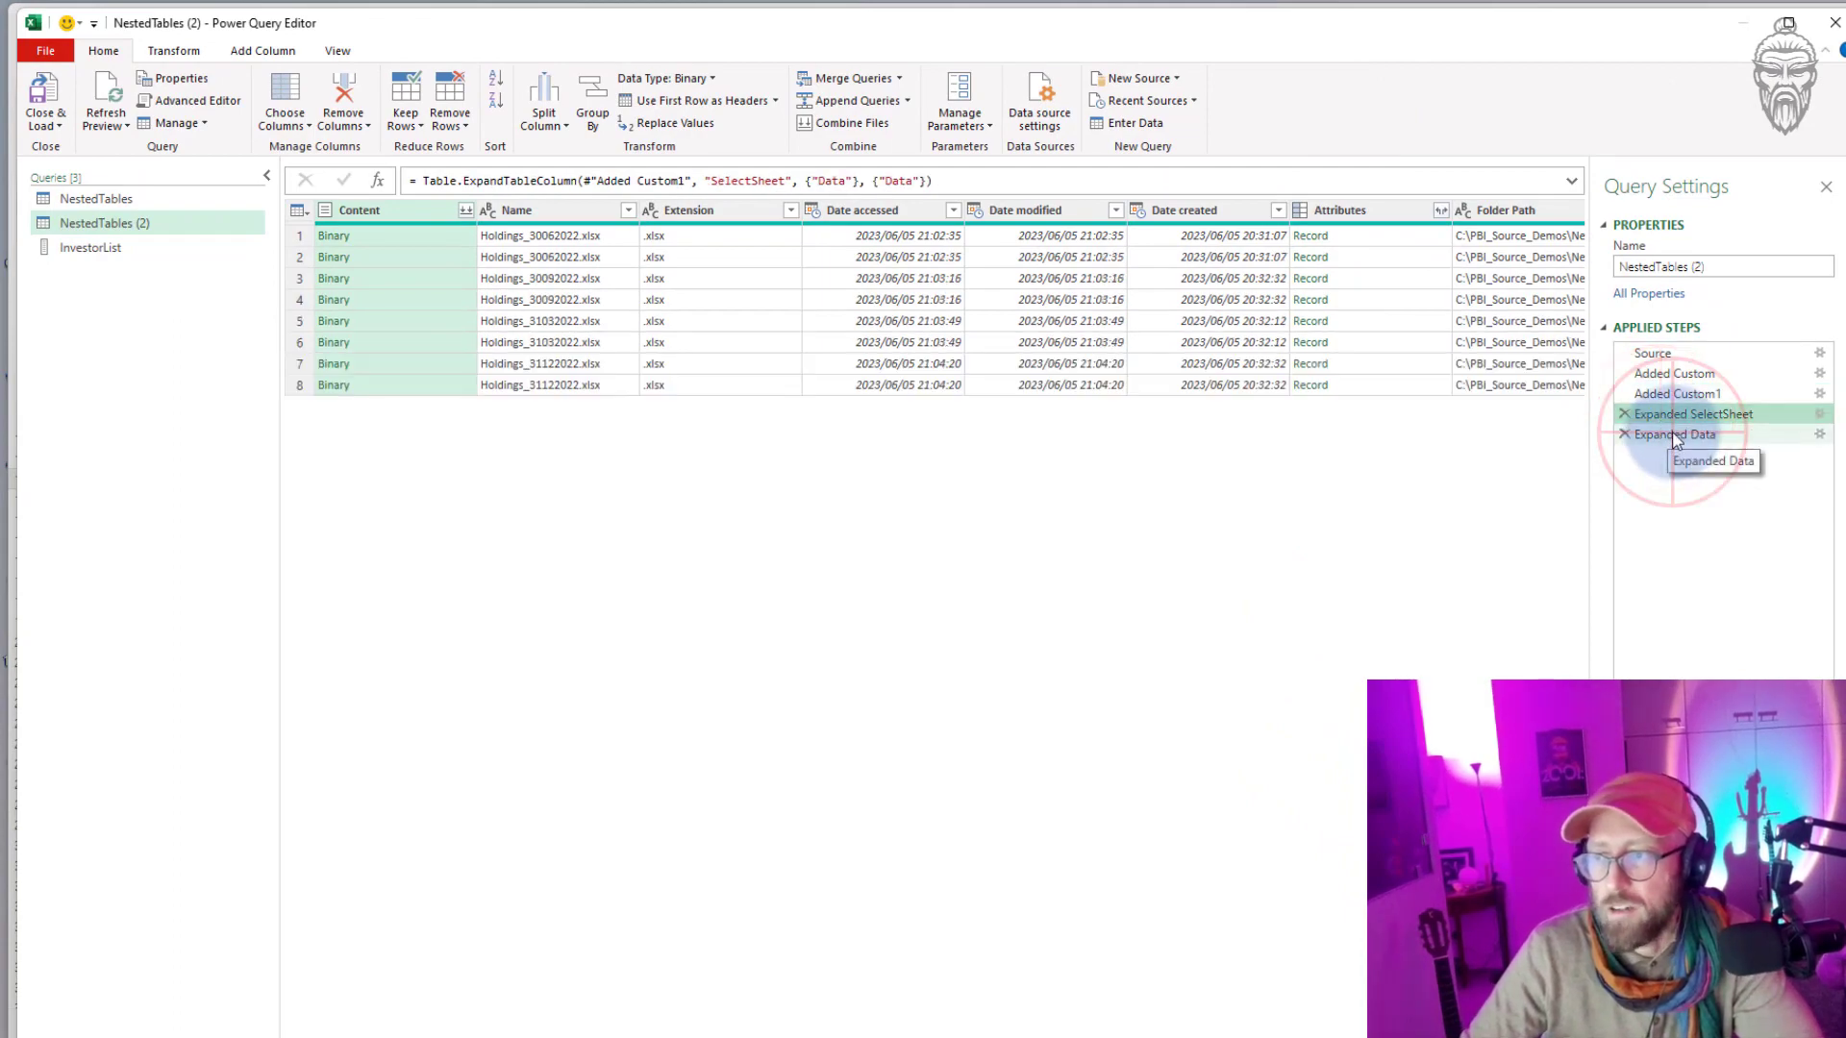
{"action": "left_click", "coordinate": [1675, 437]}
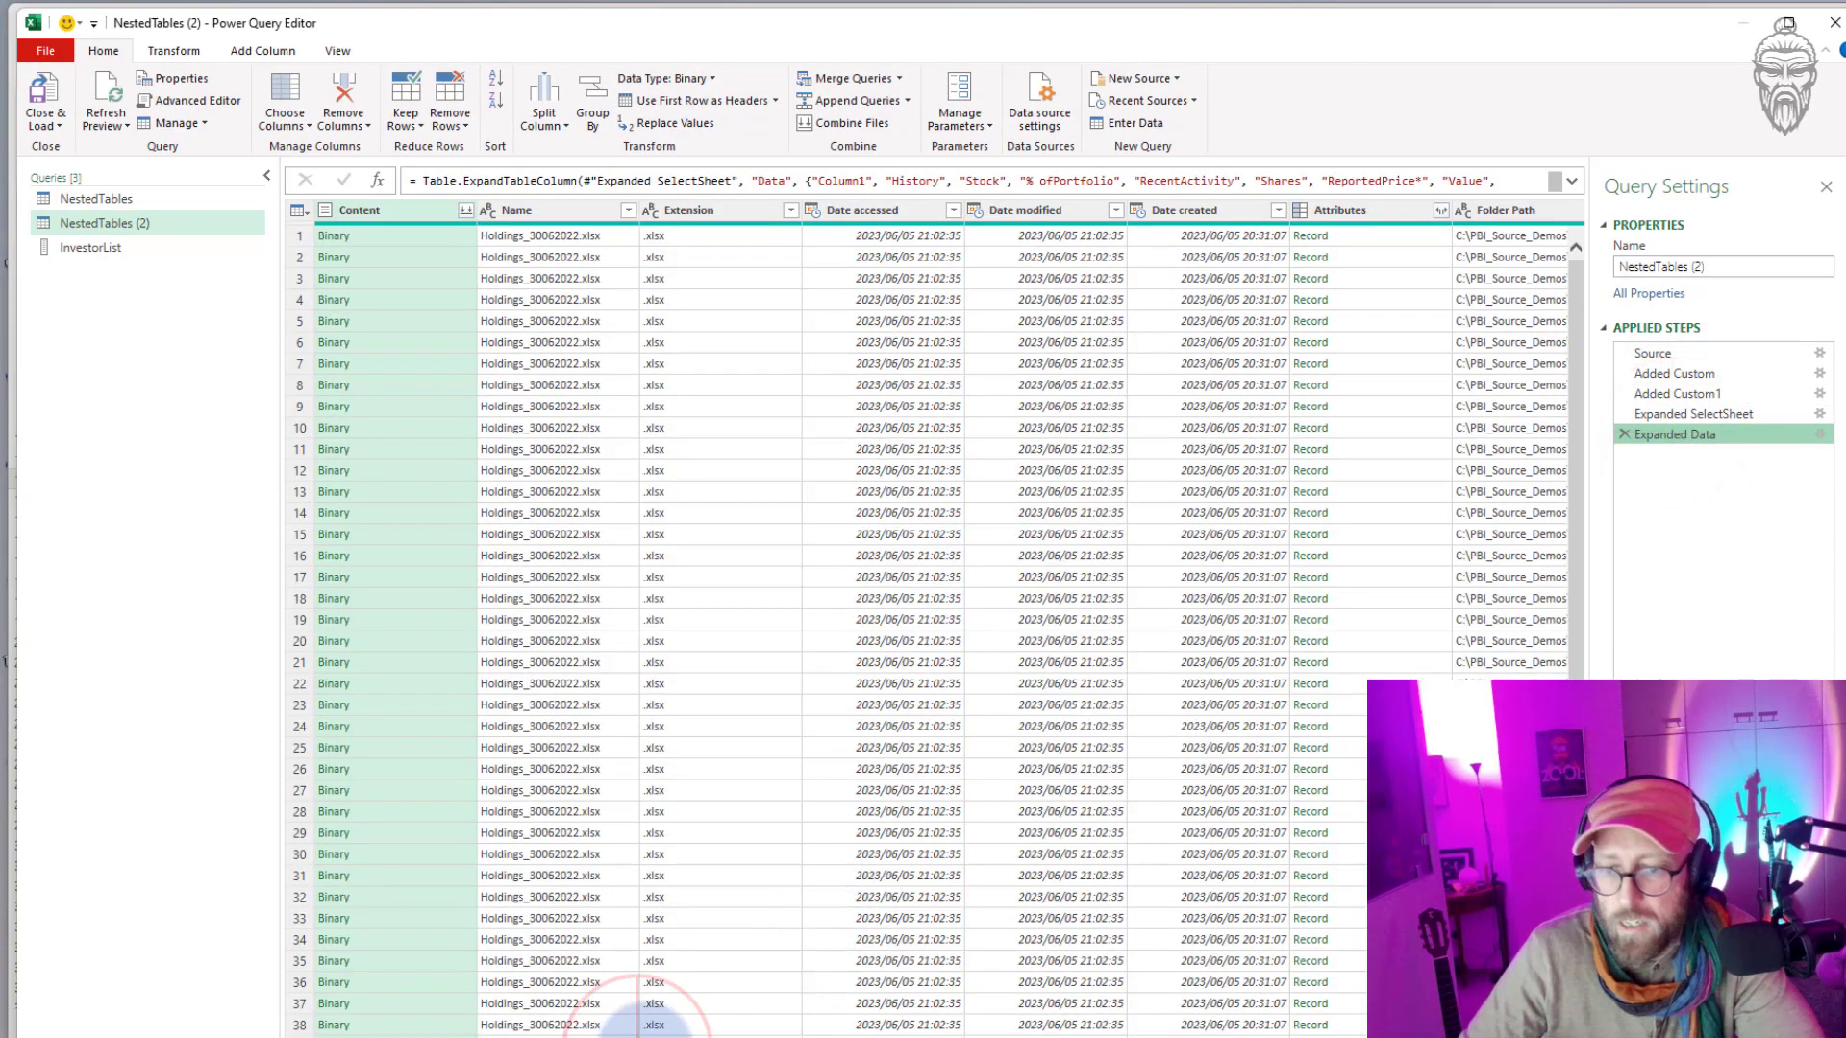
{"action": "left_click_drag", "start_coordinate": [637, 1019], "coordinate": [1423, 1024]}
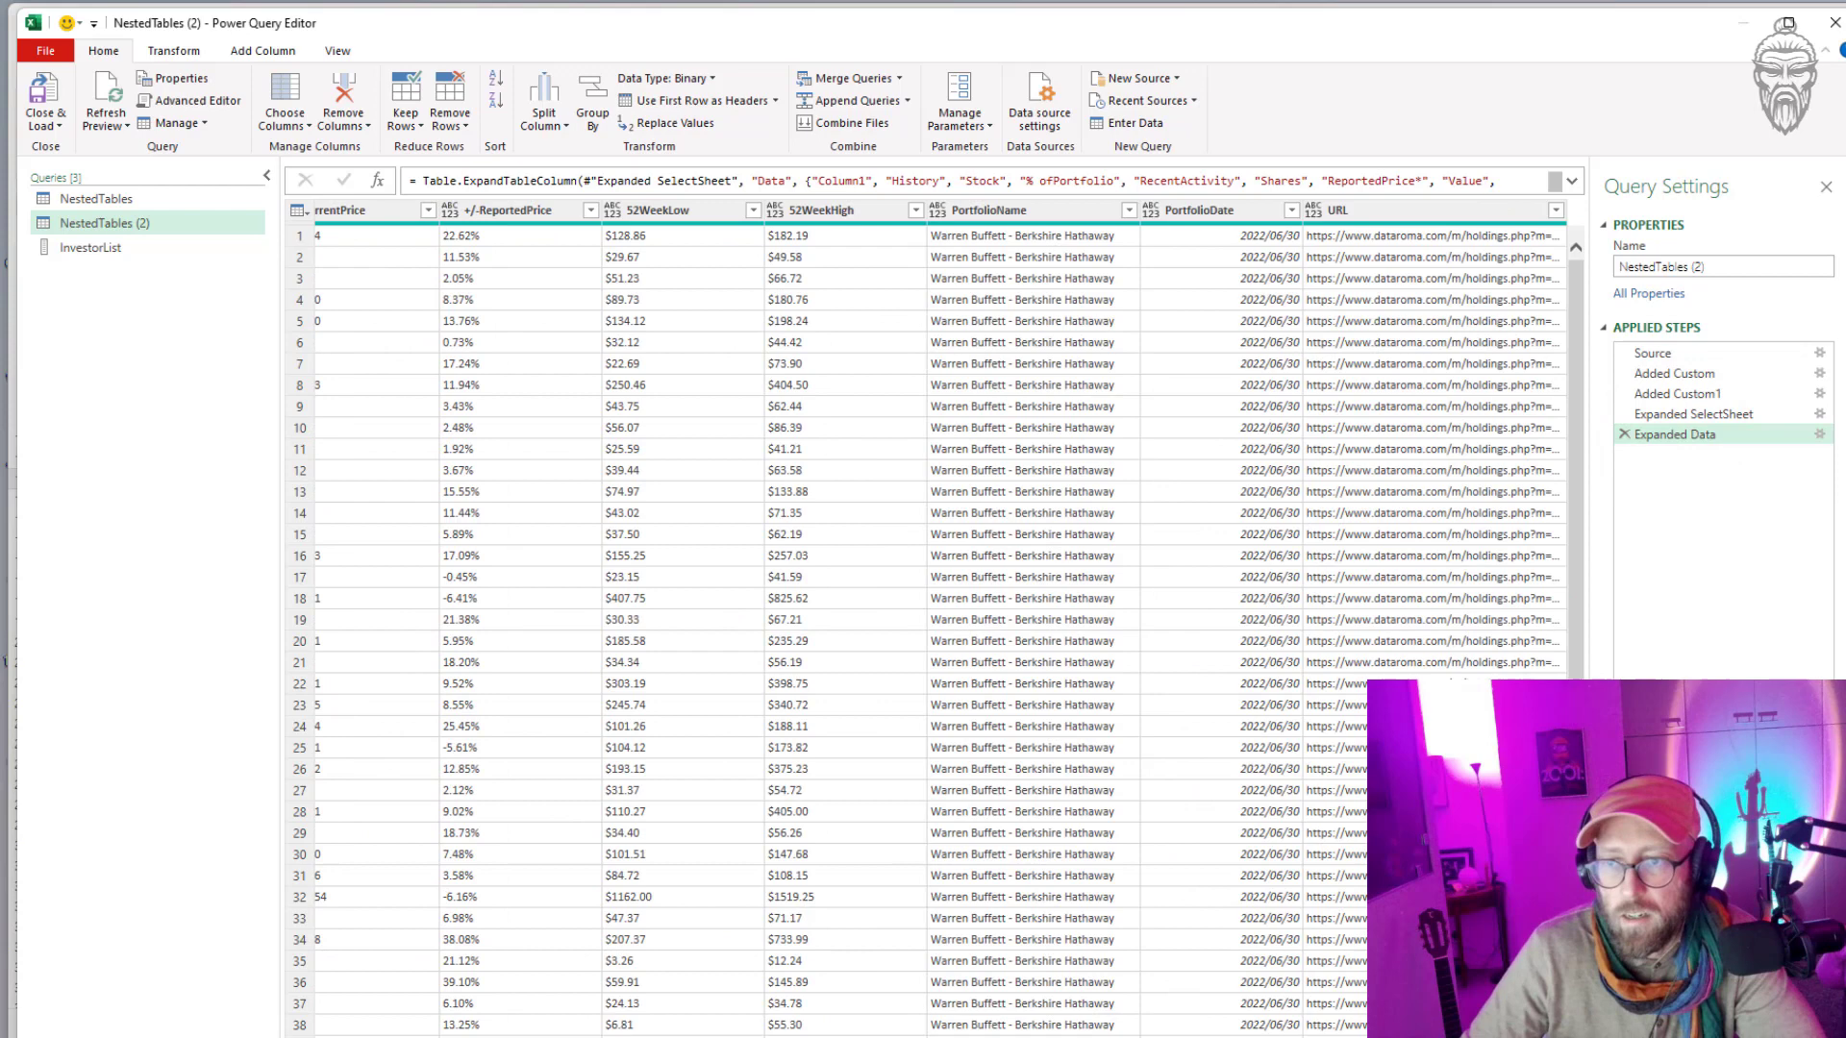
{"action": "left_click", "coordinate": [1128, 210]}
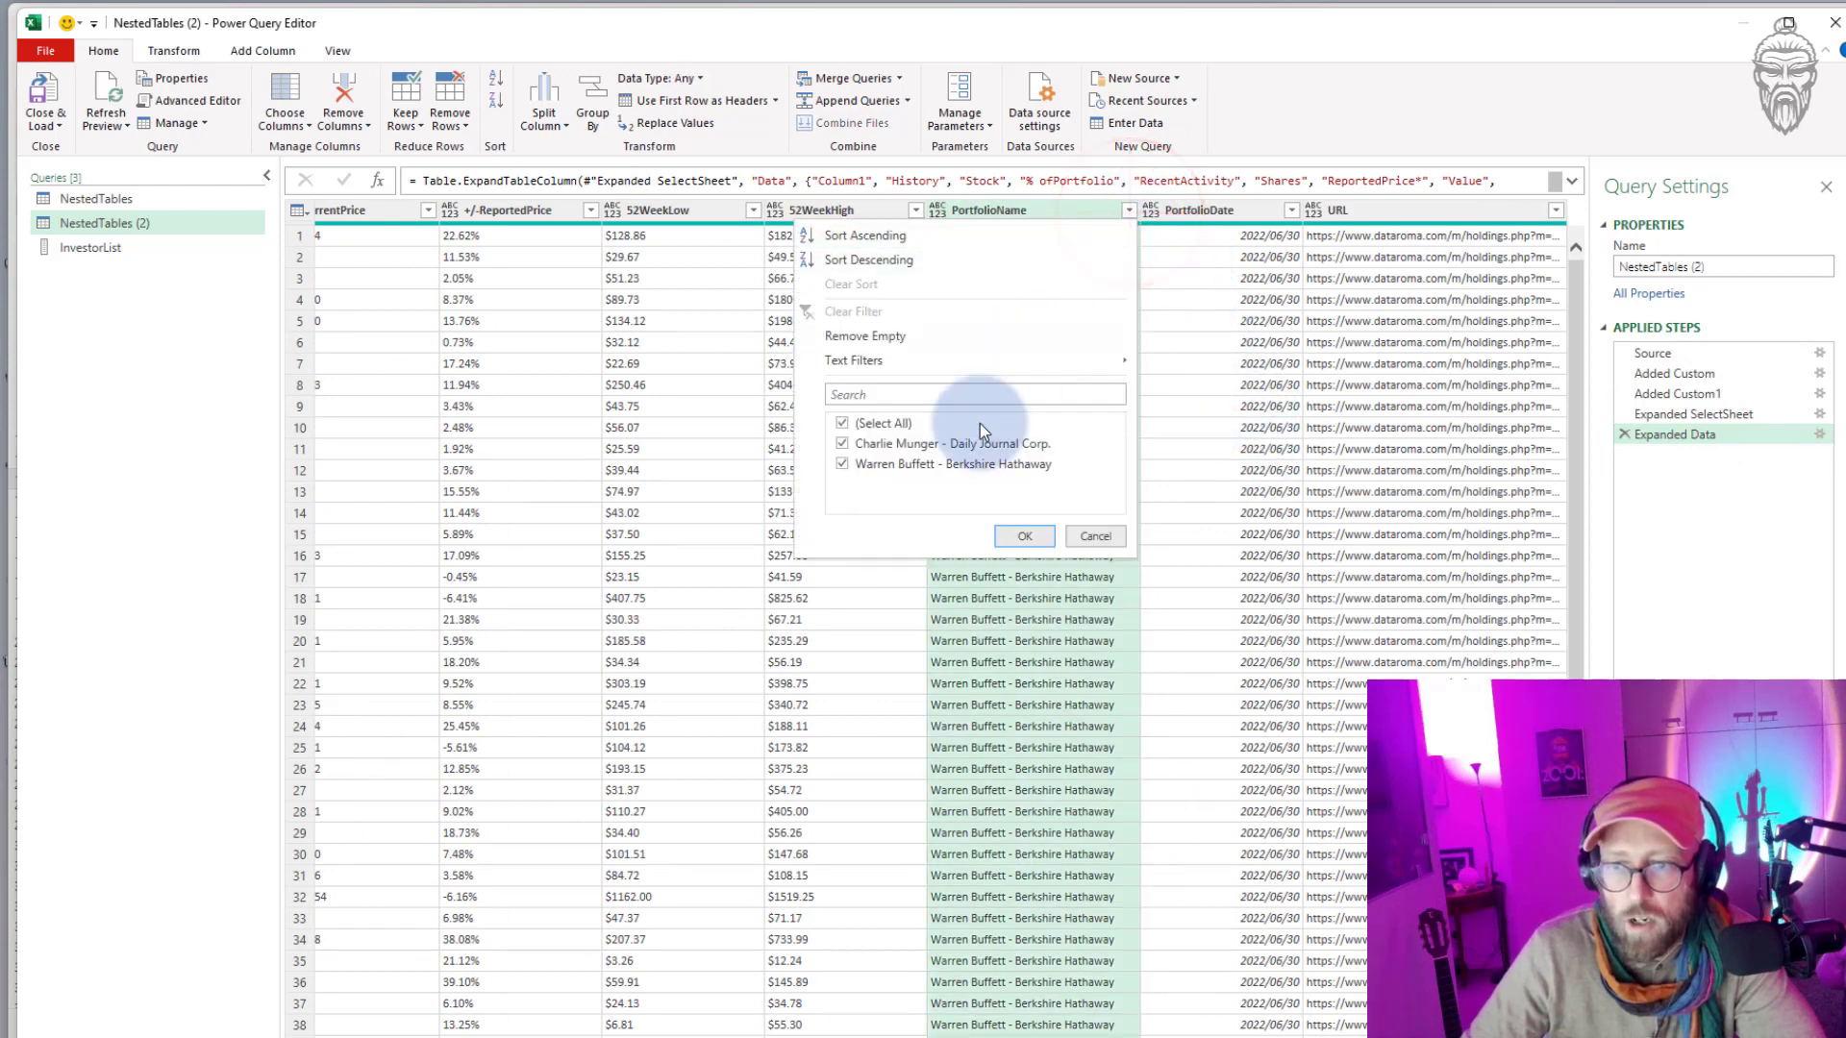
{"action": "left_click", "coordinate": [1024, 535]}
{"action": "left_click", "coordinate": [43, 96]}
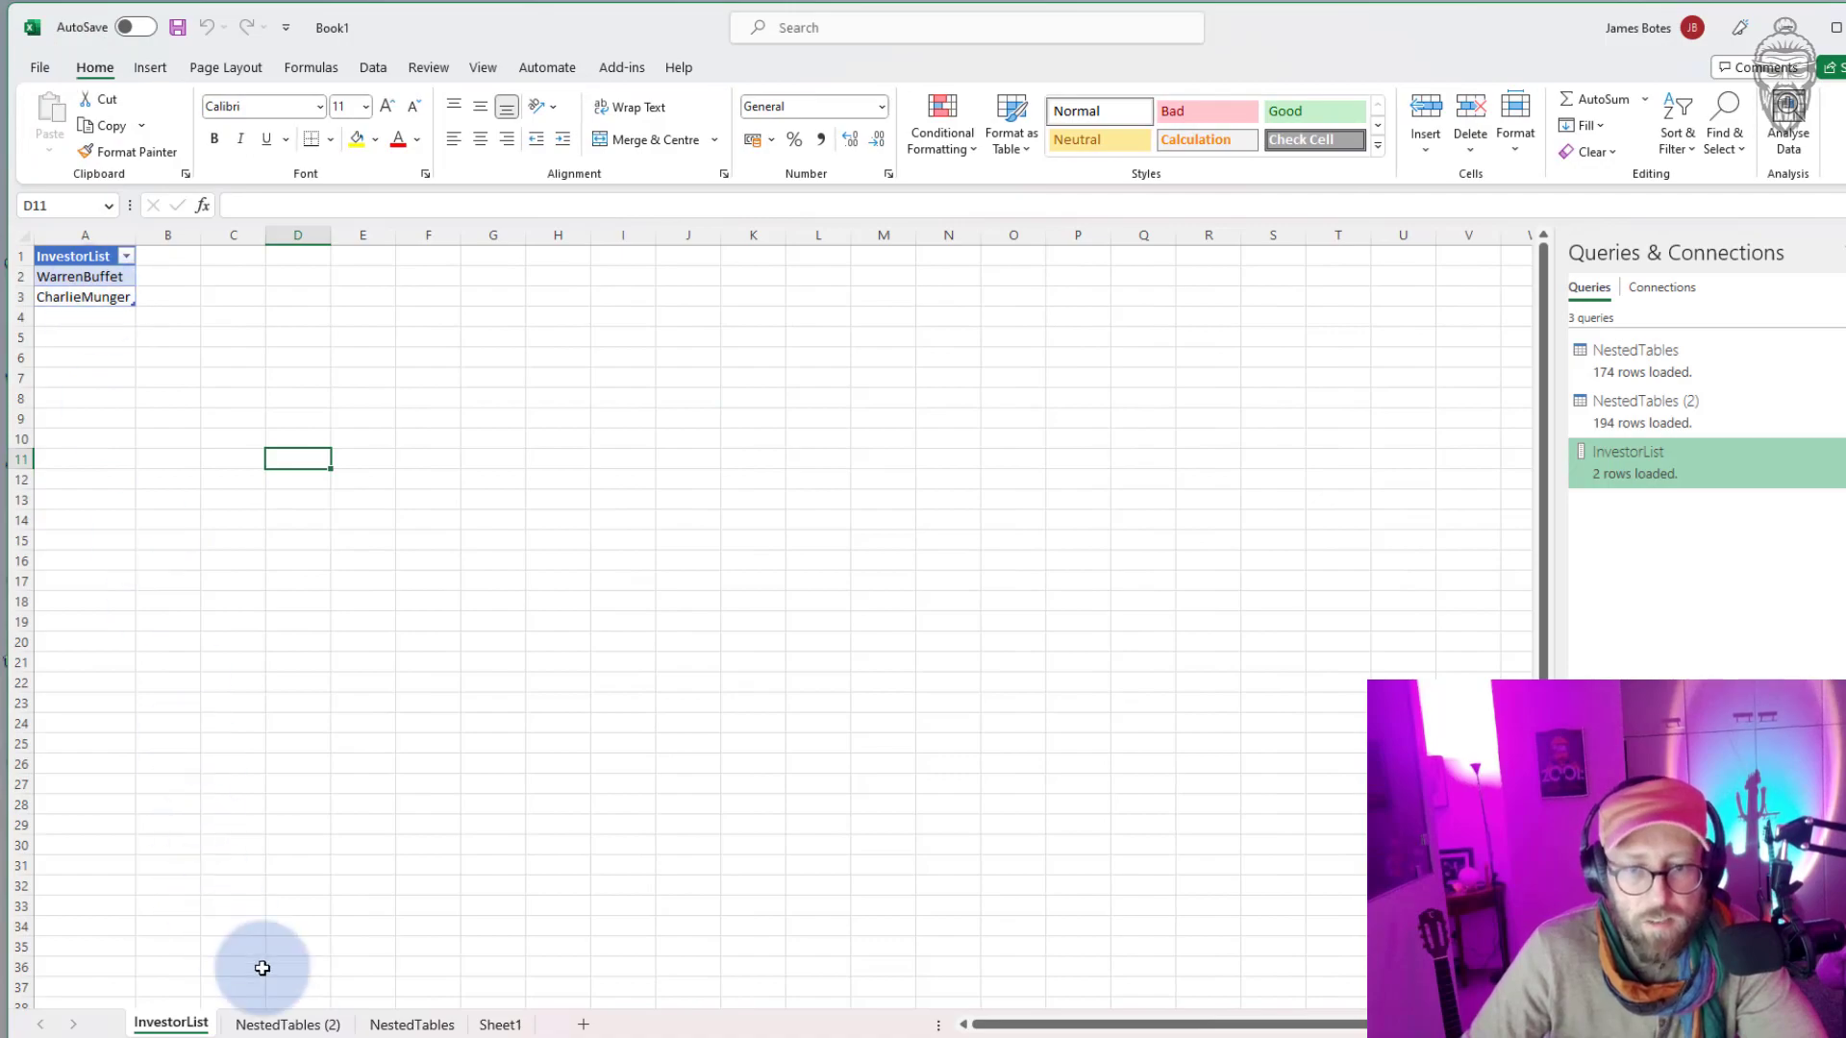
On the NestedTables (2) sheet, confirm PortfolioName lists both Warren Buffett and Charlie Munger portfolios.
{"action": "left_click", "coordinate": [289, 1024]}
{"action": "left_click", "coordinate": [726, 598]}
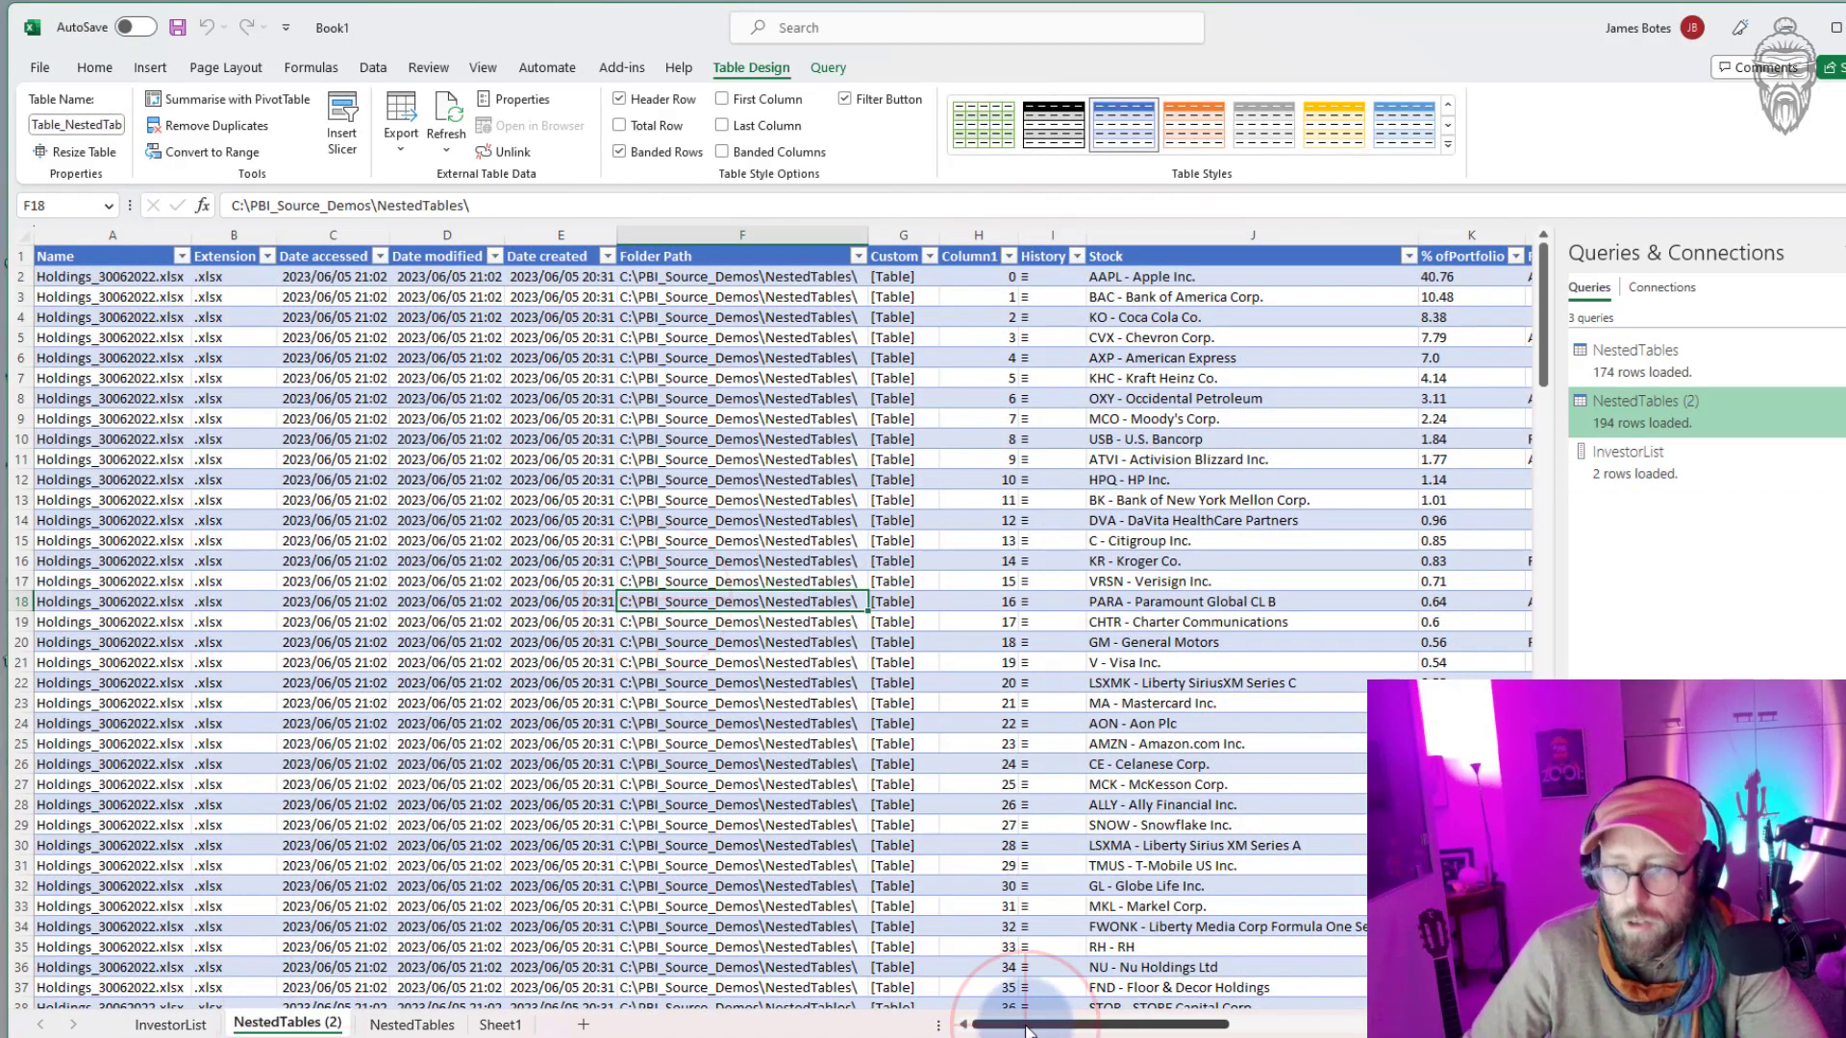
{"action": "left_click_drag", "start_coordinate": [1027, 1030], "coordinate": [1315, 1028]}
{"action": "left_click", "coordinate": [1053, 257]}
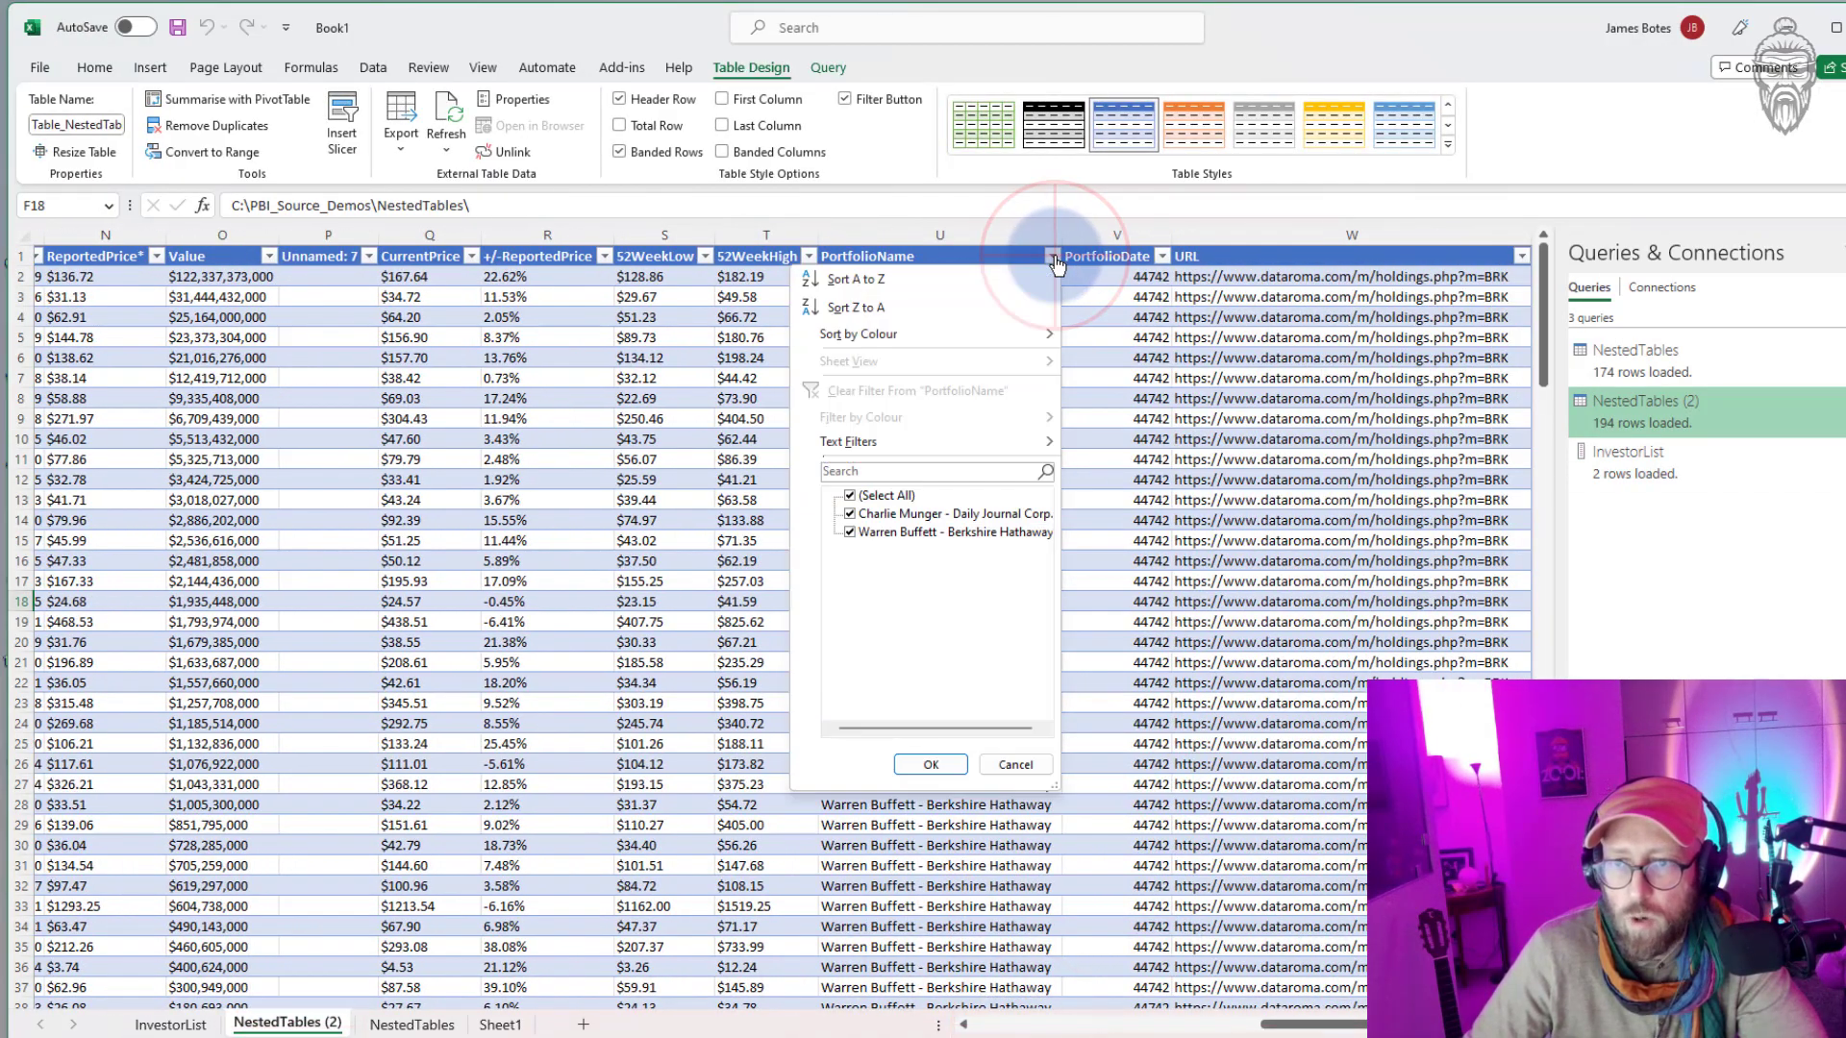
{"action": "left_click", "coordinate": [1014, 765]}
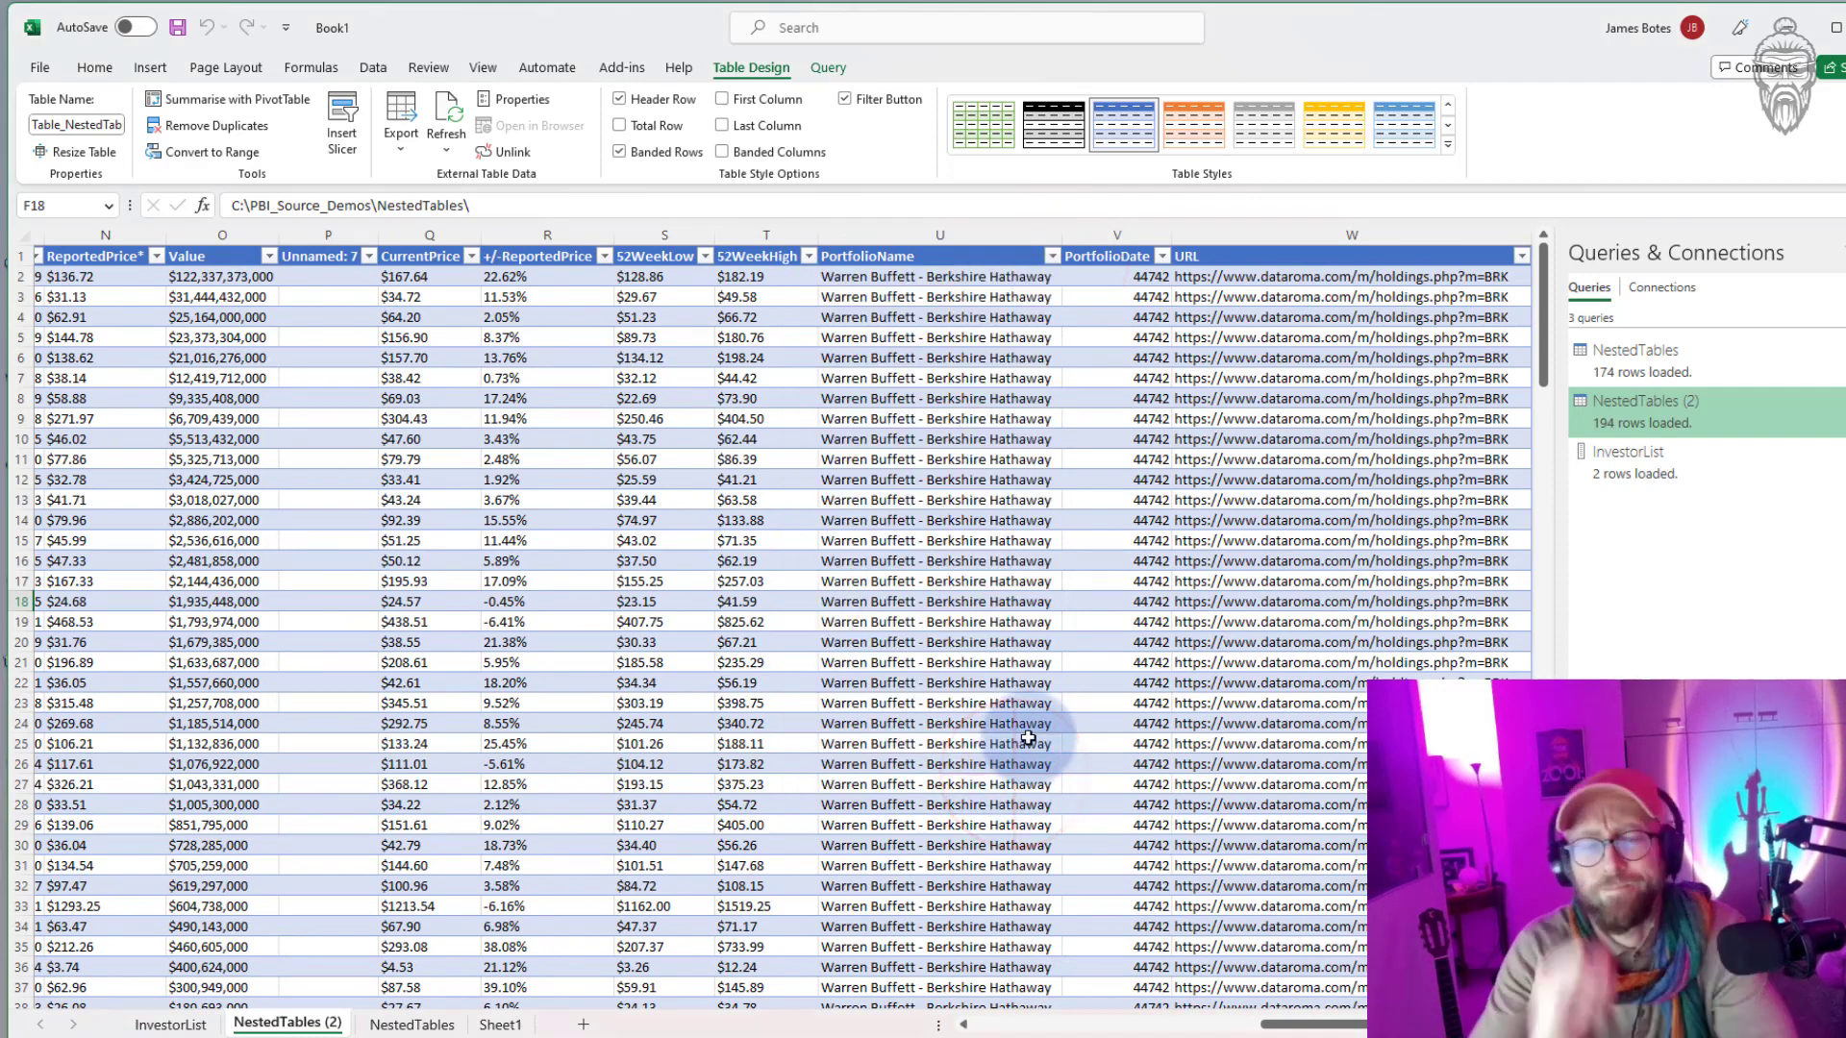